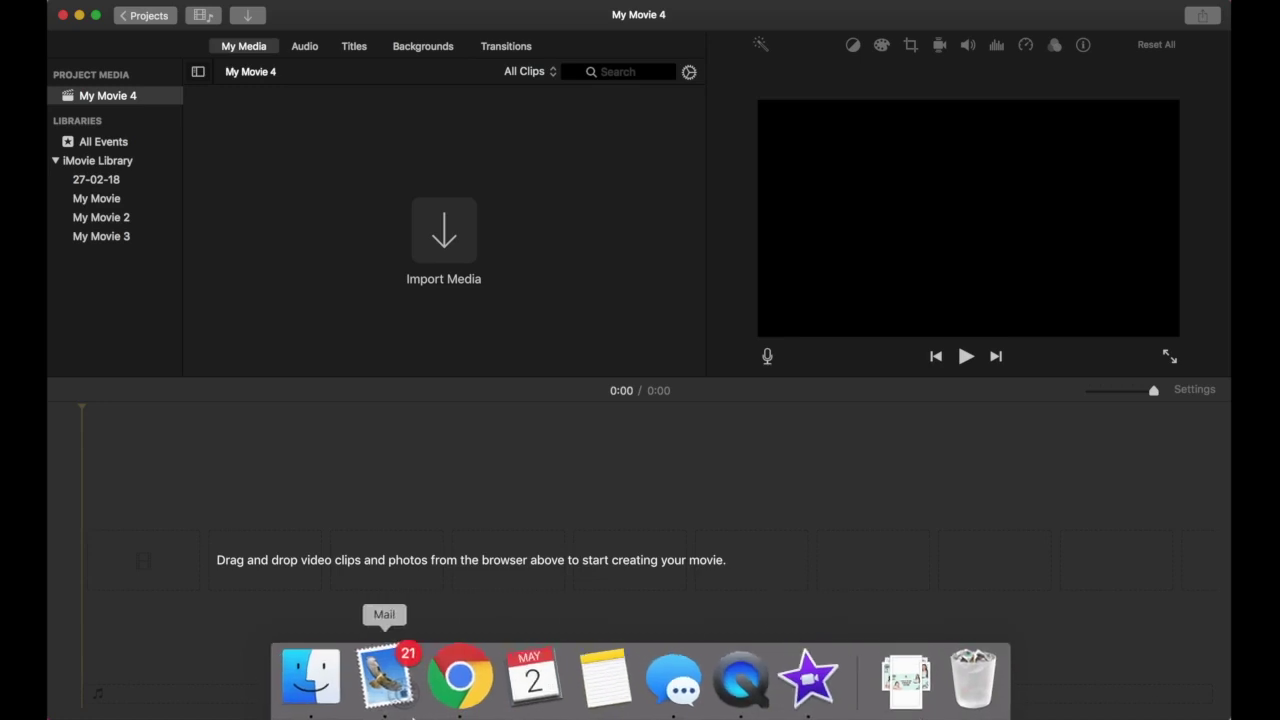
Step: Switch to Finder and open the BEST TASKS TO OUTSOURCE TO A VA folder inside YOUTUBE VIDEO - MAY on the SOLOPRENEUR drive
click(333, 688)
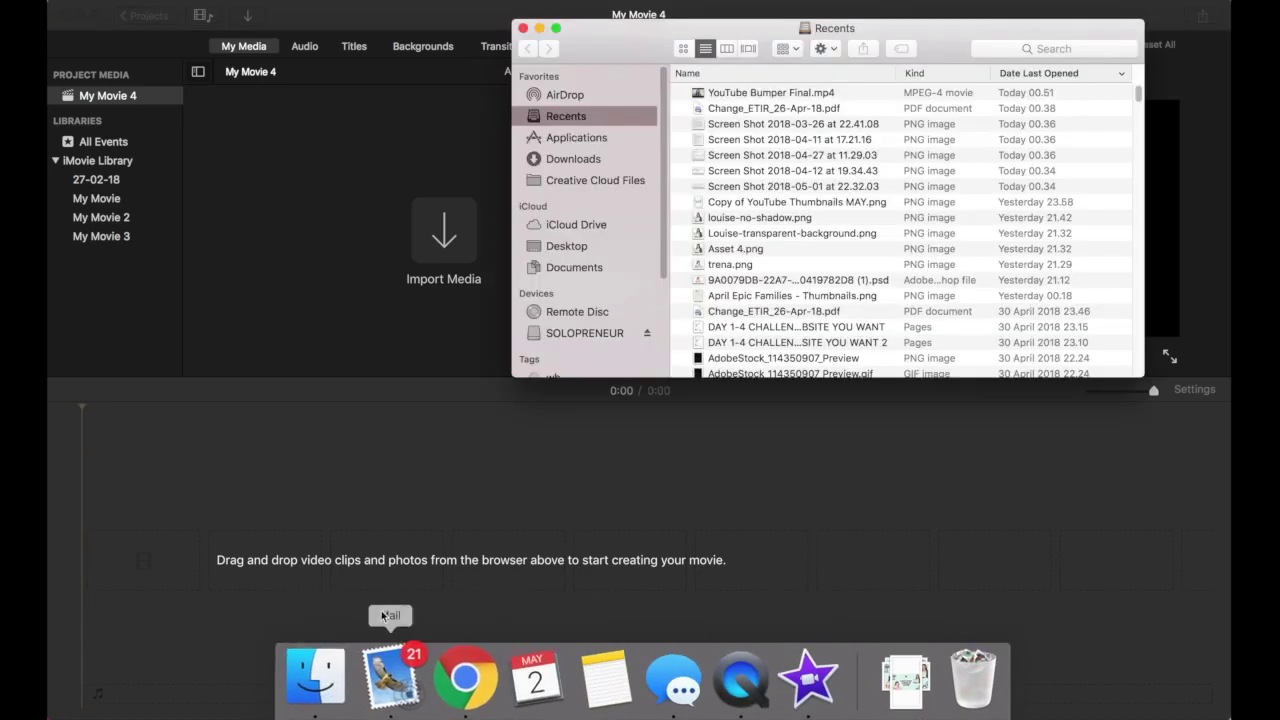
click(596, 334)
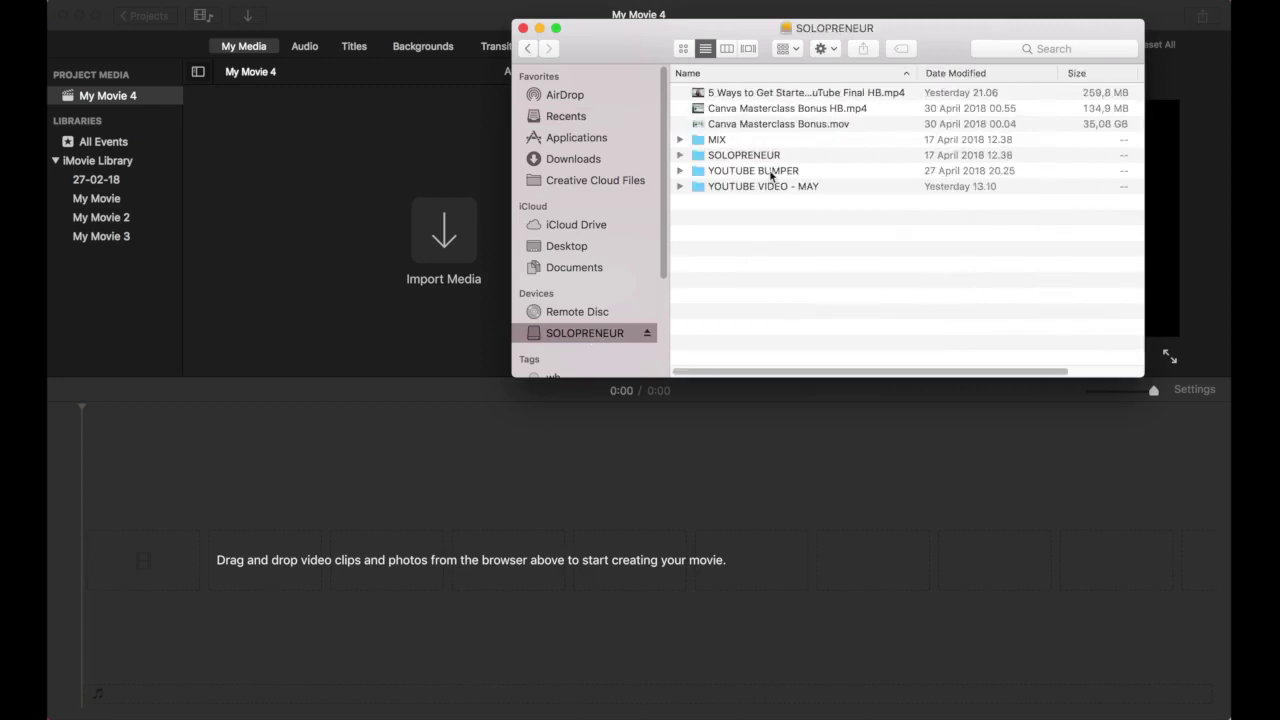
double_click(781, 187)
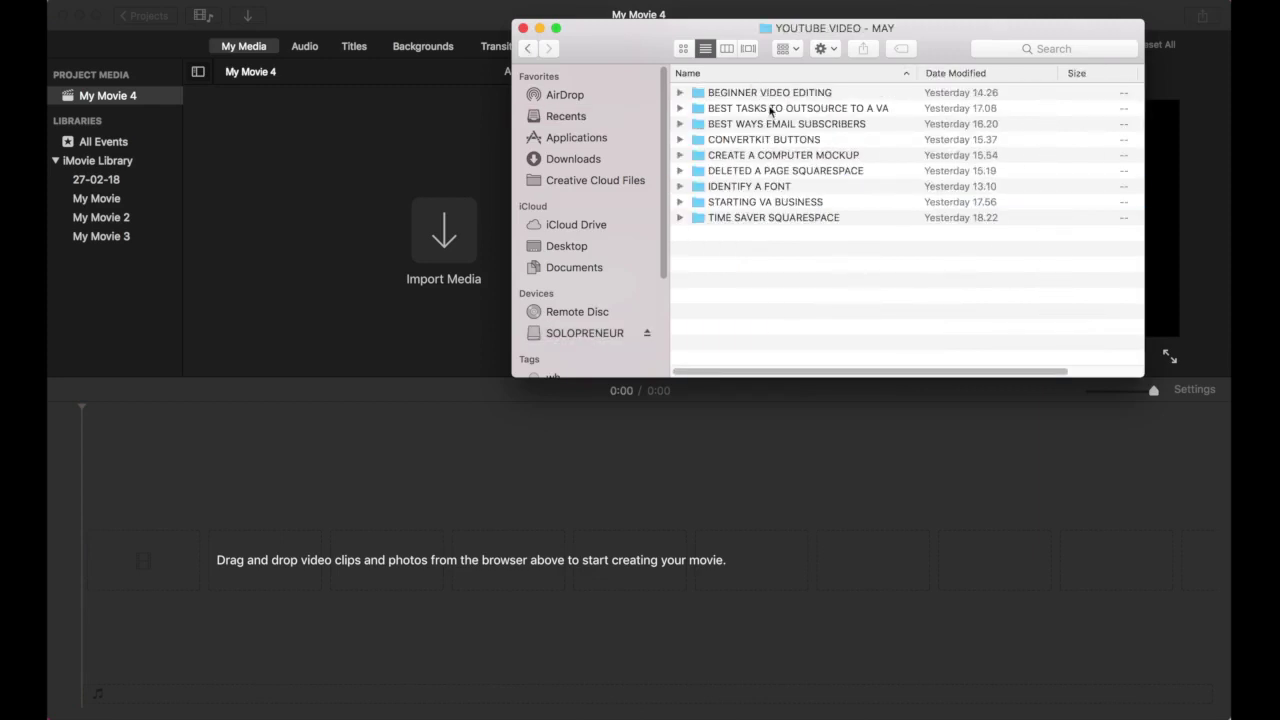
double_click(770, 110)
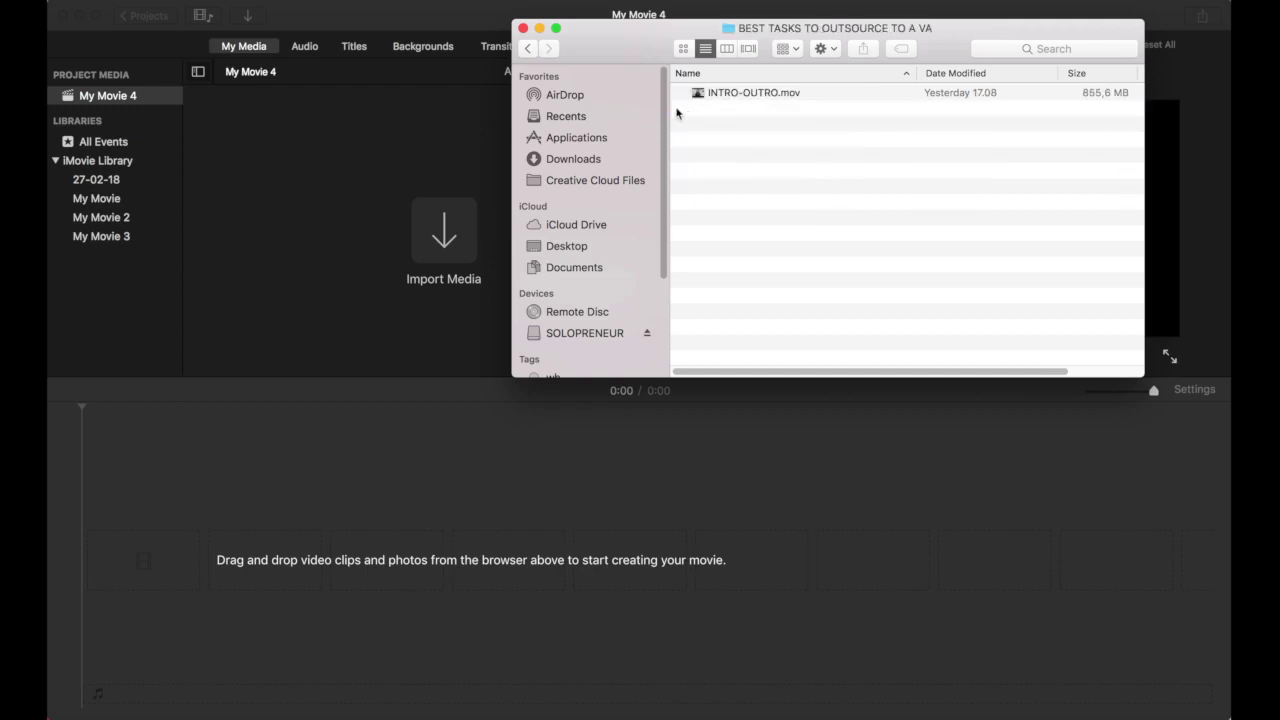
Step: Add INTRO-OUTRO.mov from the Finder folder to the start of the empty iMovie timeline
drag(597, 50, 631, 42)
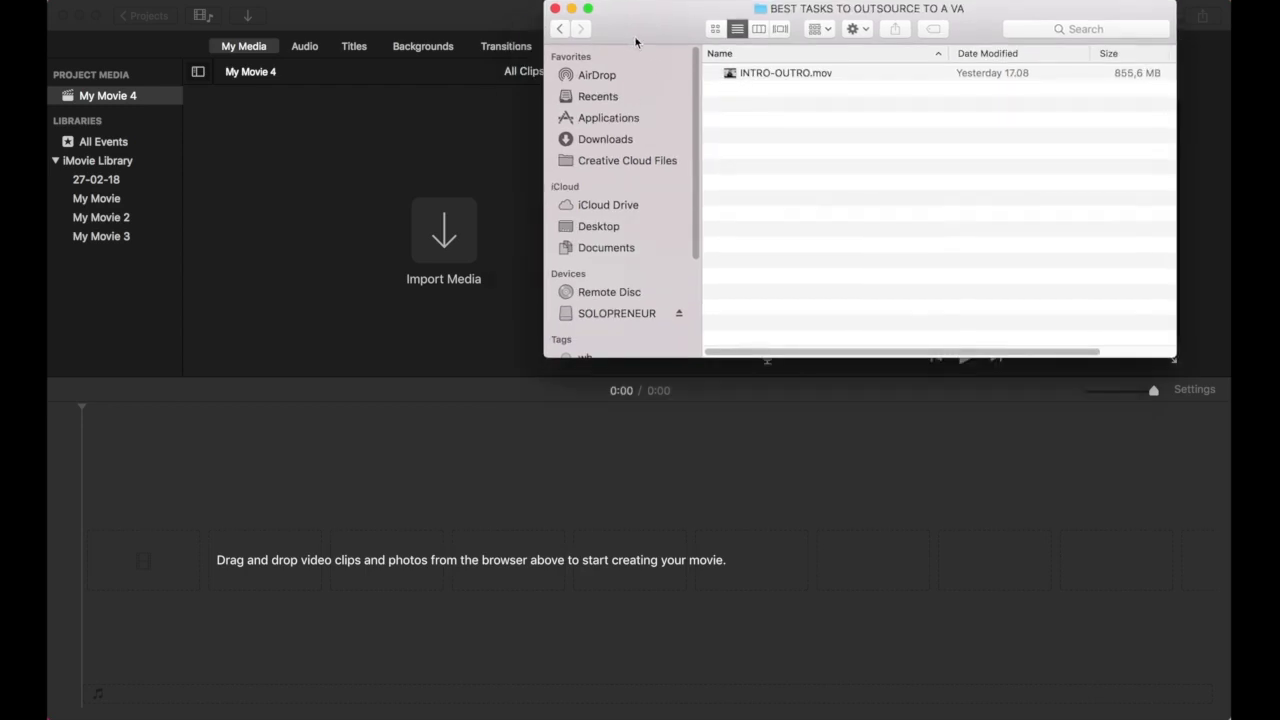
click(791, 76)
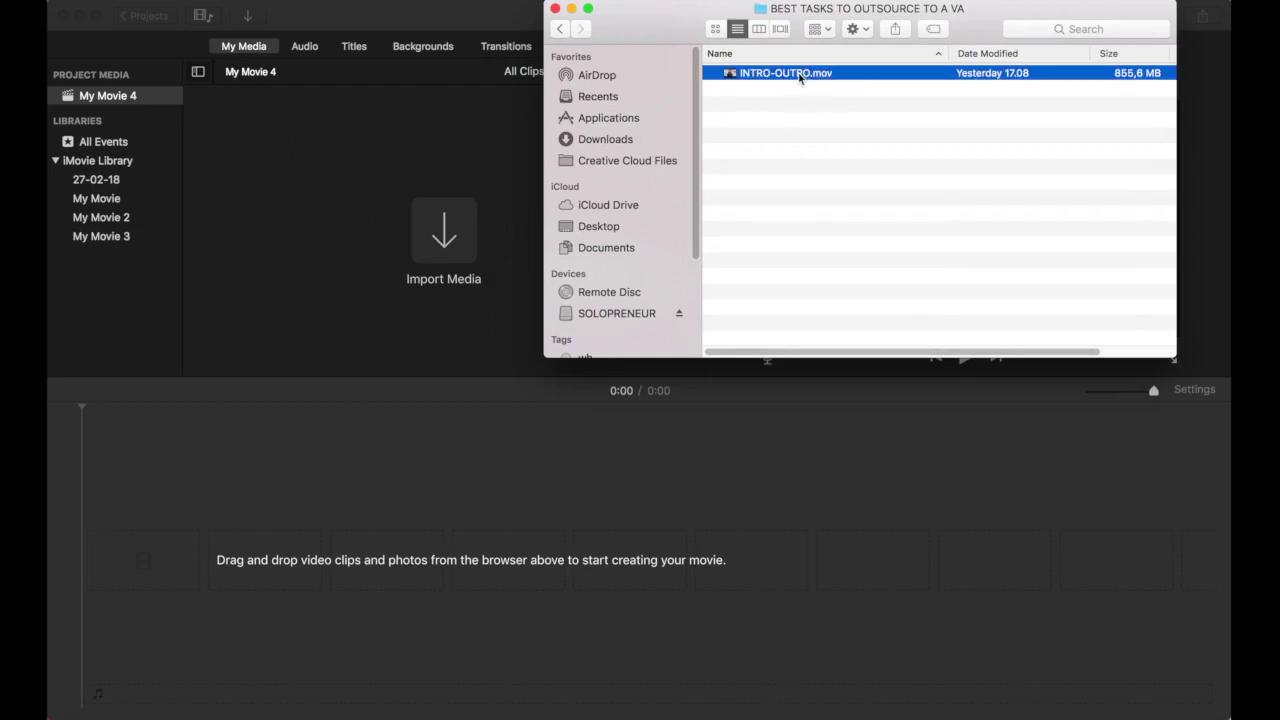
drag(795, 77, 99, 574)
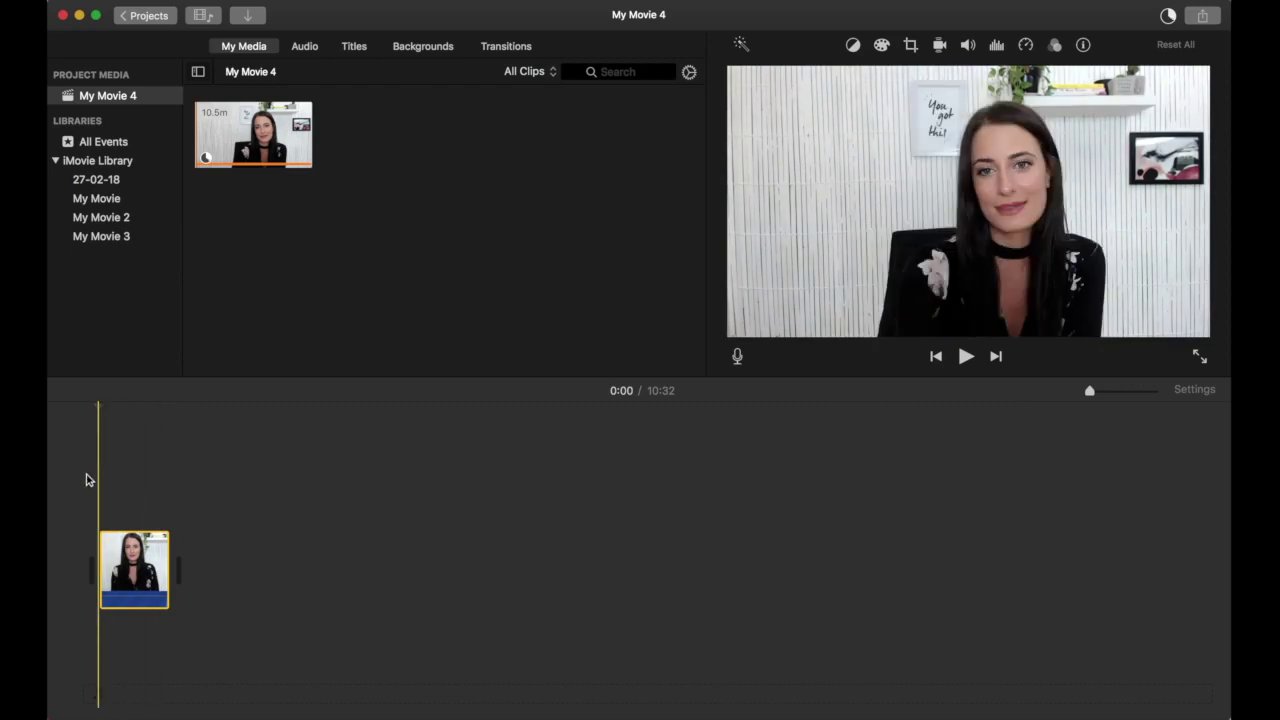
Step: Split the timeline clip at about 0:02, just before the speaker starts talking
key(super+plus)
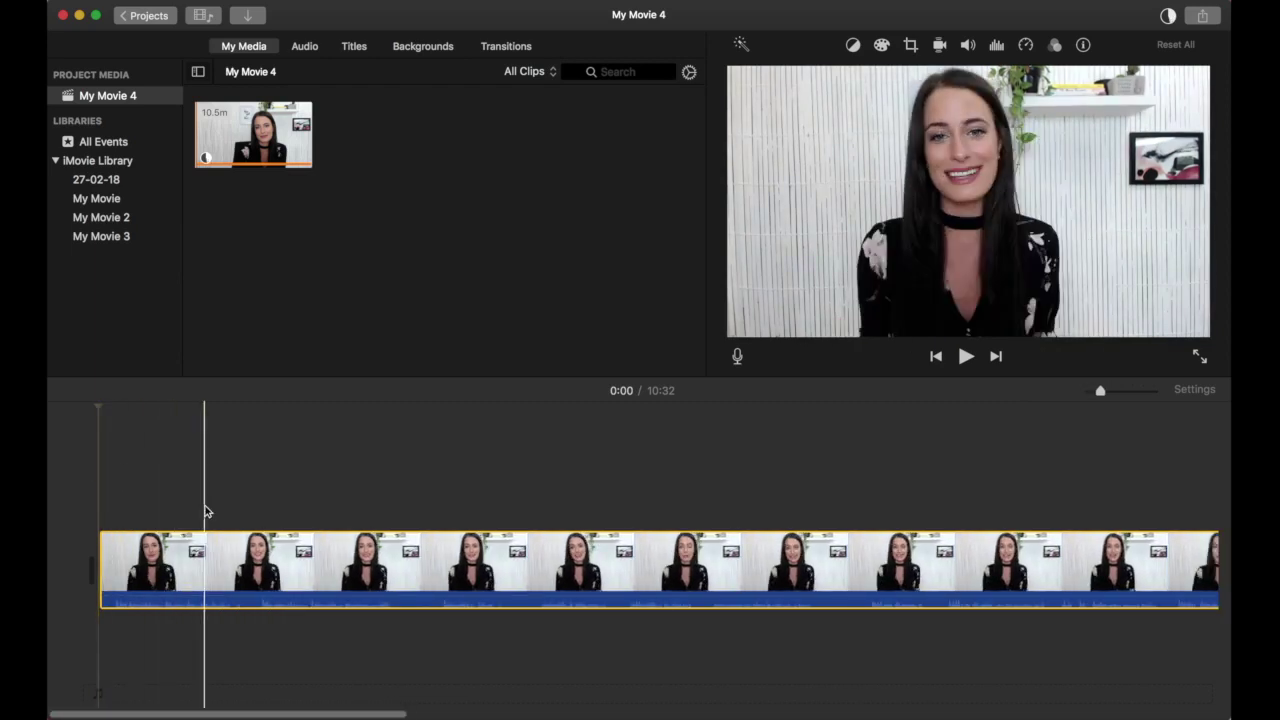
key(super+minus)
drag(1091, 395, 1121, 394)
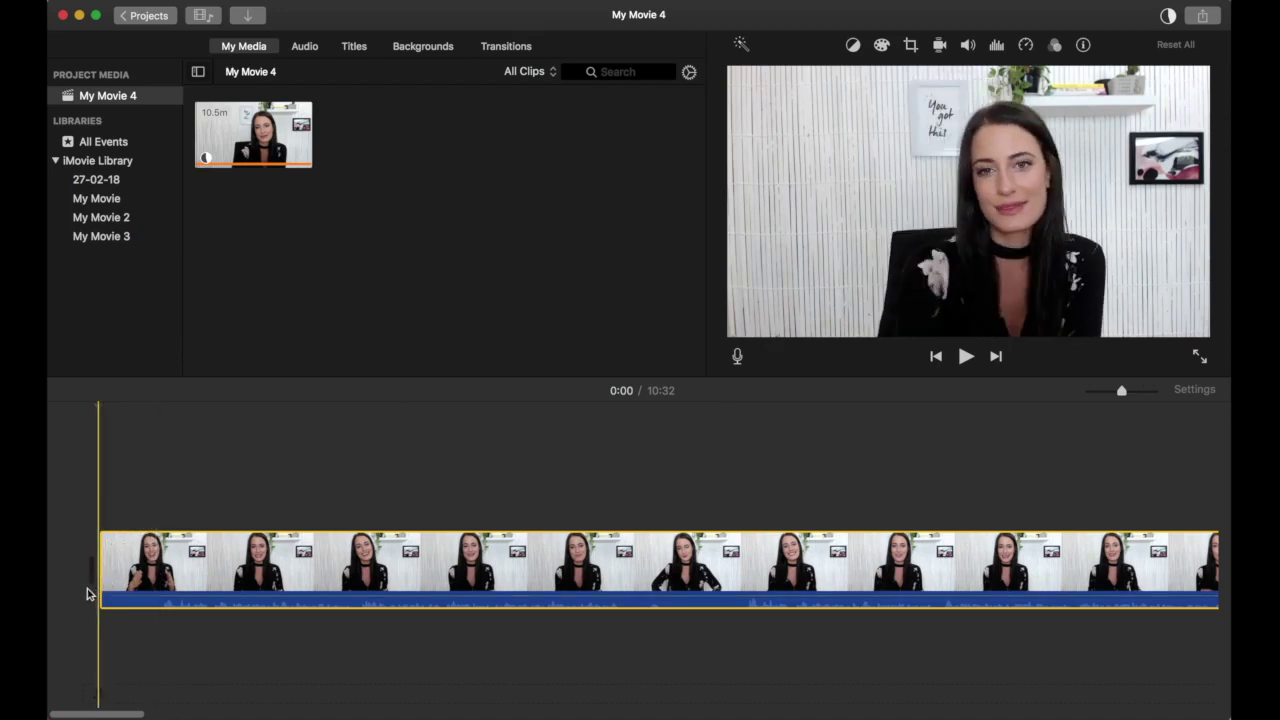
click(155, 582)
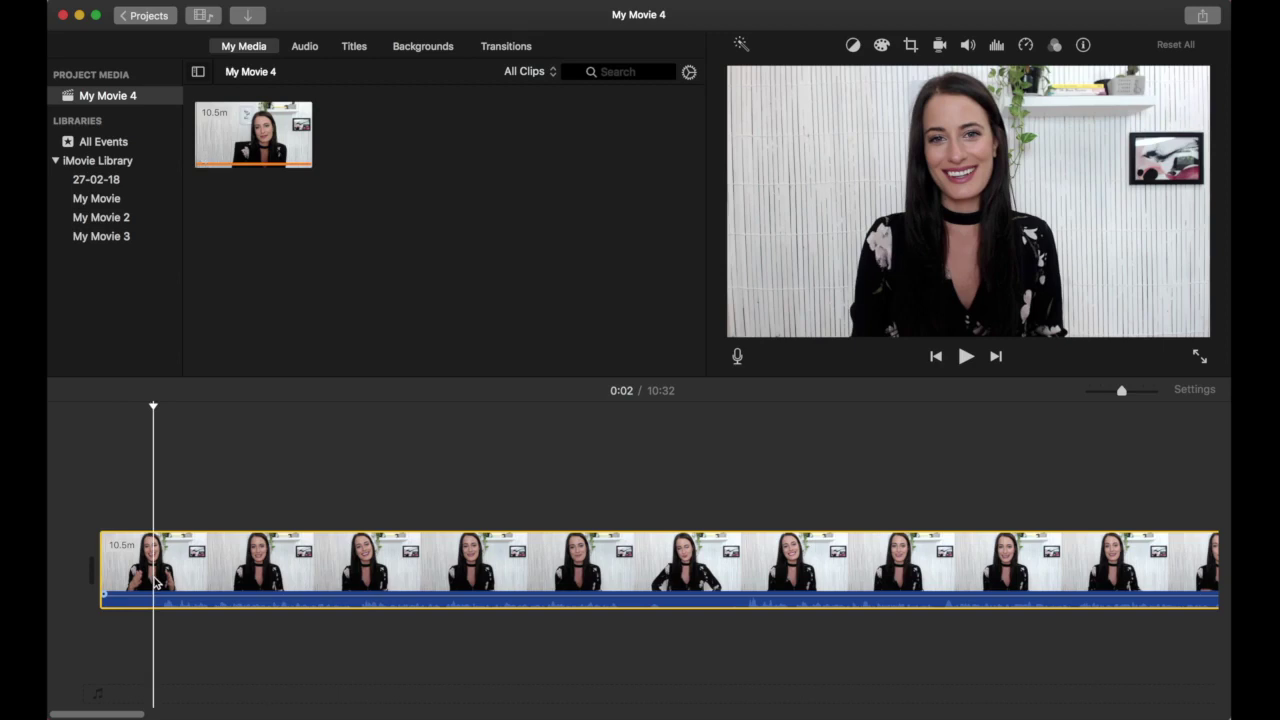
key(super+b)
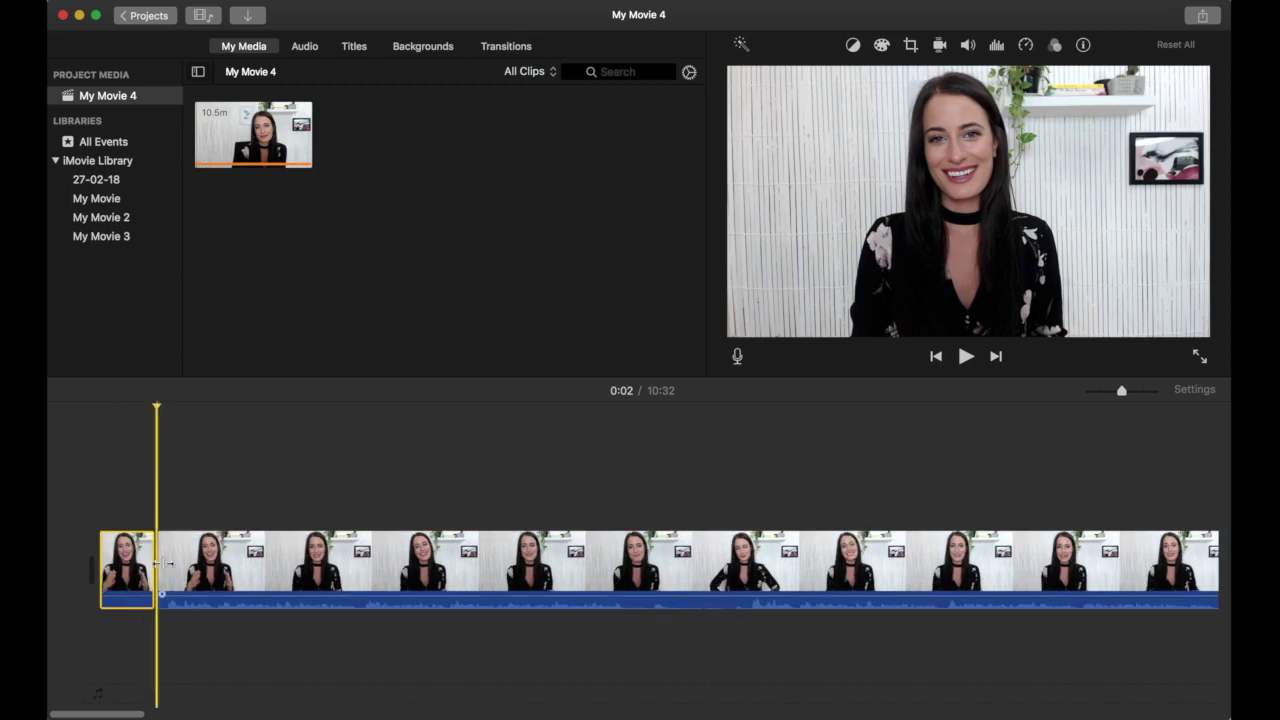
Step: Delete the short opening piece before the split at the start of the timeline
click(224, 503)
click(192, 568)
click(120, 572)
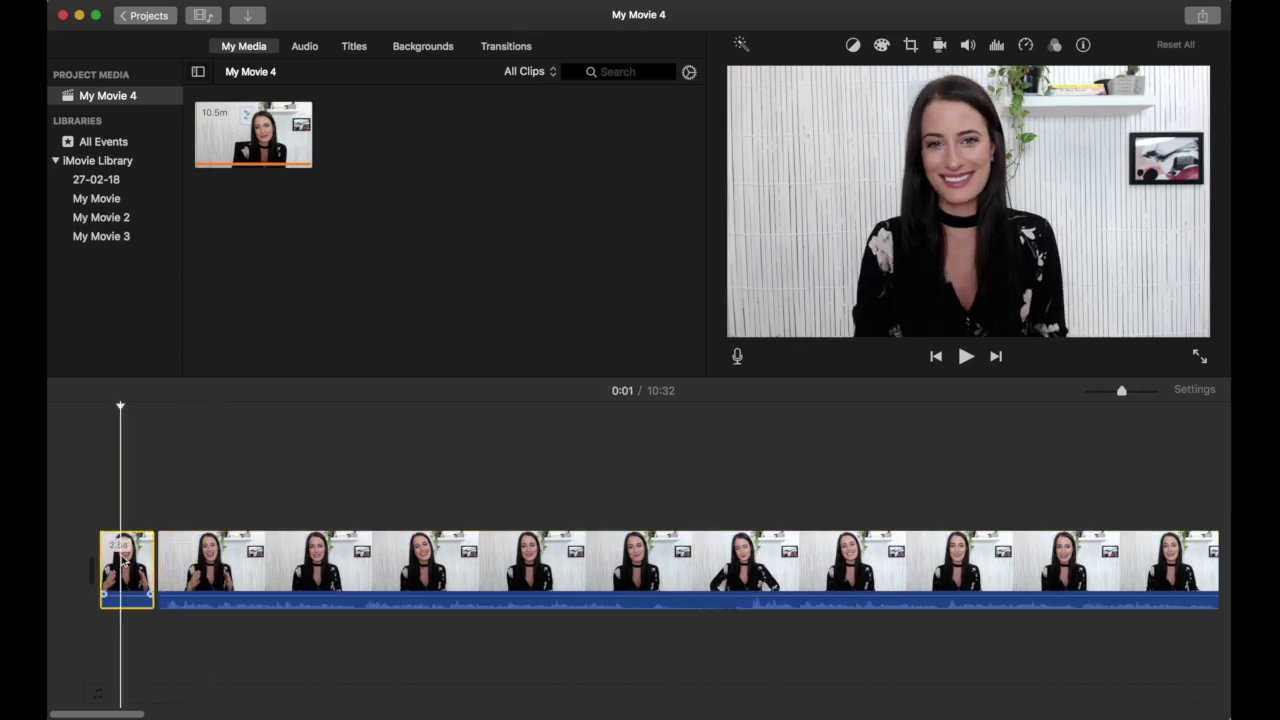
click(223, 572)
click(123, 573)
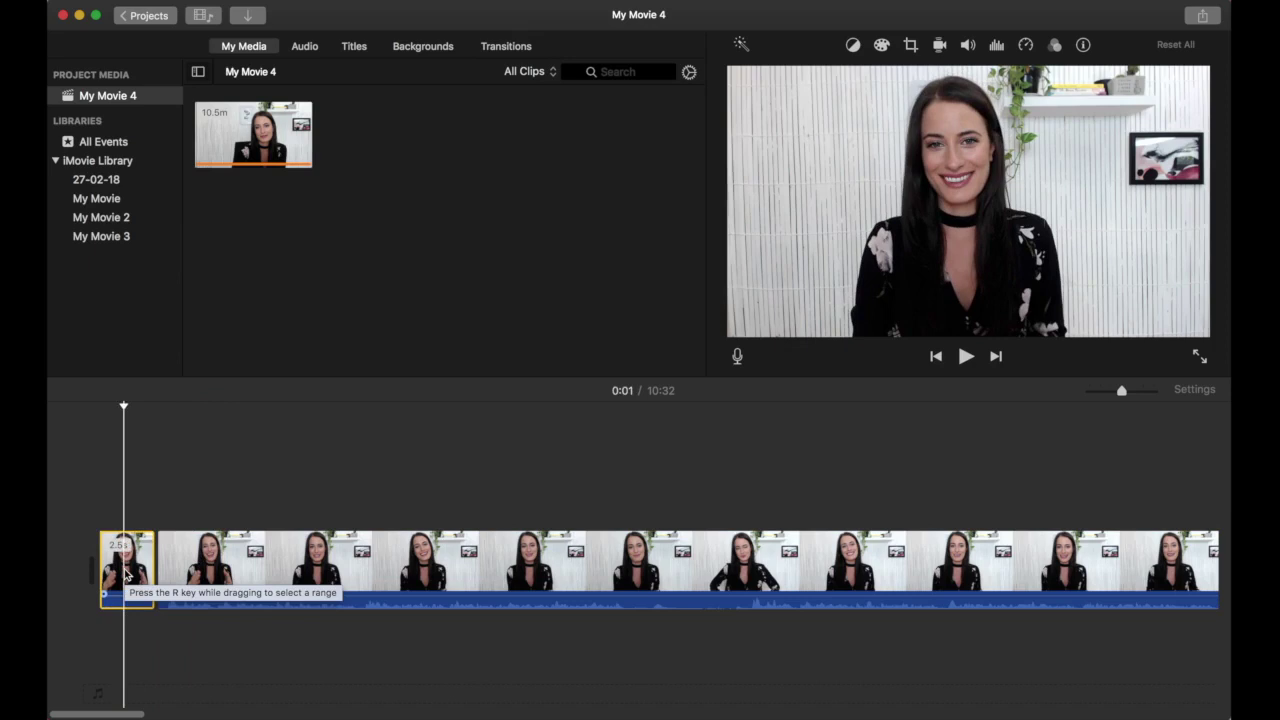
key(Delete)
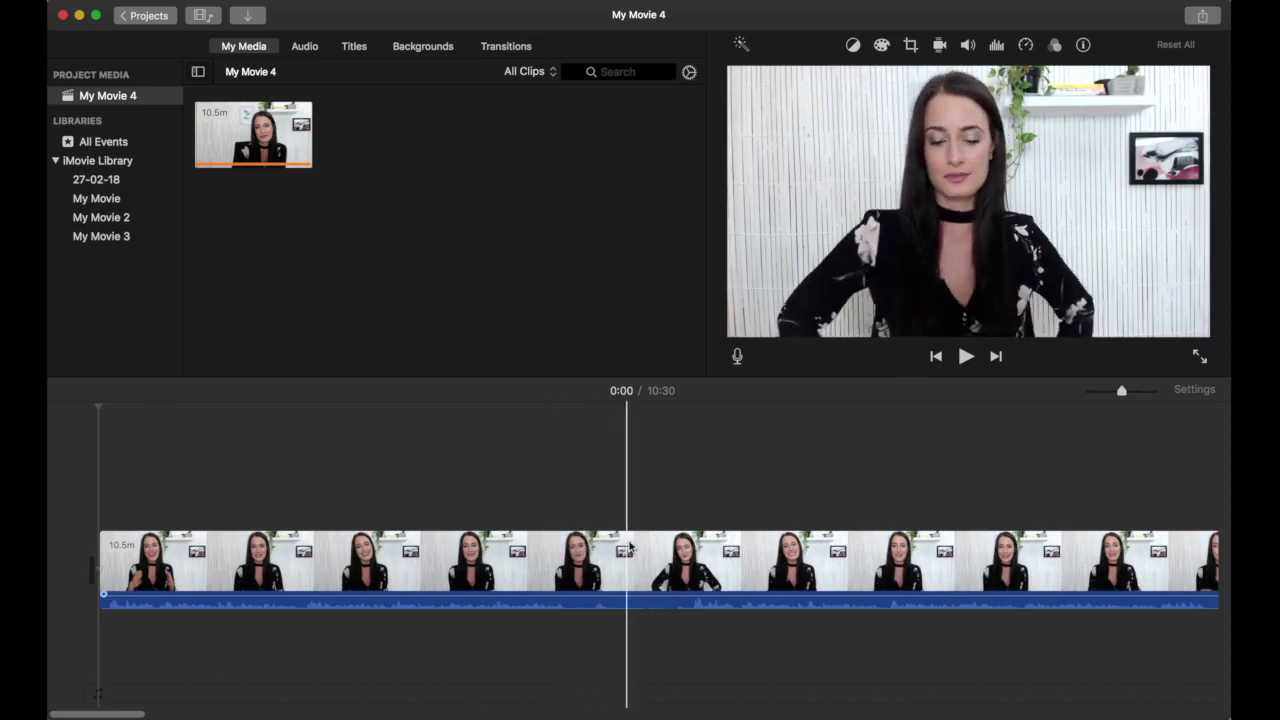
Step: Split the clip on both sides of the pause starting about 0:21 and delete the piece in between
scroll(591, 548, right, 1)
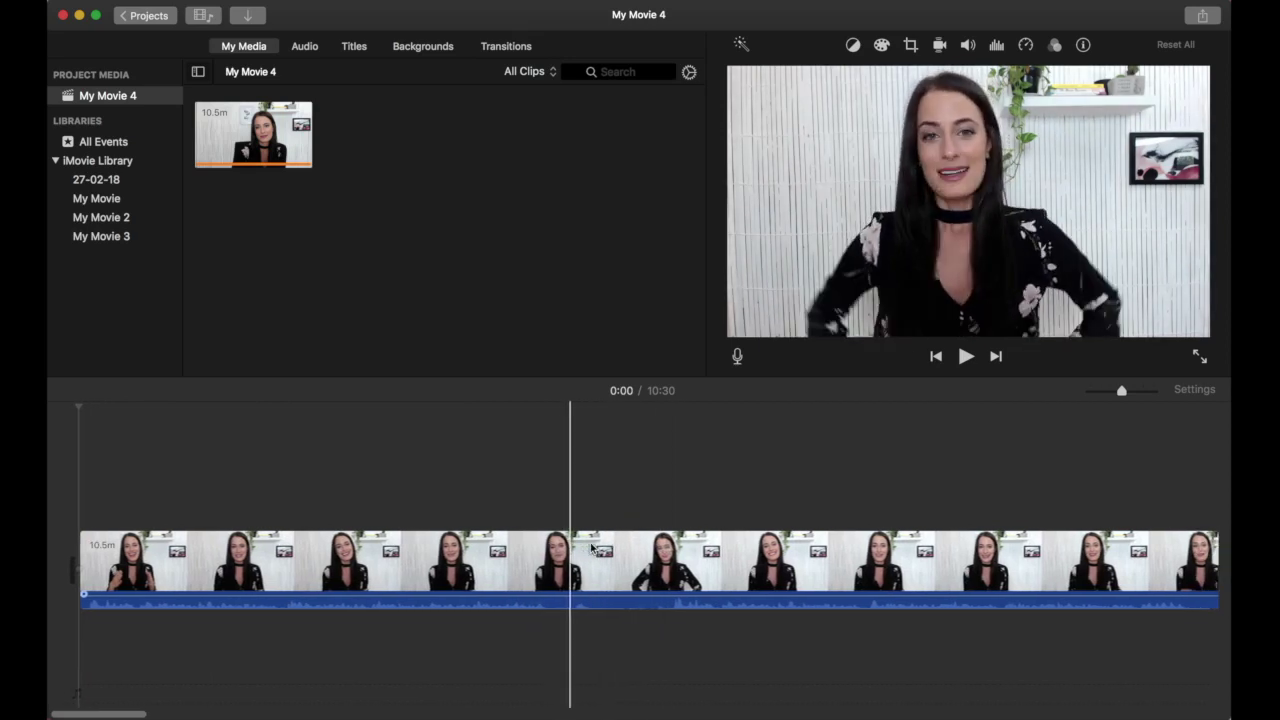
scroll(591, 548, right, 2)
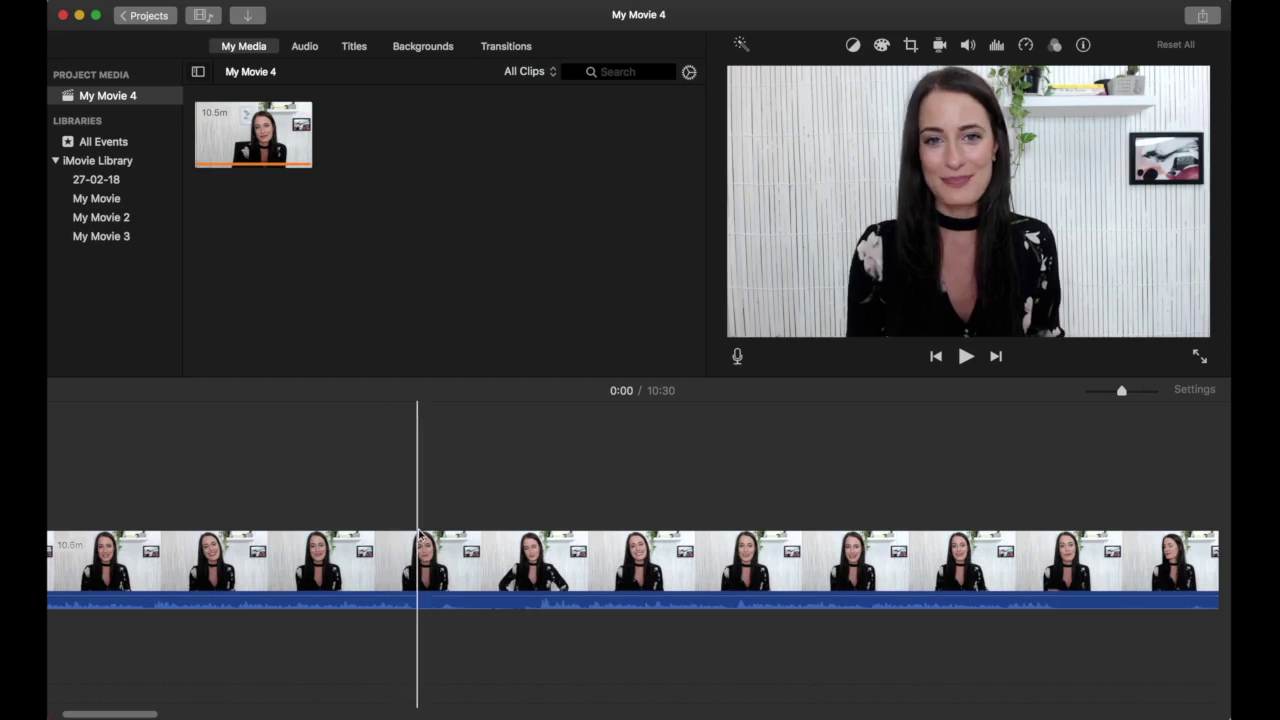
key(super+b)
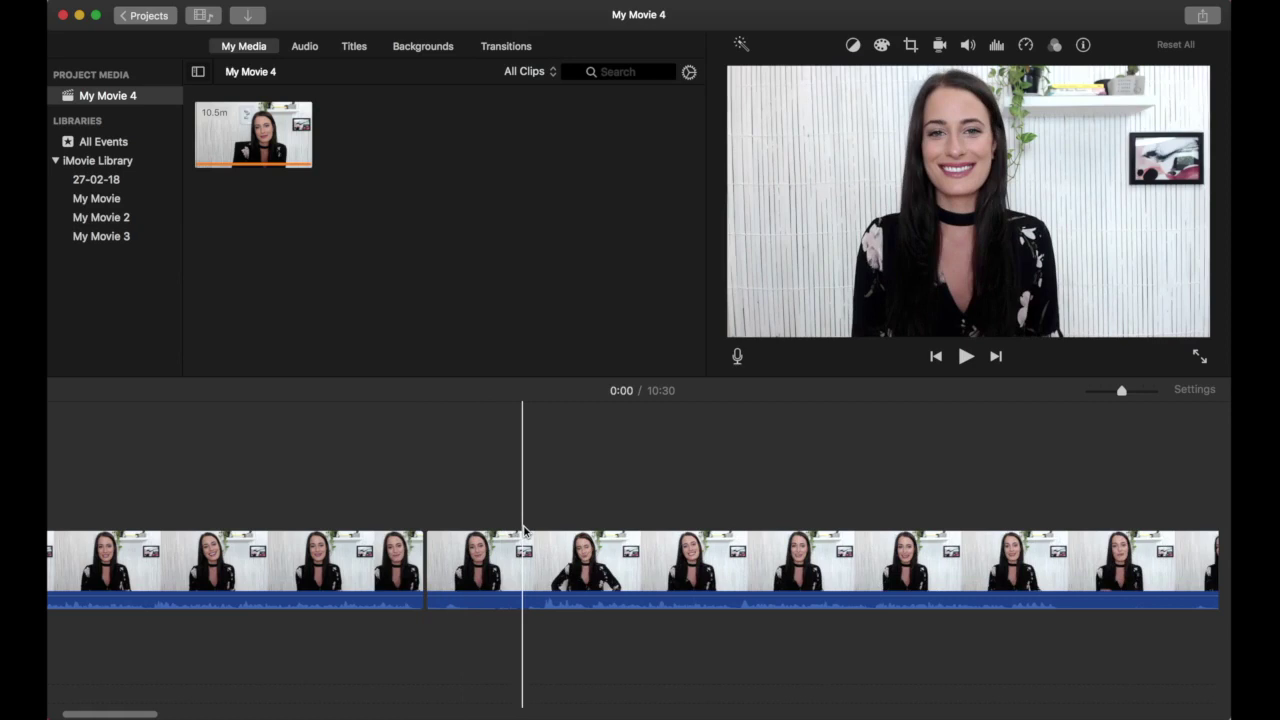
key(super+b)
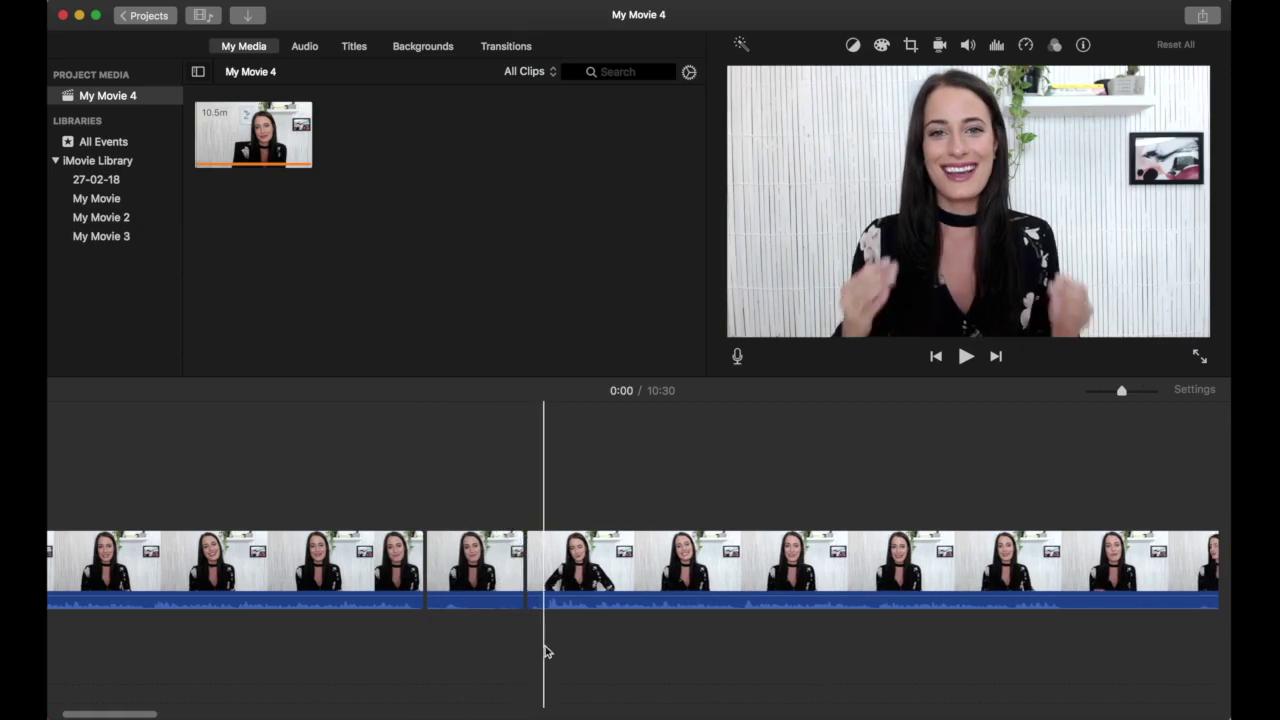
click(480, 575)
key(Delete)
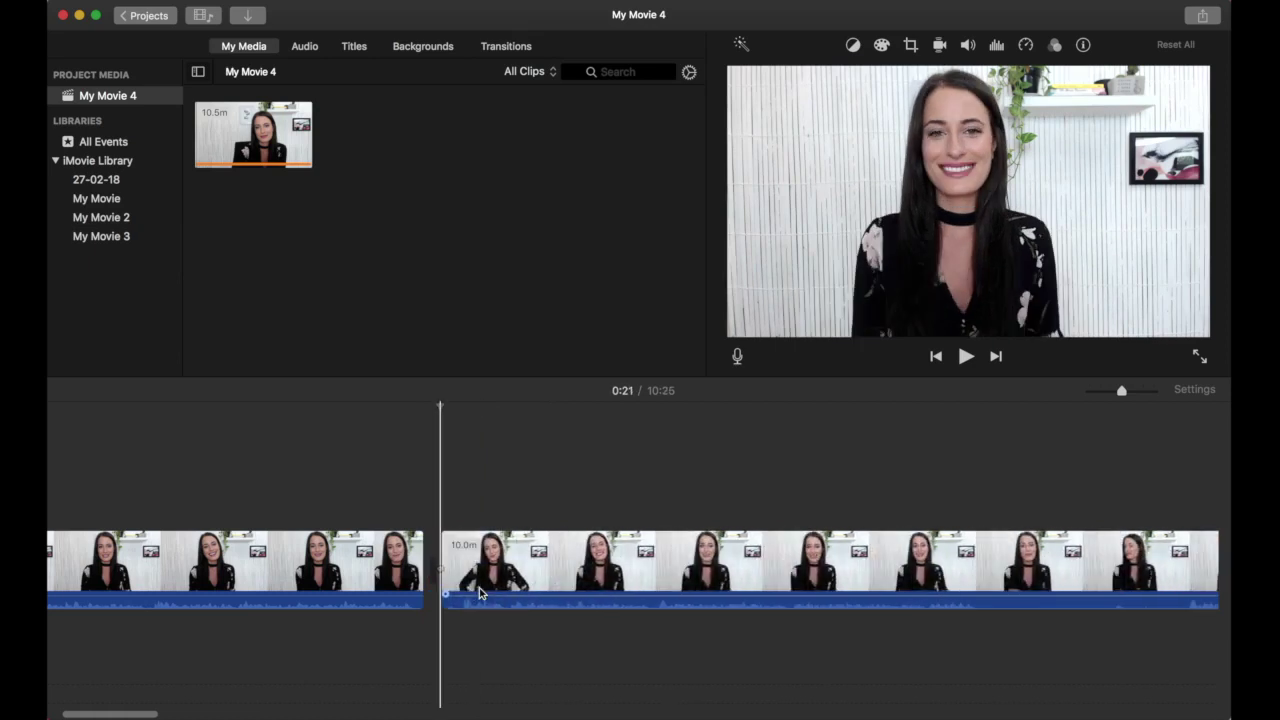
Step: Split the second clip around the quiet section starting at about 0:46 and remove that section
scroll(480, 592, right, 8)
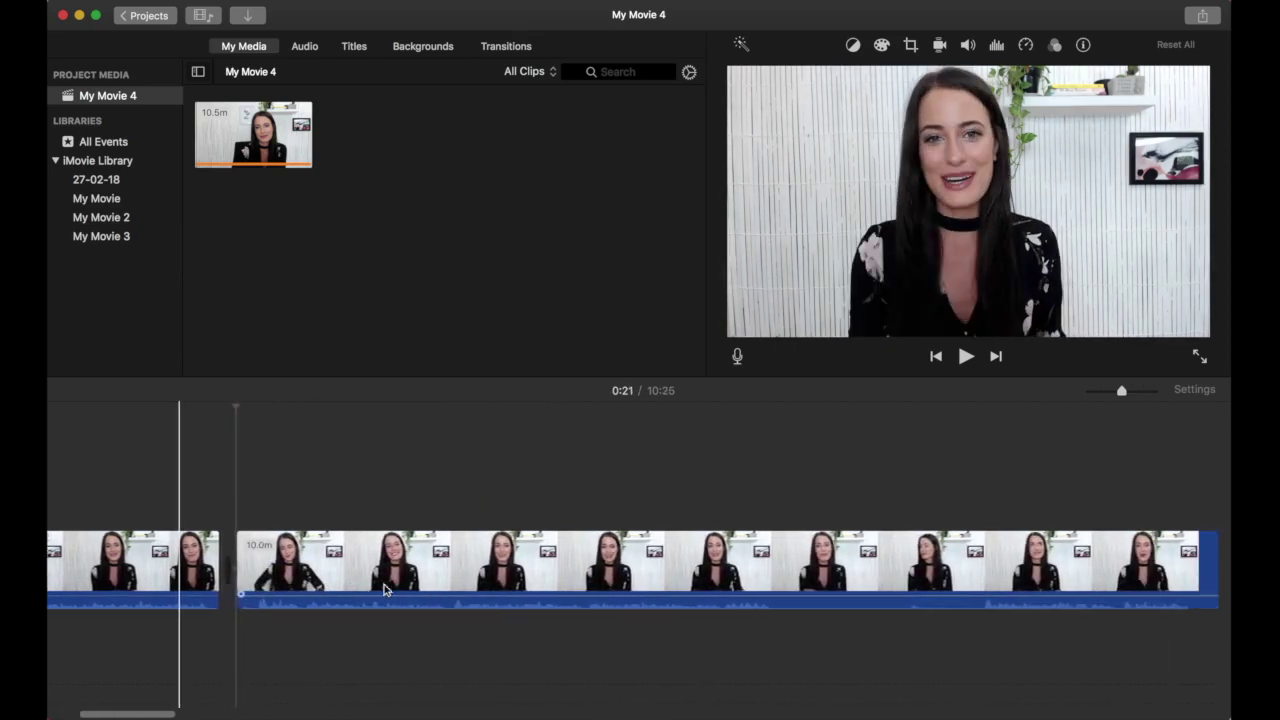
scroll(385, 591, right, 2)
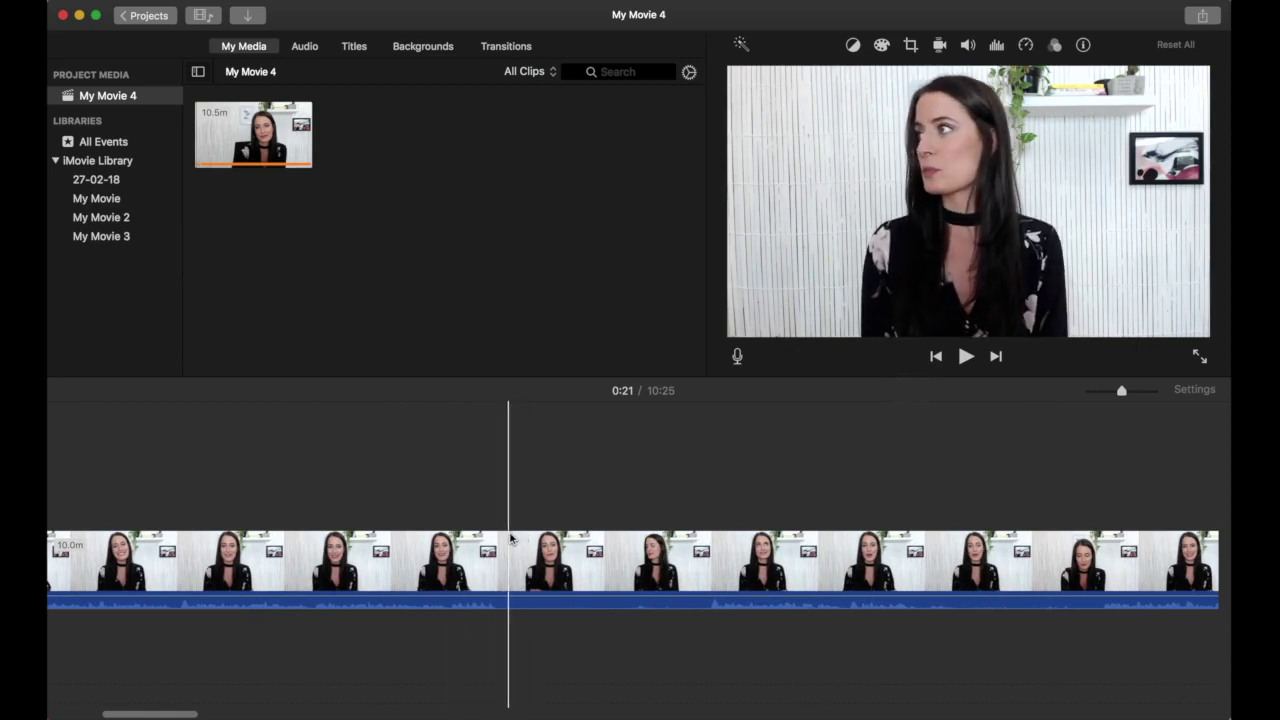
key(super+b)
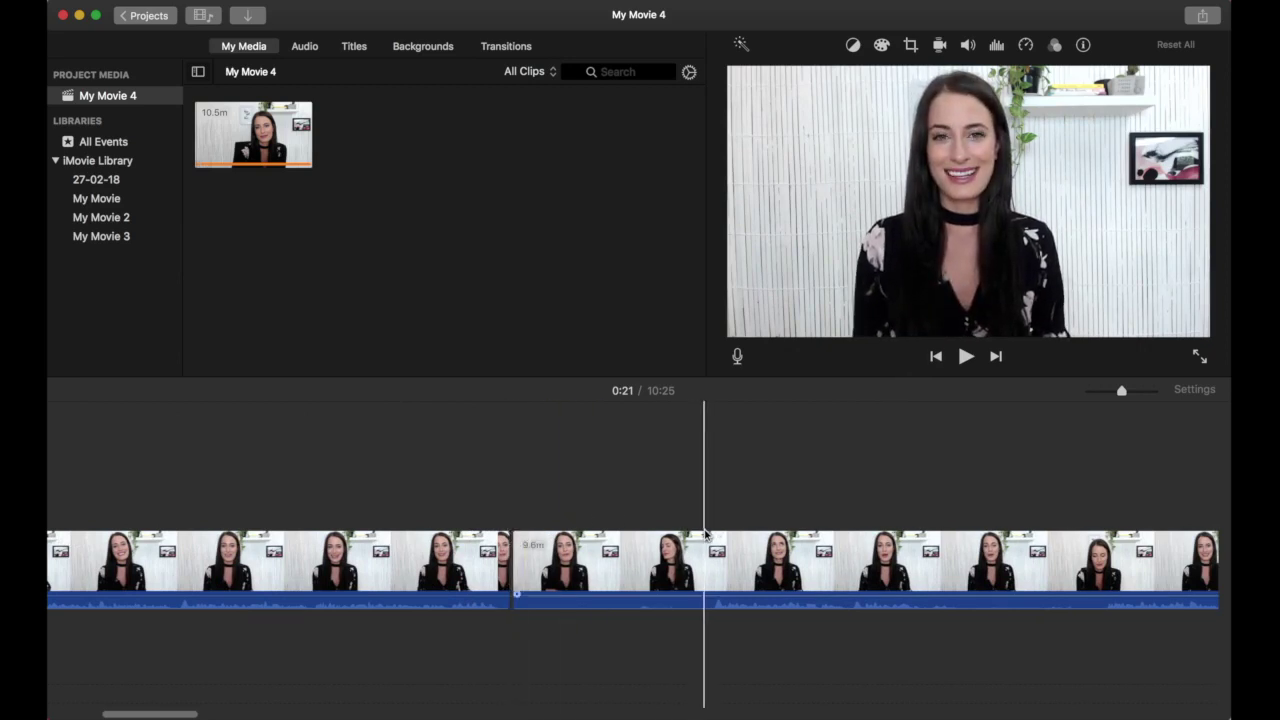
key(super+b)
click(672, 563)
key(Delete)
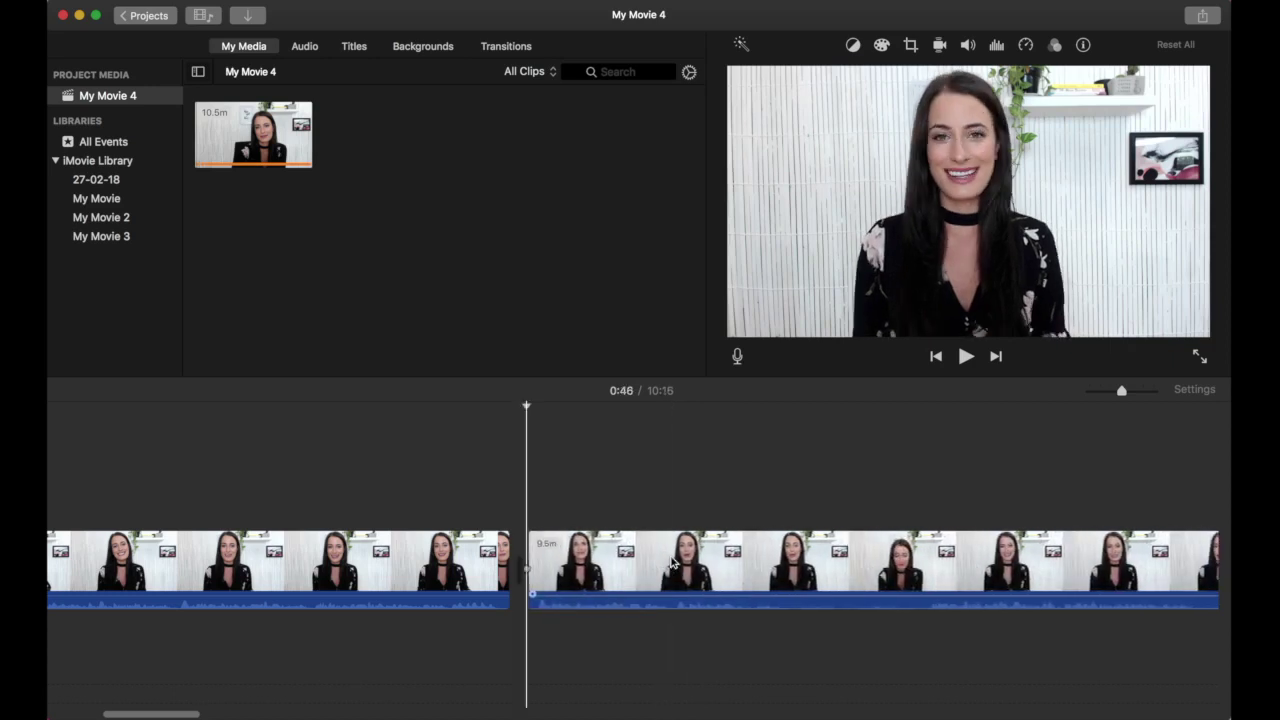
Step: Play the edited movie from the beginning for a few seconds to check where the first clip starts
scroll(540, 575, left, 10)
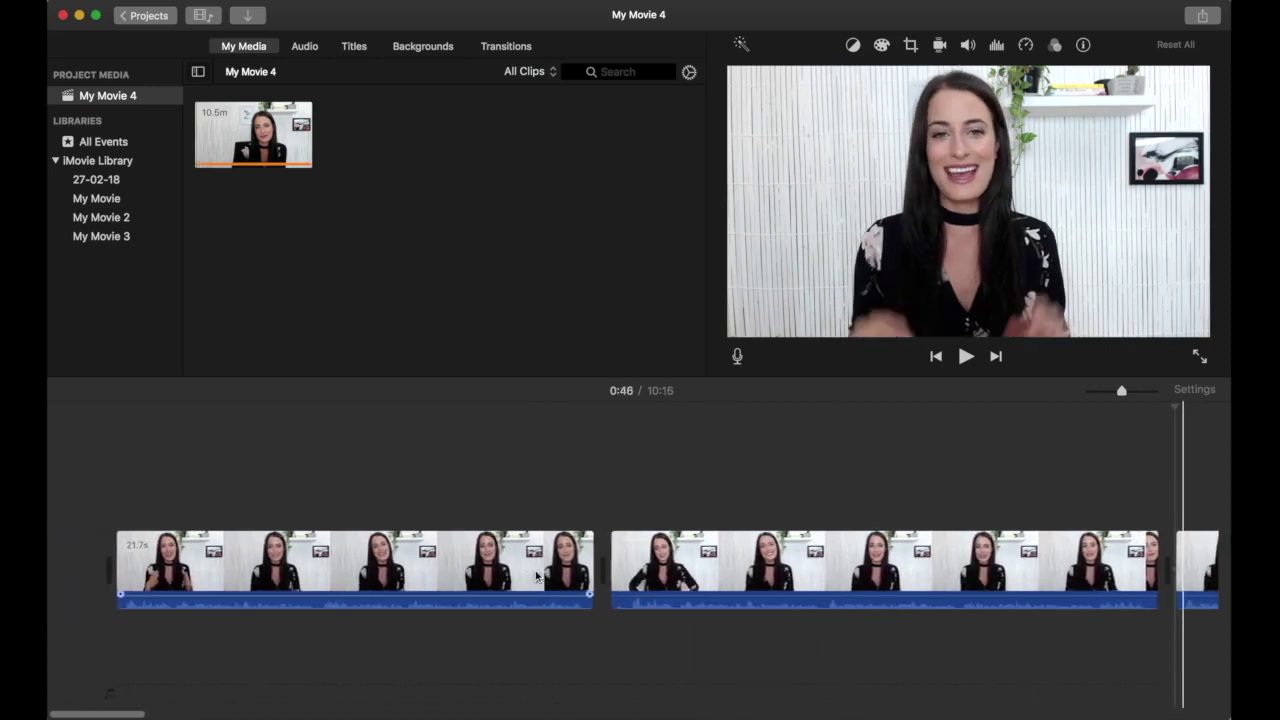
click(66, 489)
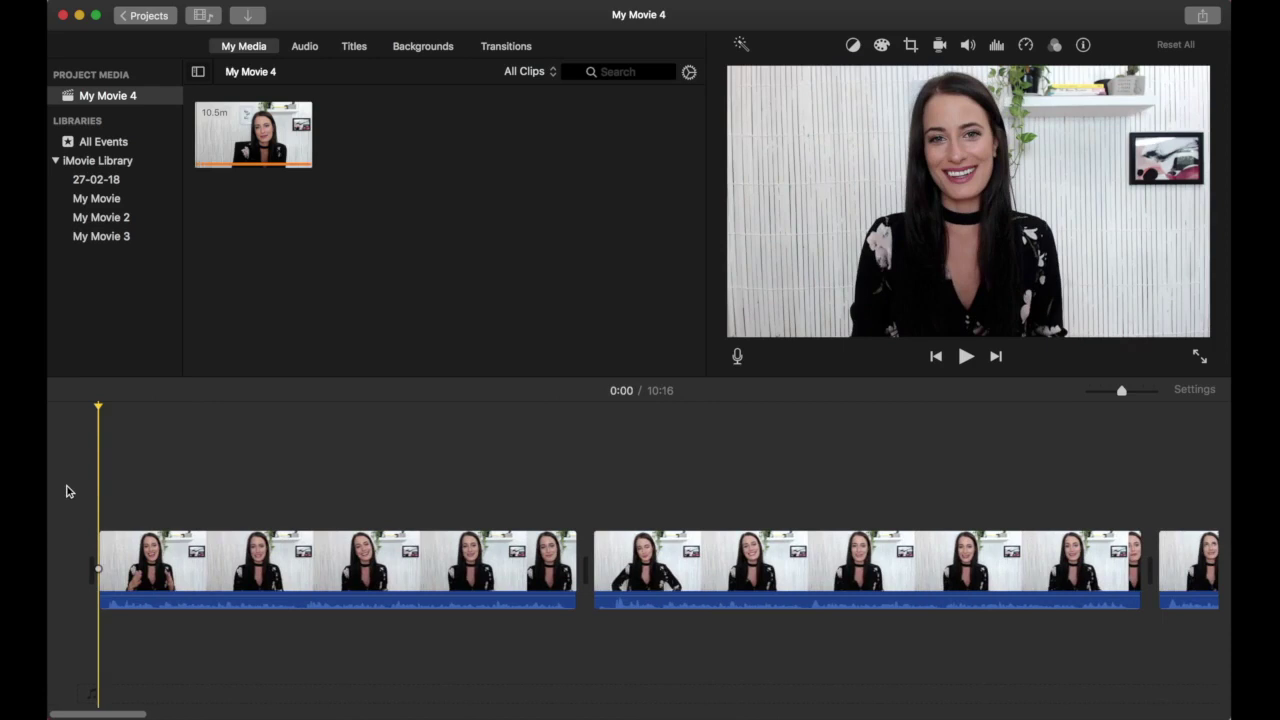
key(space)
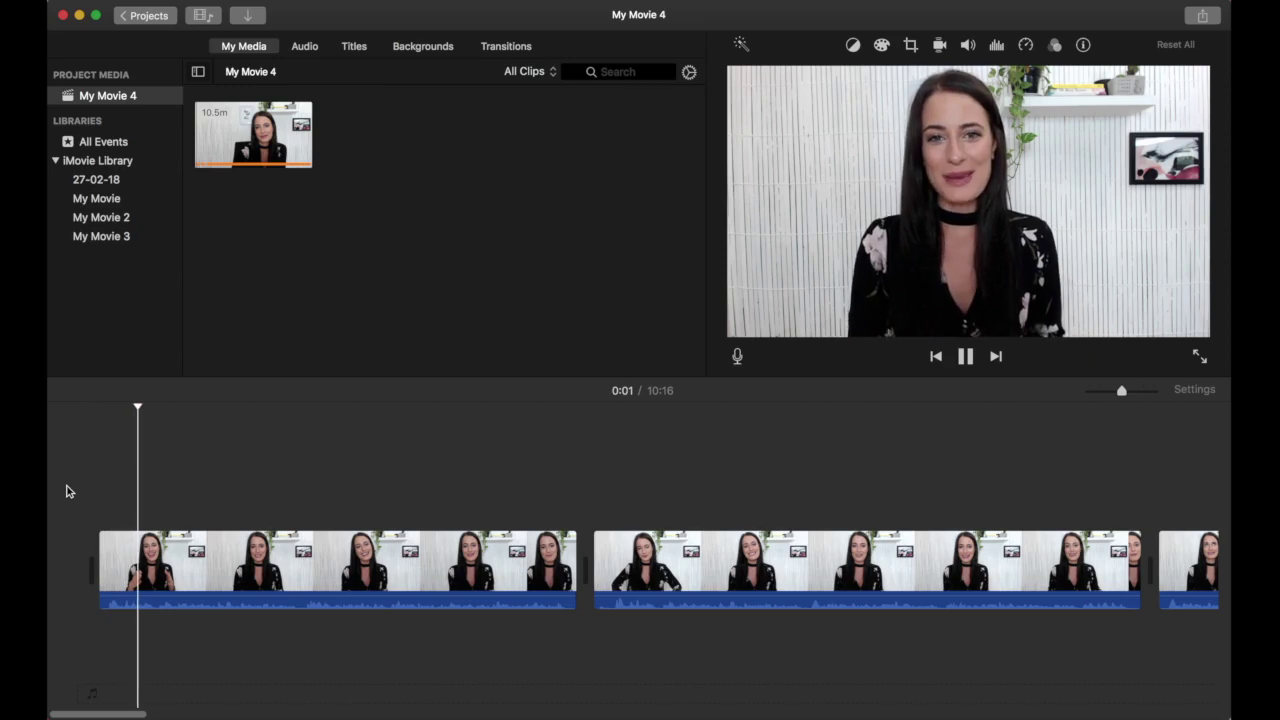
key(space)
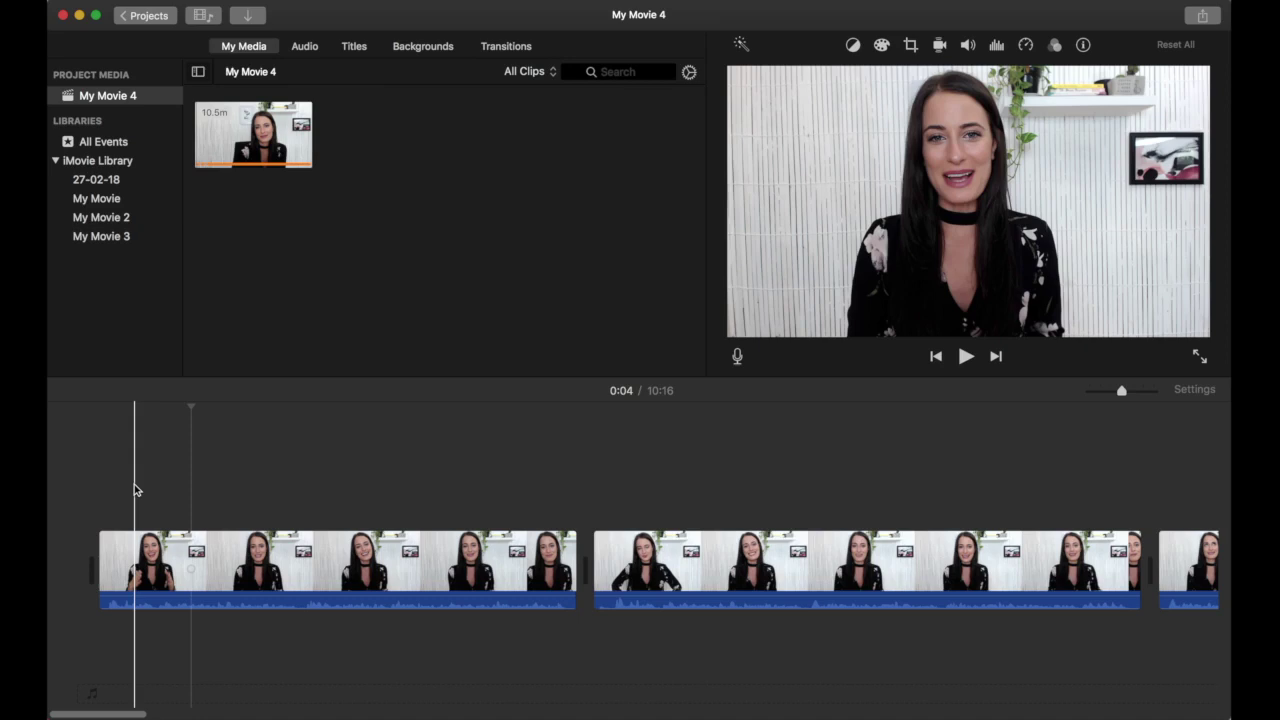
Step: Trim the start of the first clip slightly, bringing its length to about 21.4 s
key(super+plus)
scroll(223, 518, left, 2)
key(super+plus)
scroll(222, 519, left, 3)
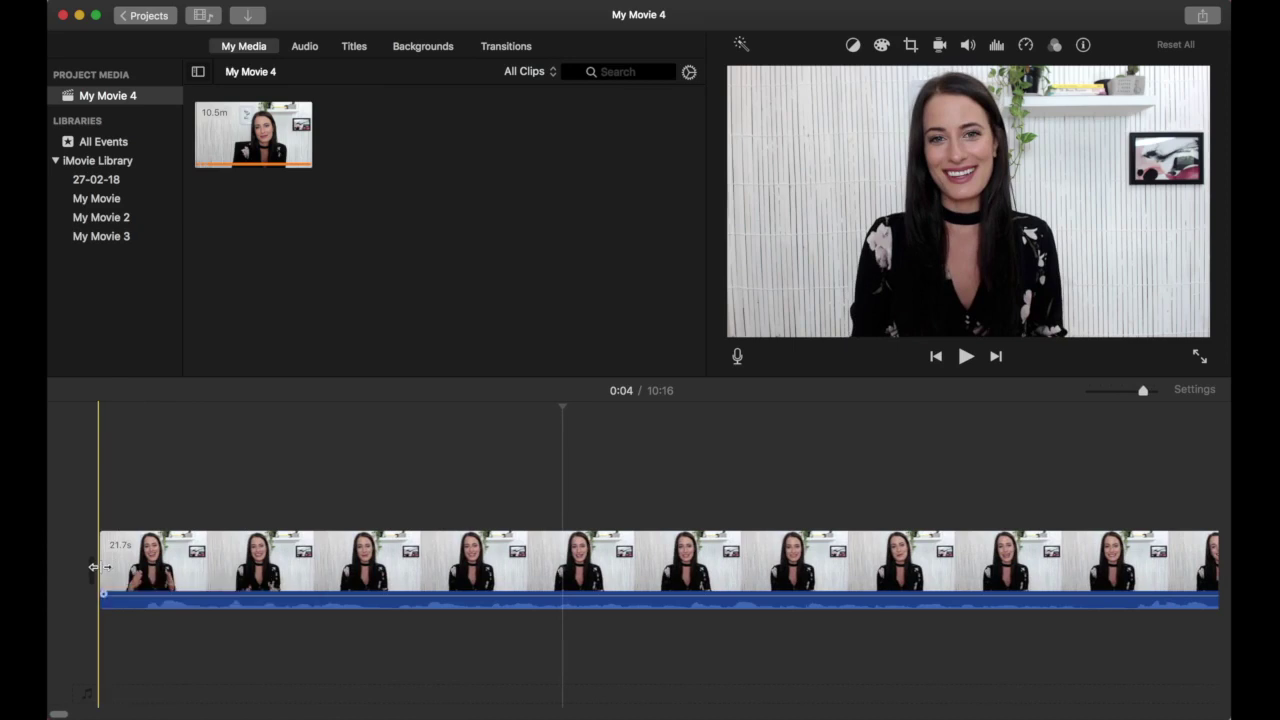
drag(101, 567, 134, 567)
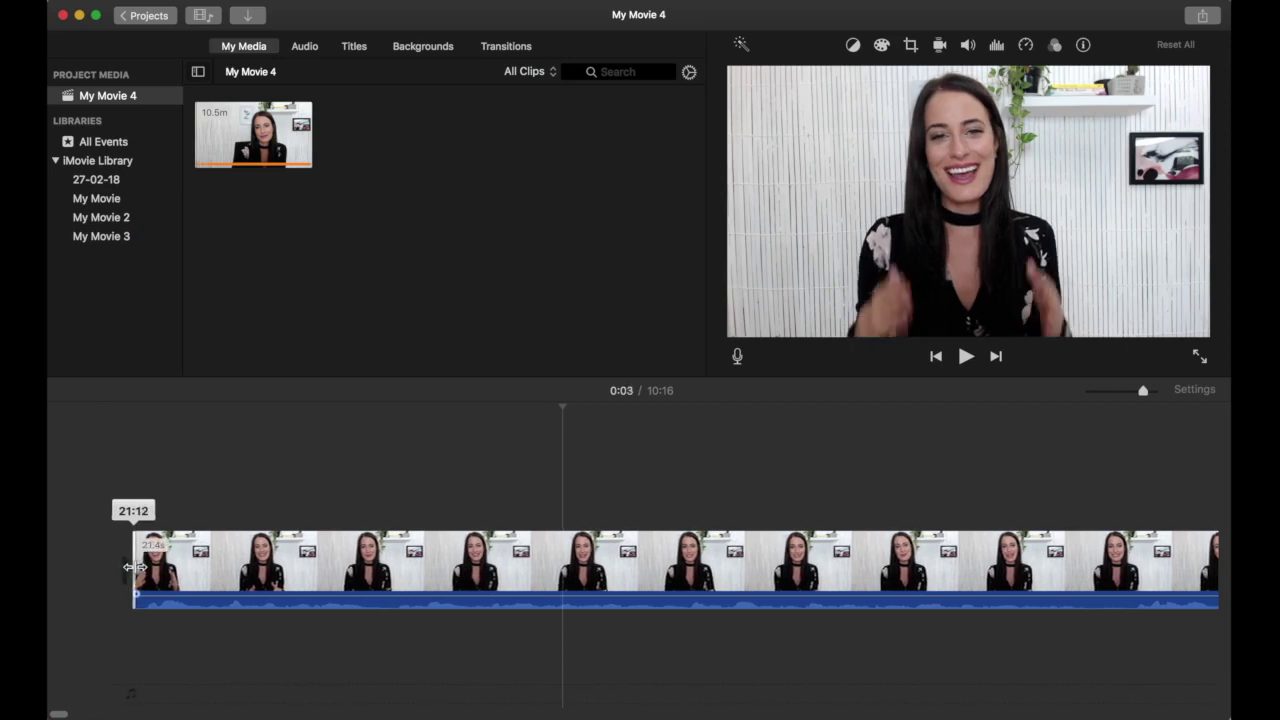
drag(134, 567, 126, 563)
Step: Play back the first seconds of the movie to review the trimmed opening
click(123, 494)
key(space)
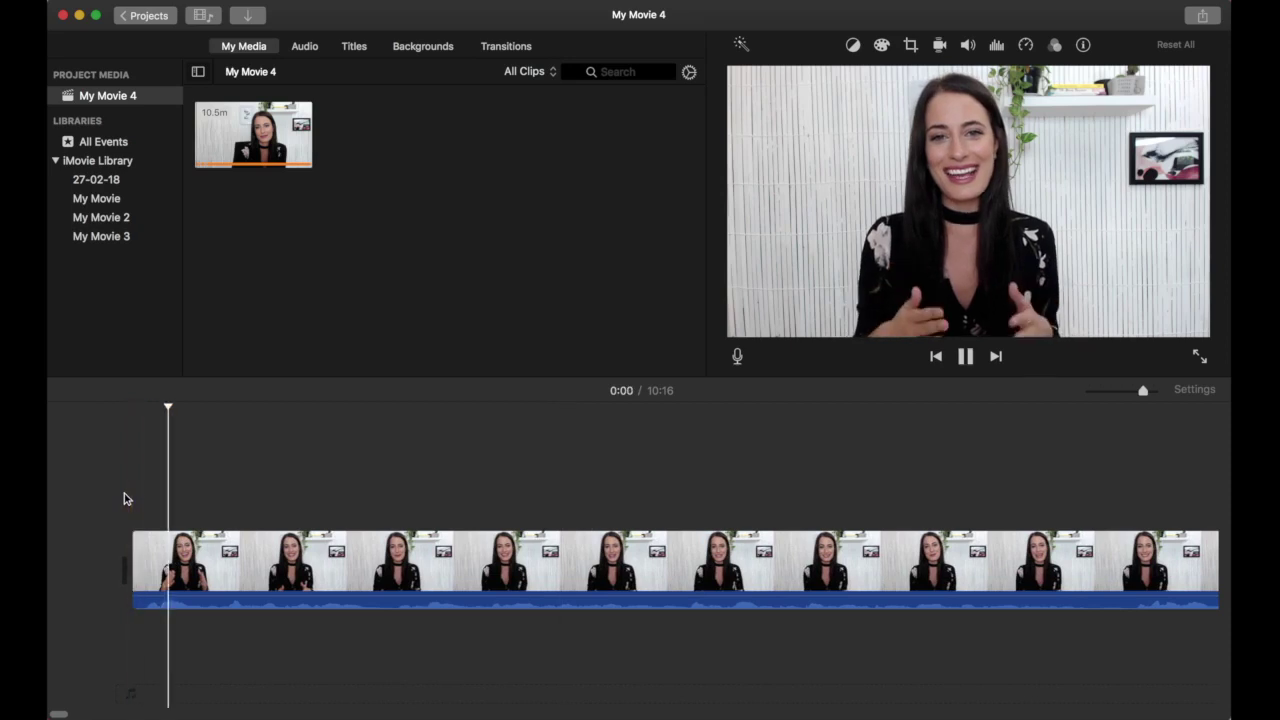
key(space)
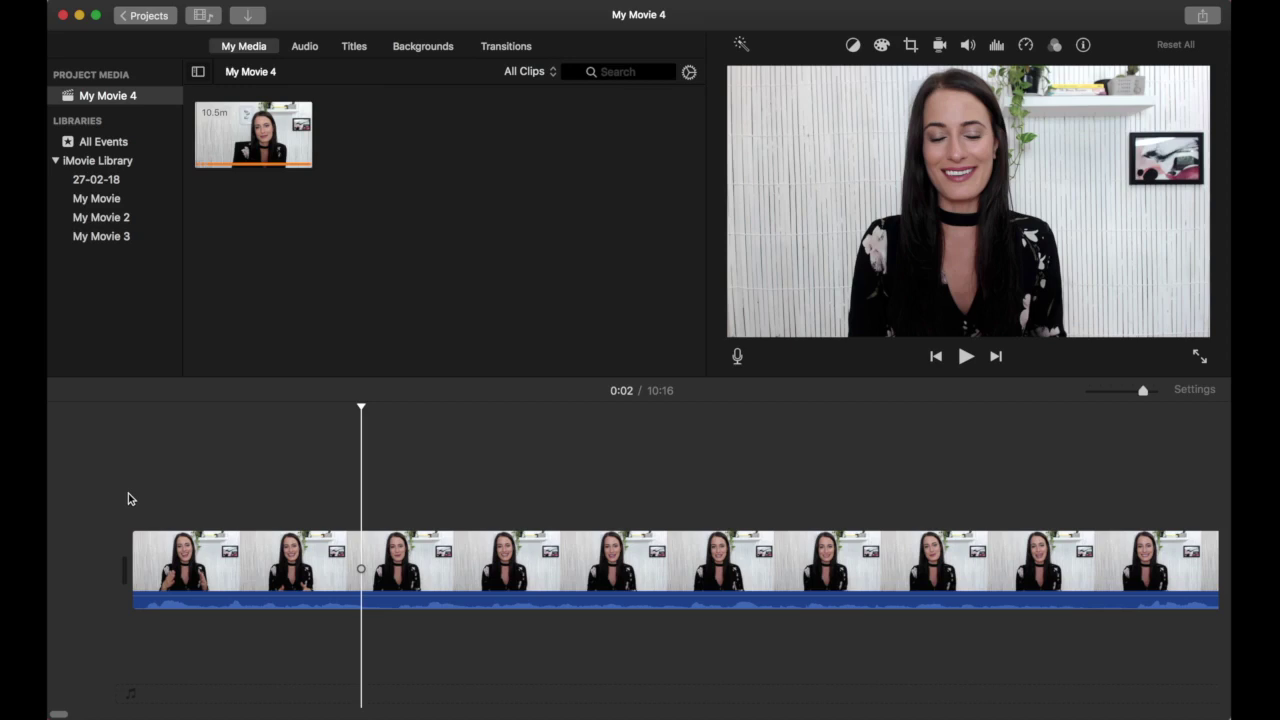
Step: Insert INTRO-OUTRO-1.mov from the BEST WAYS EMAIL SUBSCRIBERS folder in Finder into the timeline between the first and second clips
key(super+minus)
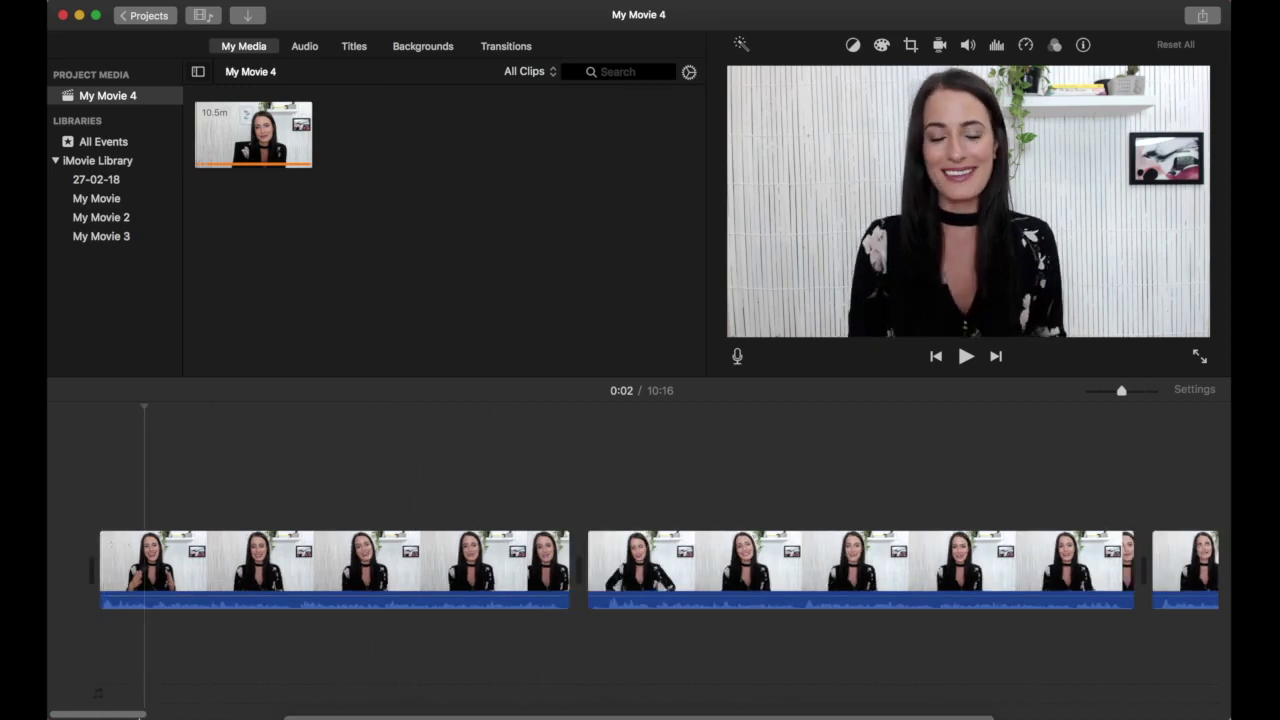
click(323, 677)
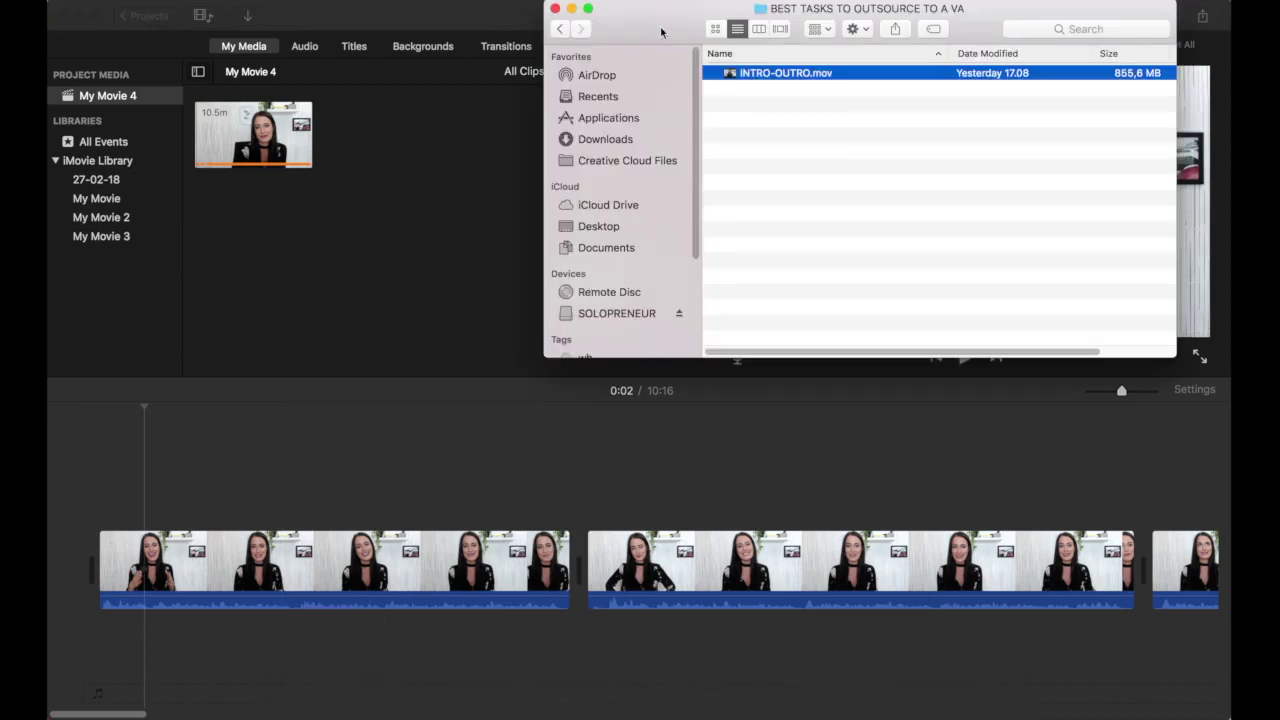
click(561, 33)
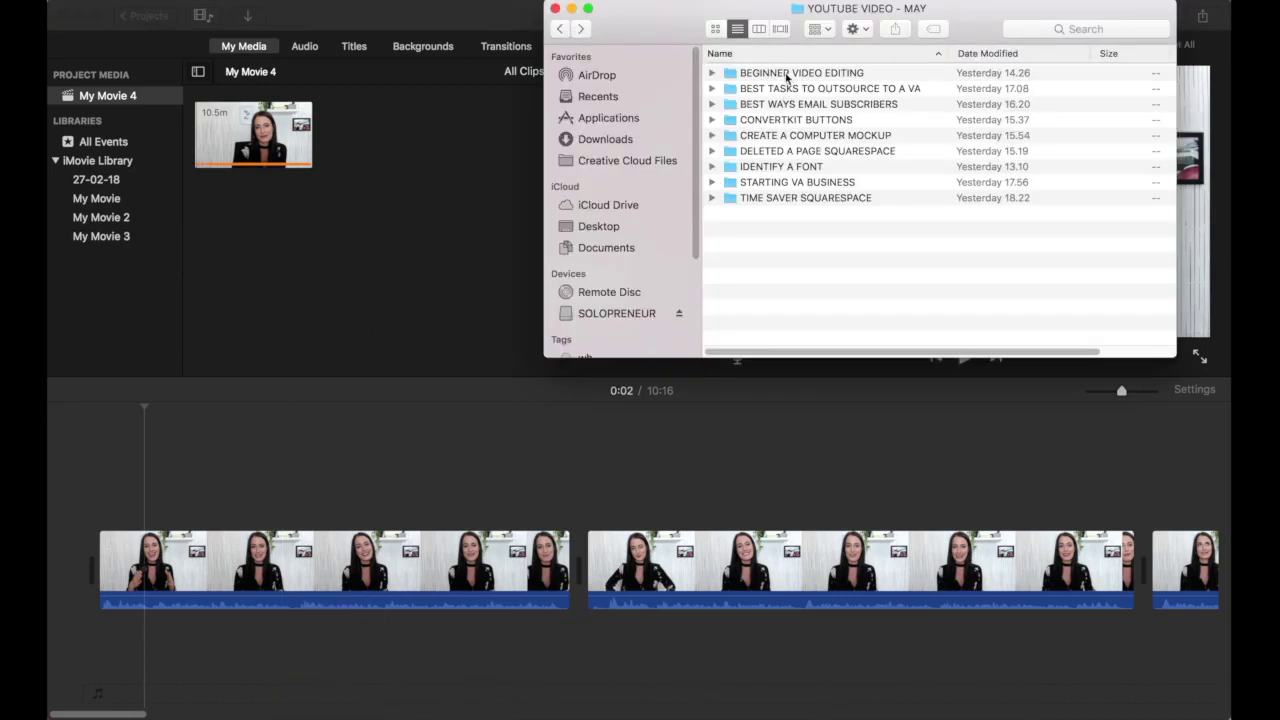
double_click(788, 89)
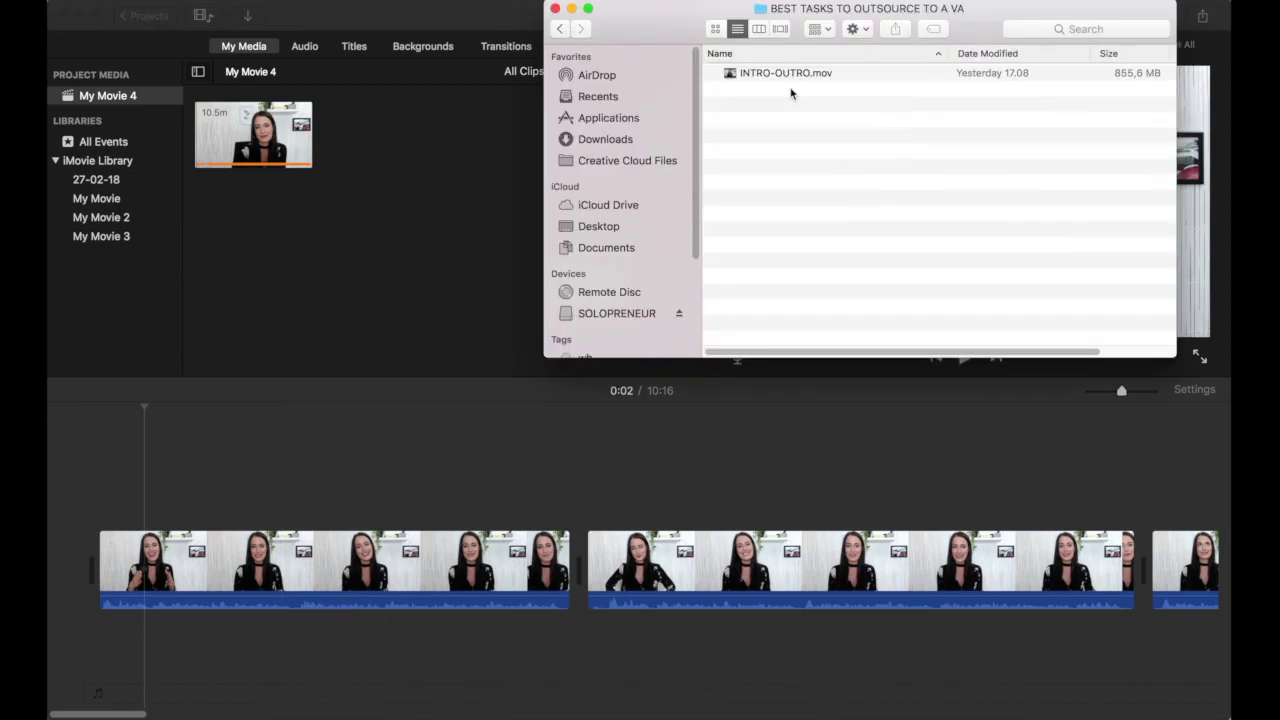
click(560, 29)
double_click(821, 106)
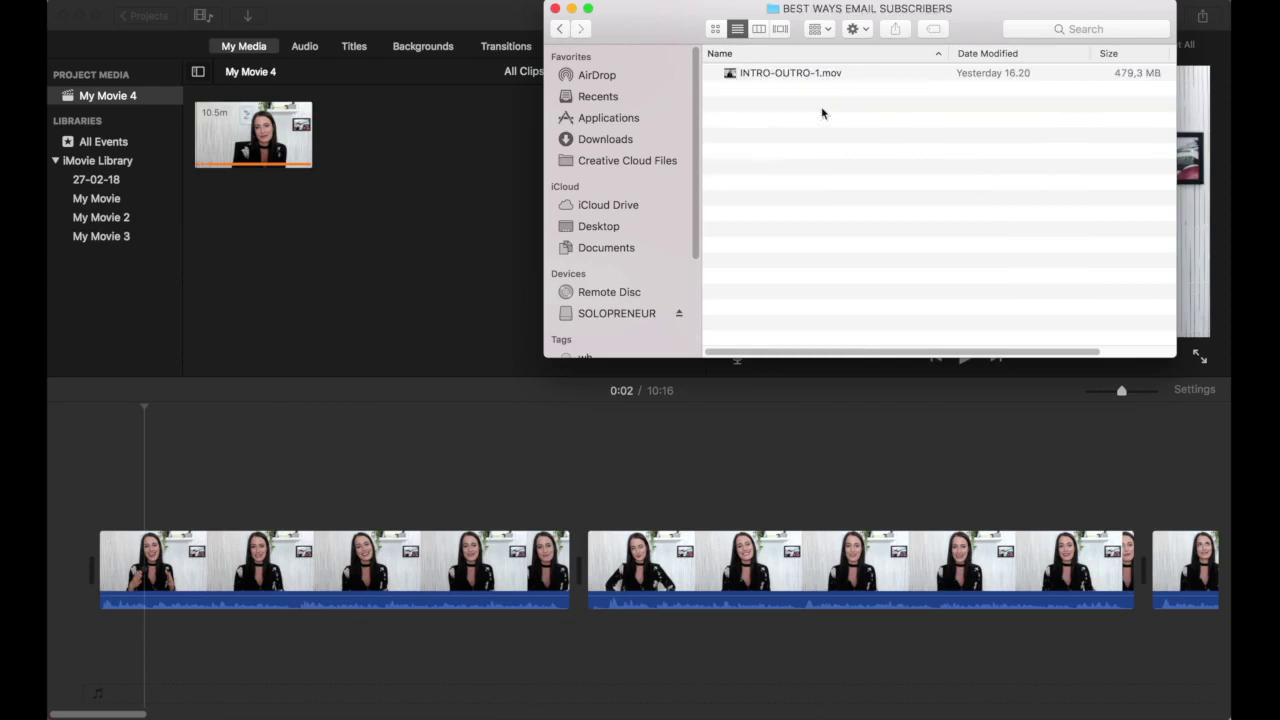
click(752, 75)
drag(785, 85, 585, 557)
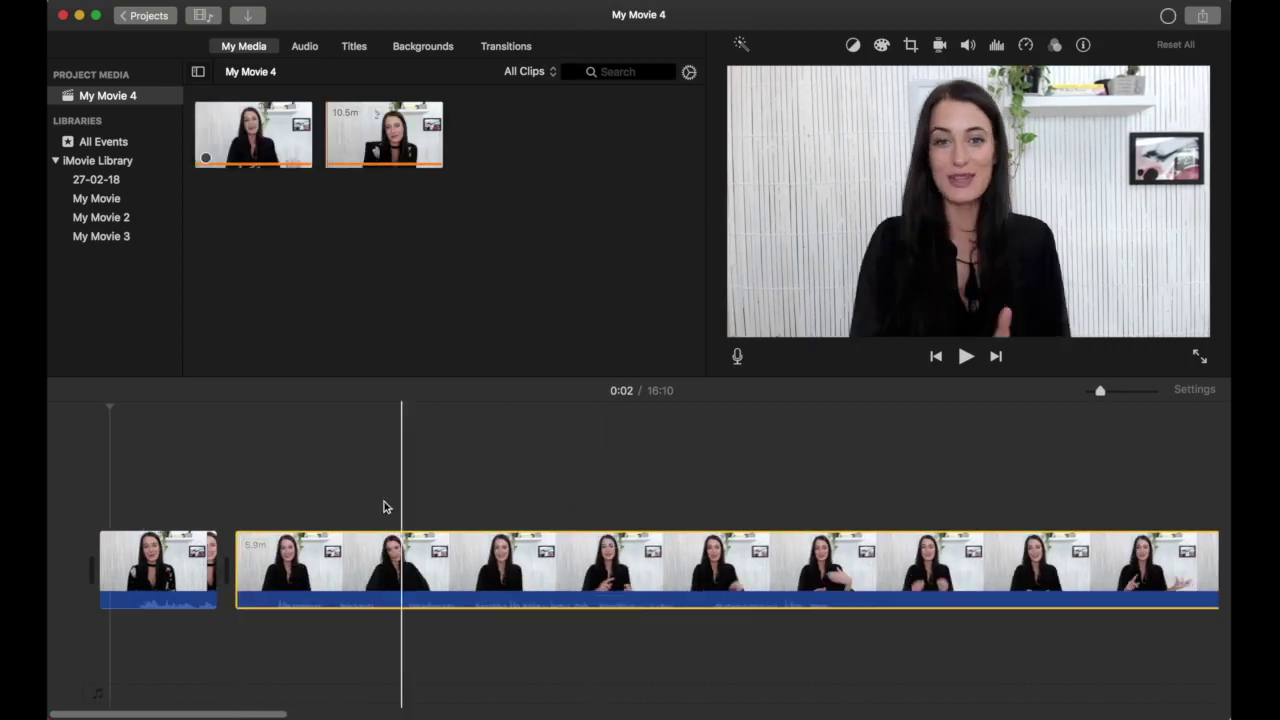
Step: Apply Auto color balance to the first timeline clip and slightly adjust its contrast with color correction
key(super+minus)
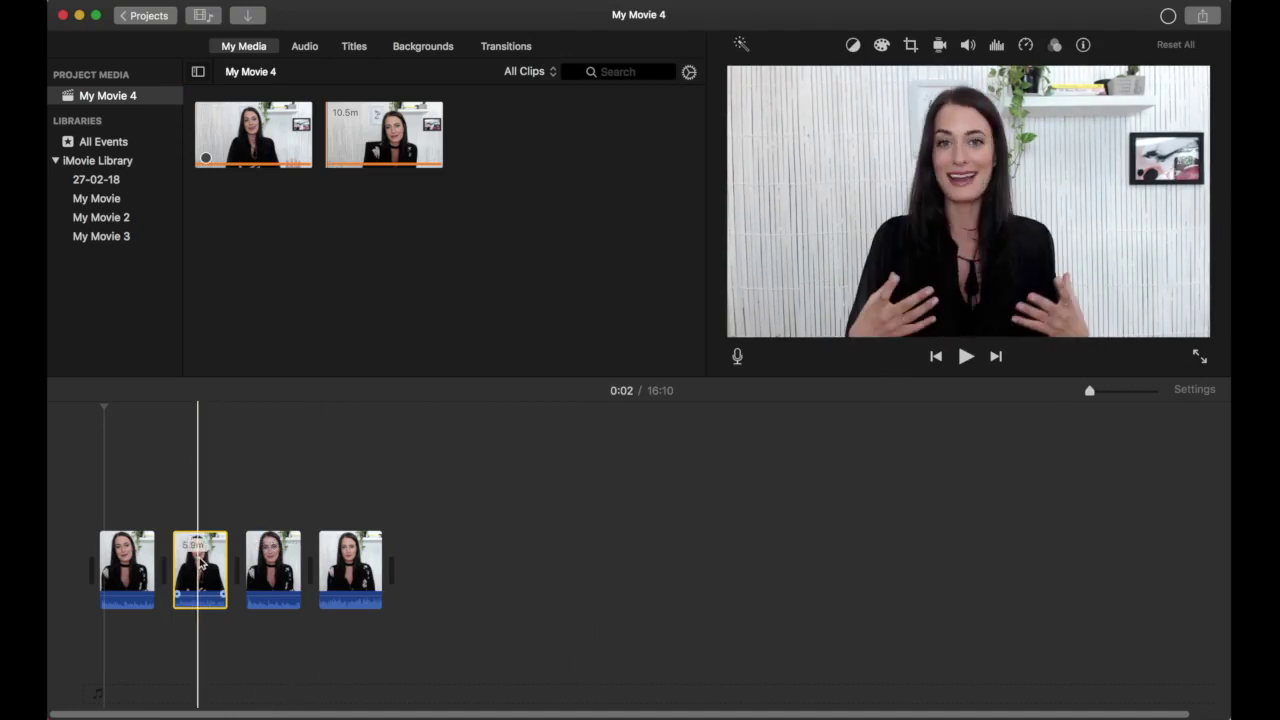
key(super+plus)
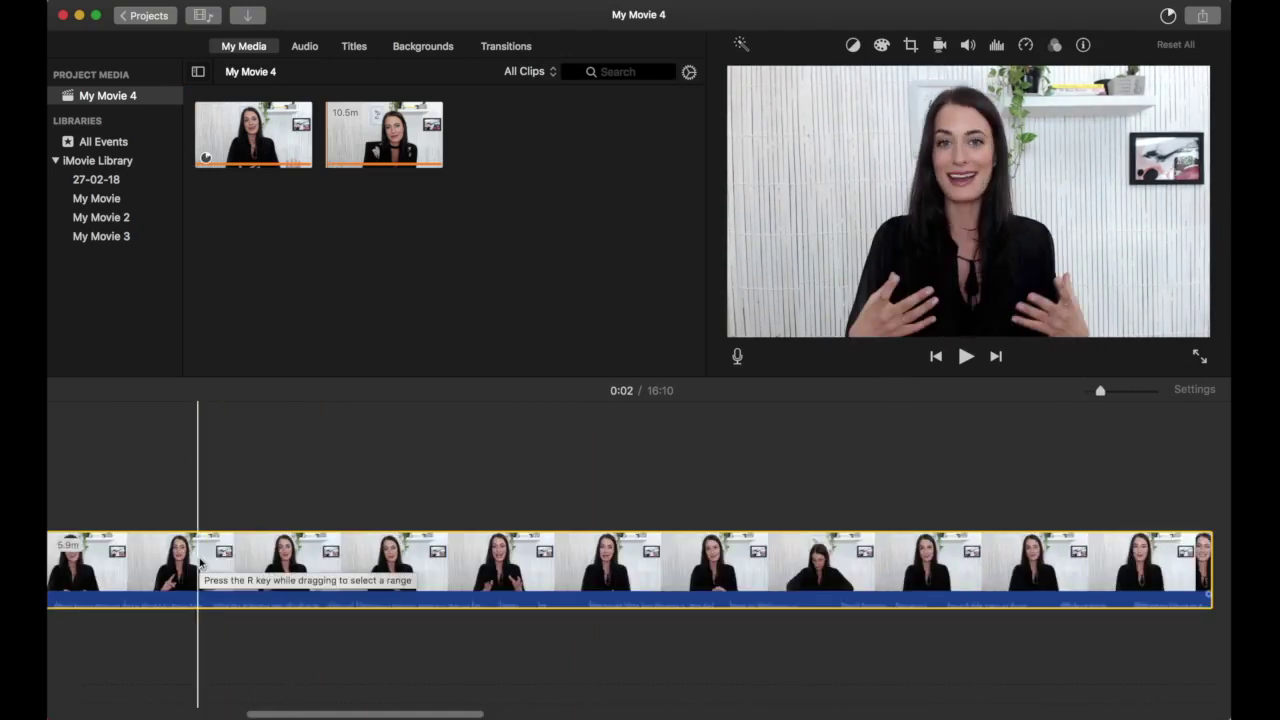
scroll(200, 563, left, 5)
scroll(200, 563, left, 10)
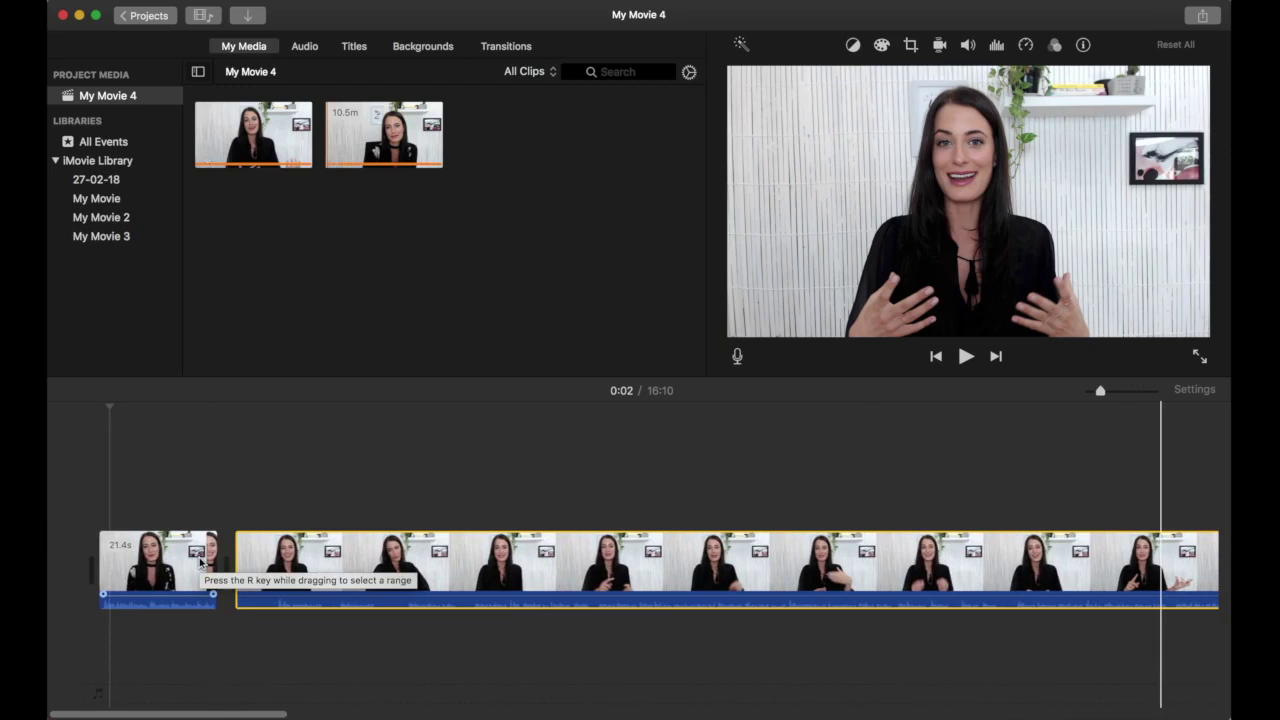
click(116, 567)
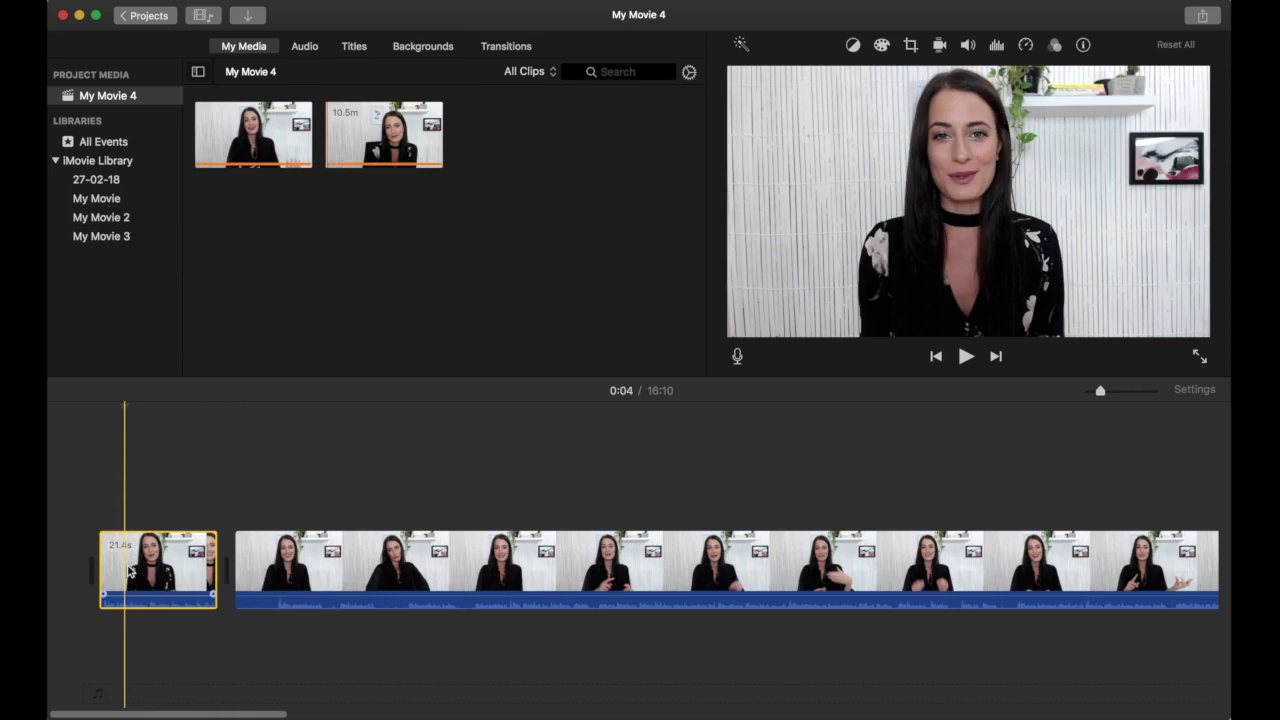
click(853, 48)
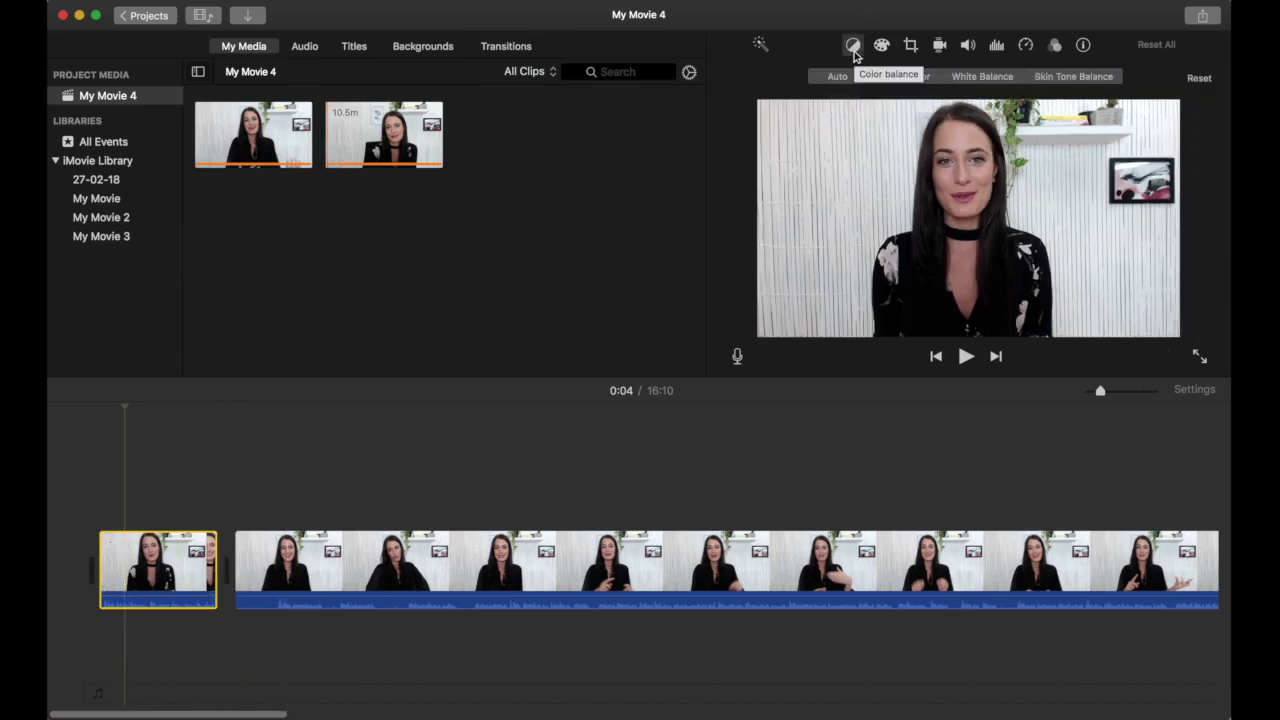
click(833, 77)
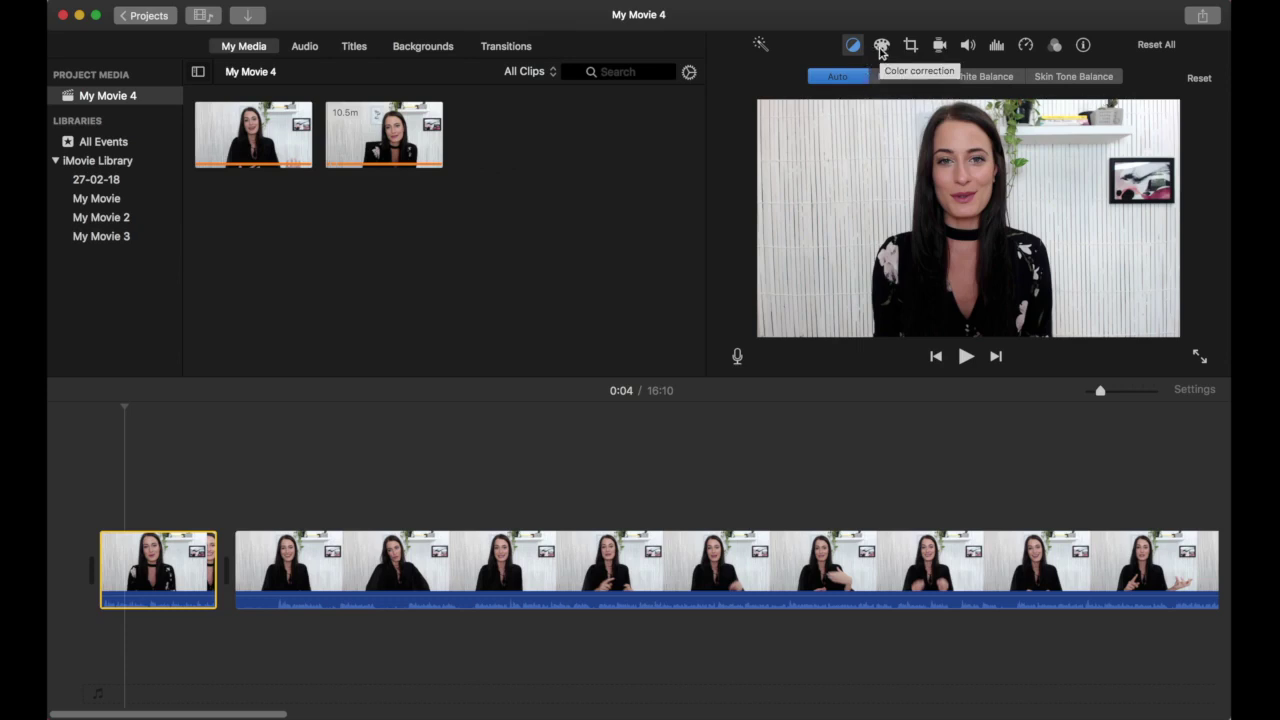
click(881, 47)
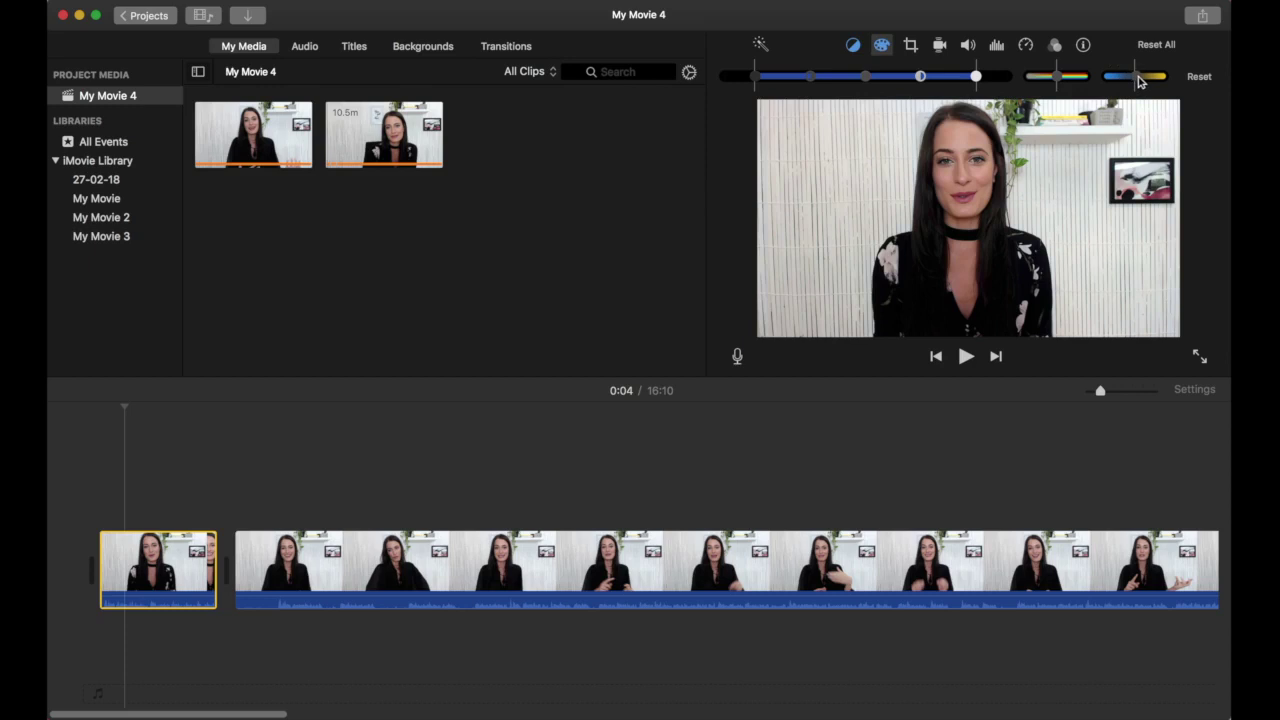
drag(920, 76, 924, 81)
Step: Crop the first clip slightly tighter around the speaker with Crop to Fill, and turn on Stabilize Shaky Video
click(911, 46)
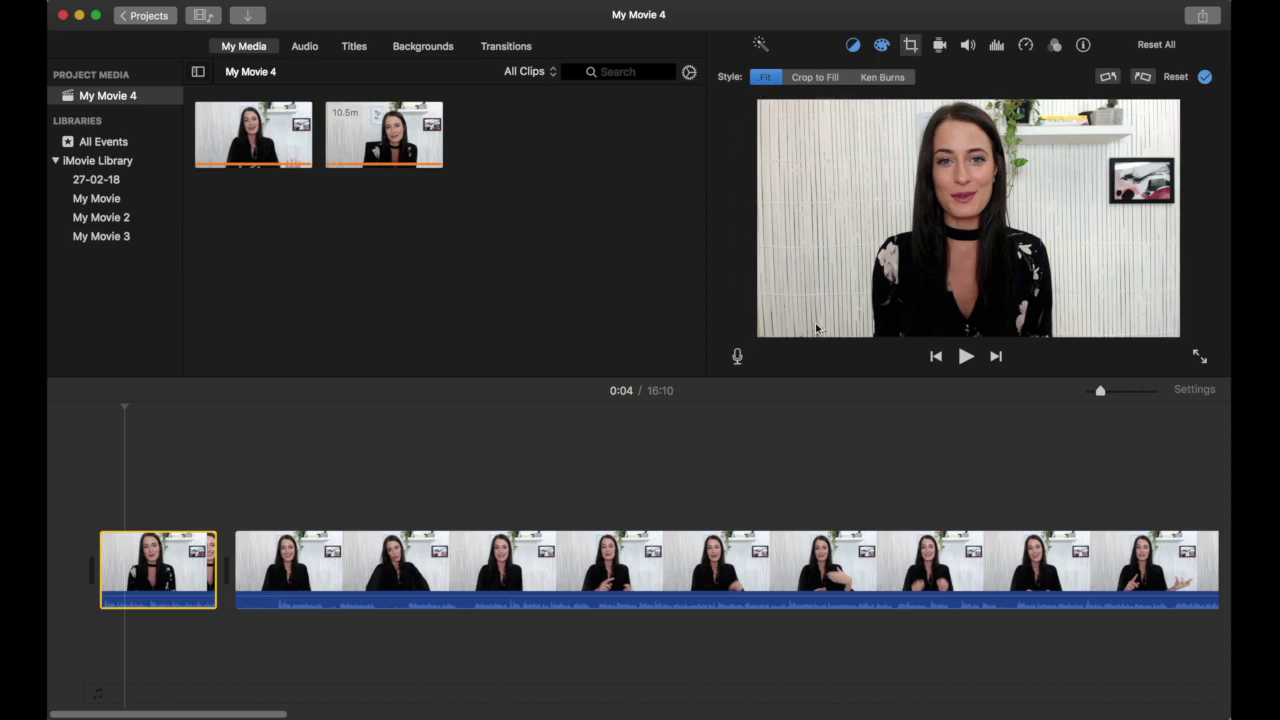
click(836, 80)
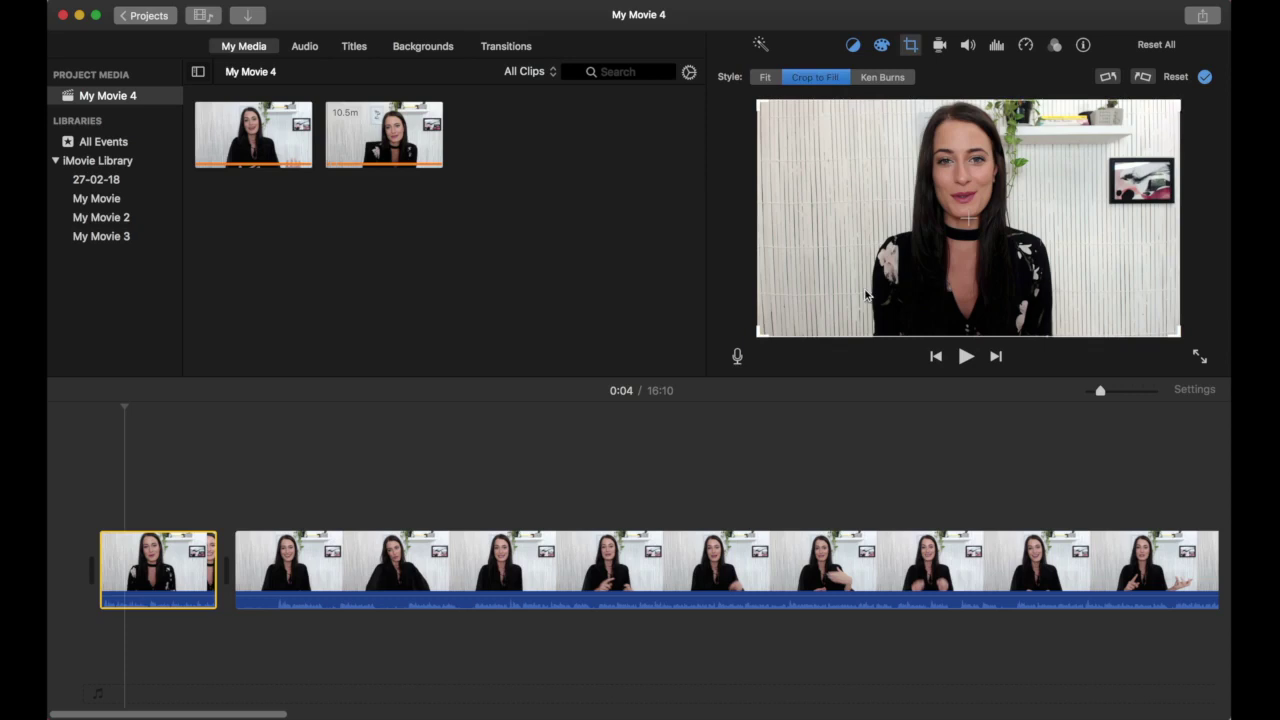
drag(759, 337, 803, 311)
drag(1024, 286, 998, 288)
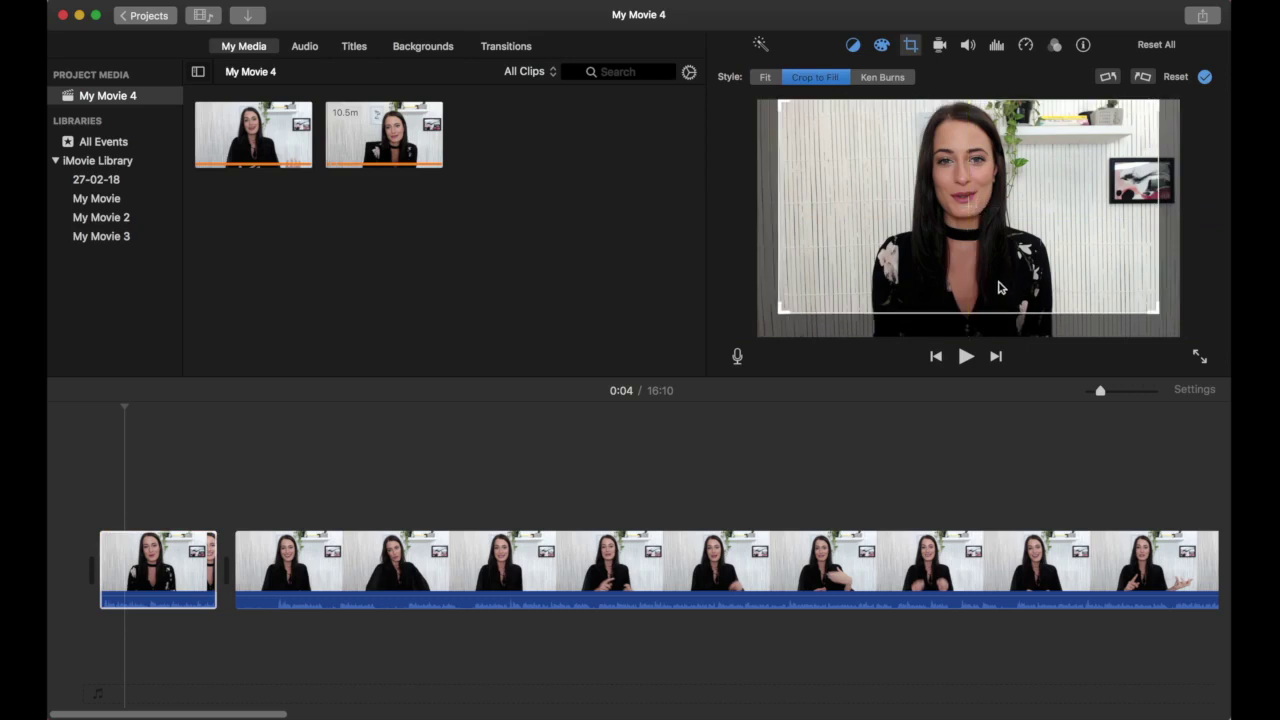
key(Return)
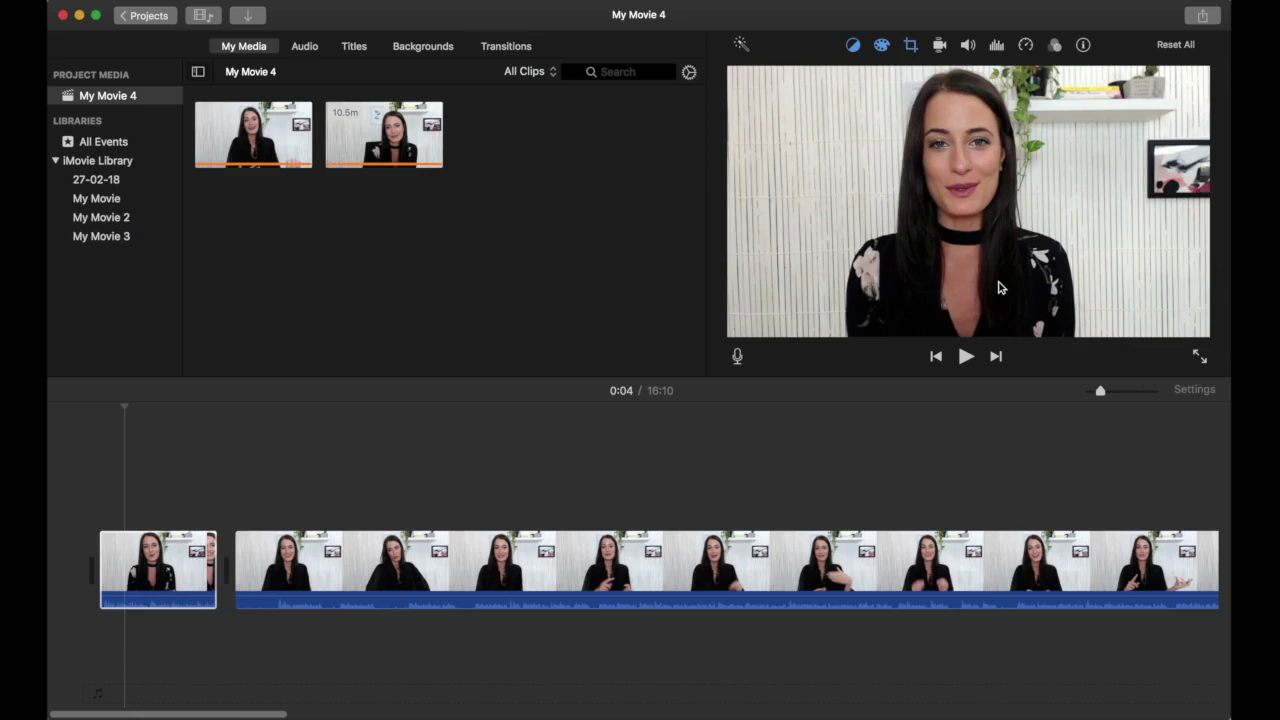
click(940, 47)
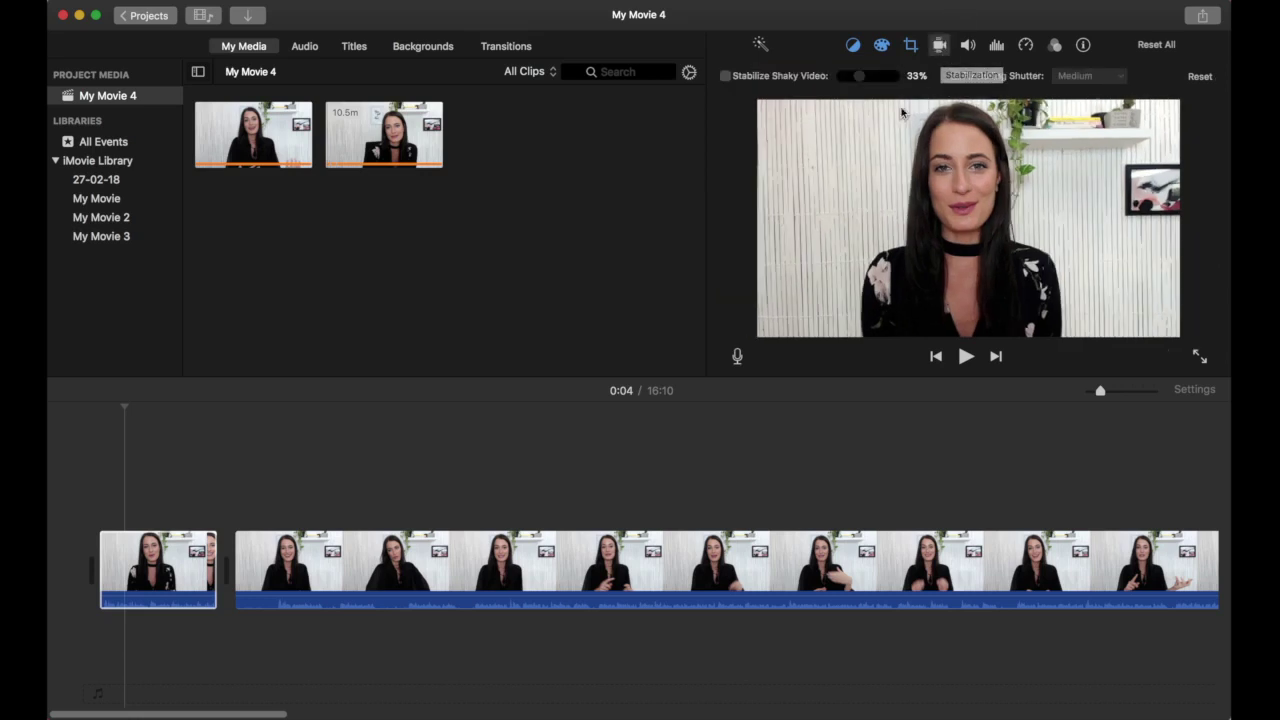
click(723, 76)
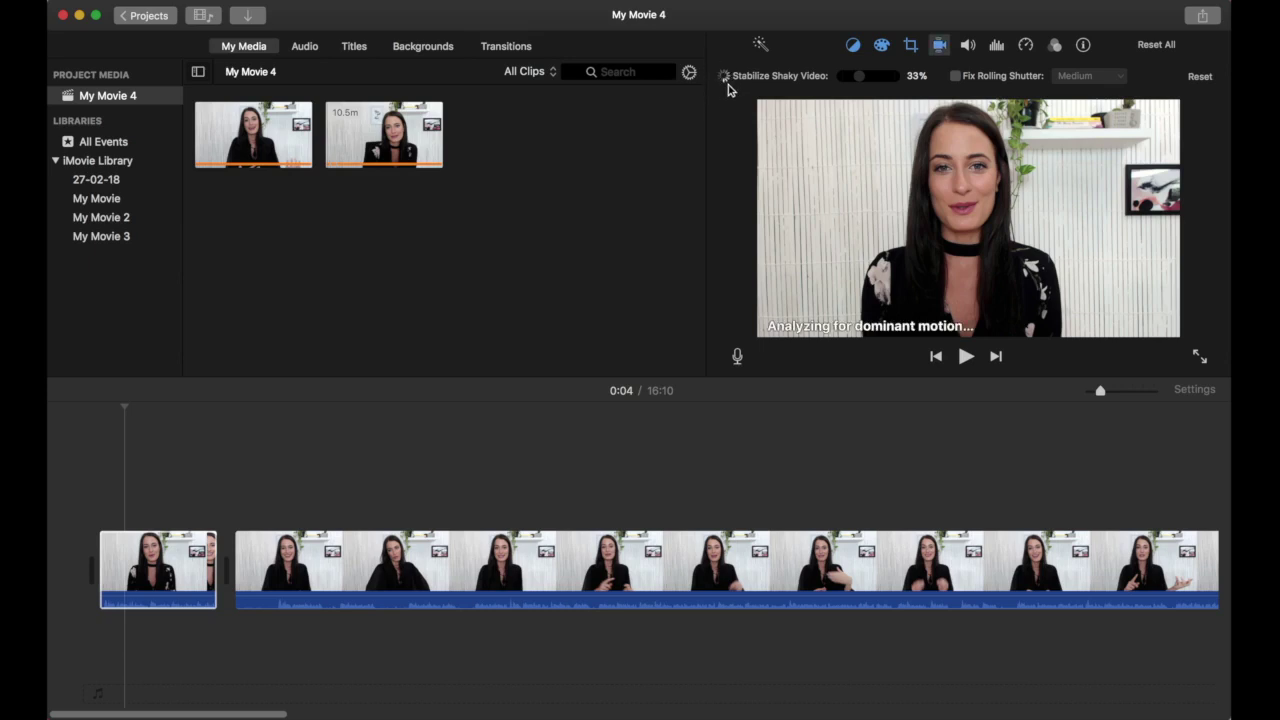
Step: Slightly adjust the audio level of the second clip using its volume line in the timeline
click(996, 45)
click(967, 45)
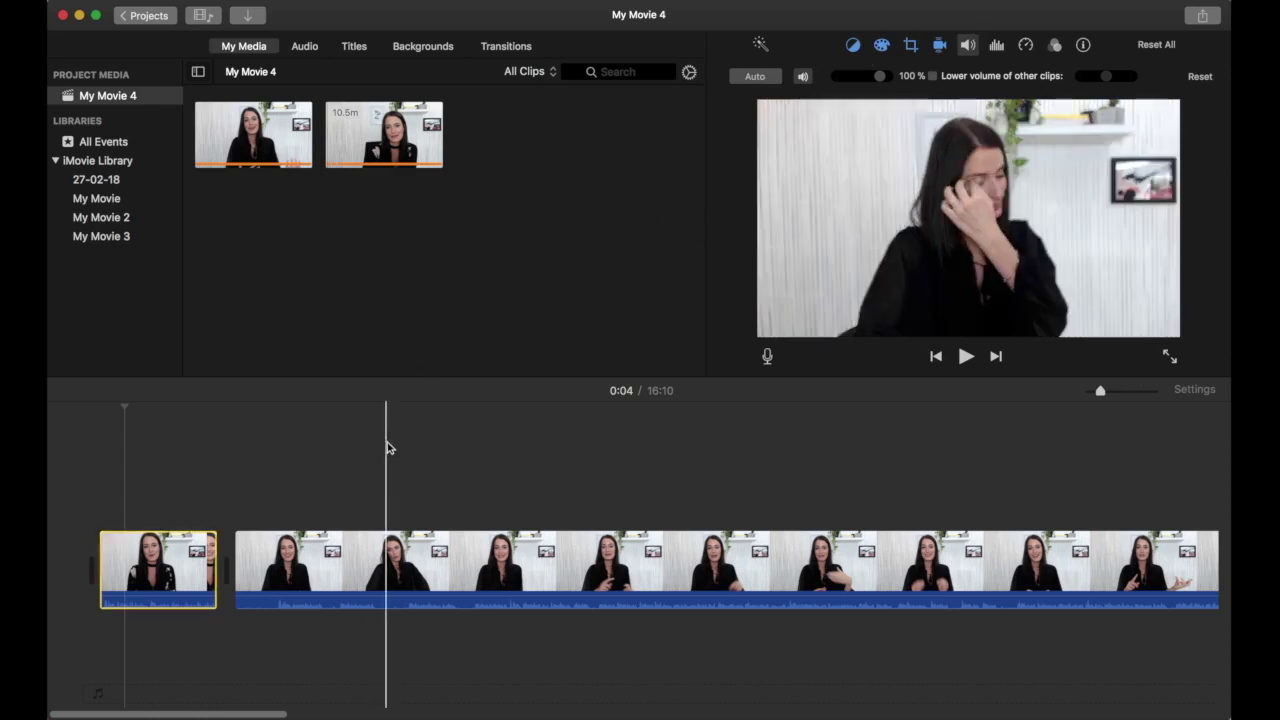
scroll(389, 449, up, 2)
scroll(257, 500, up, 3)
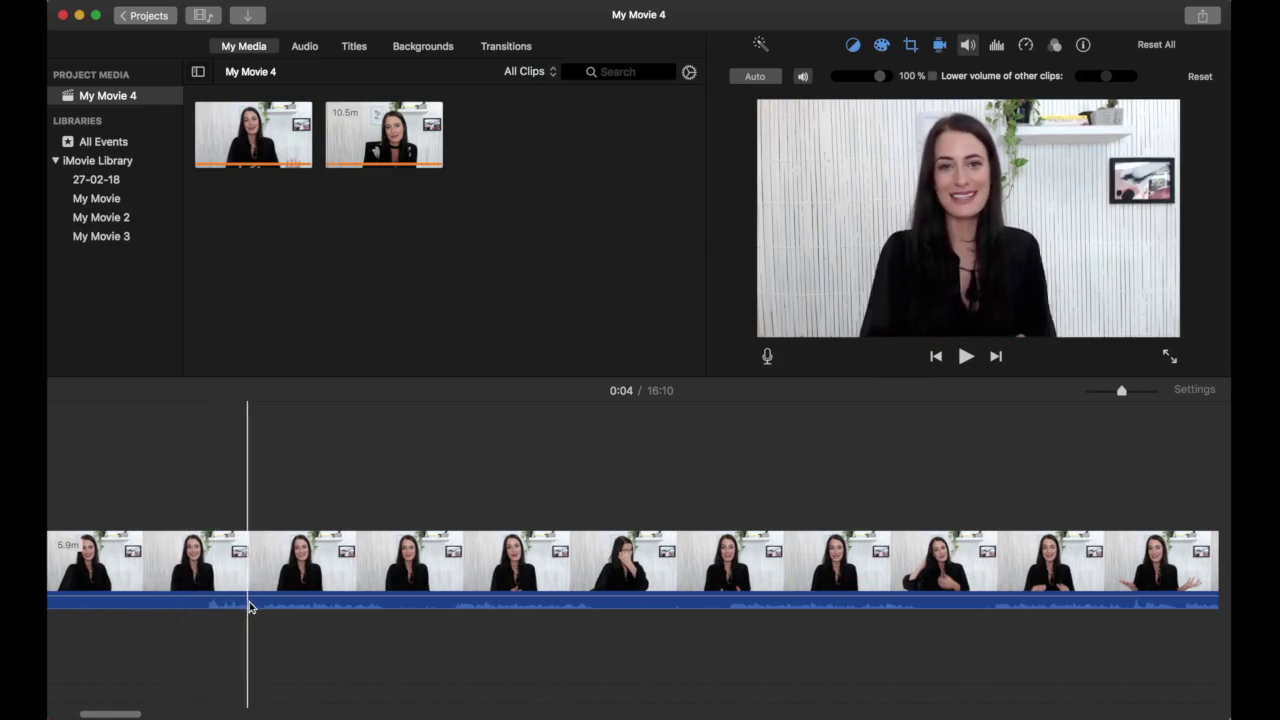
scroll(265, 606, up, 2)
scroll(266, 606, left, 3)
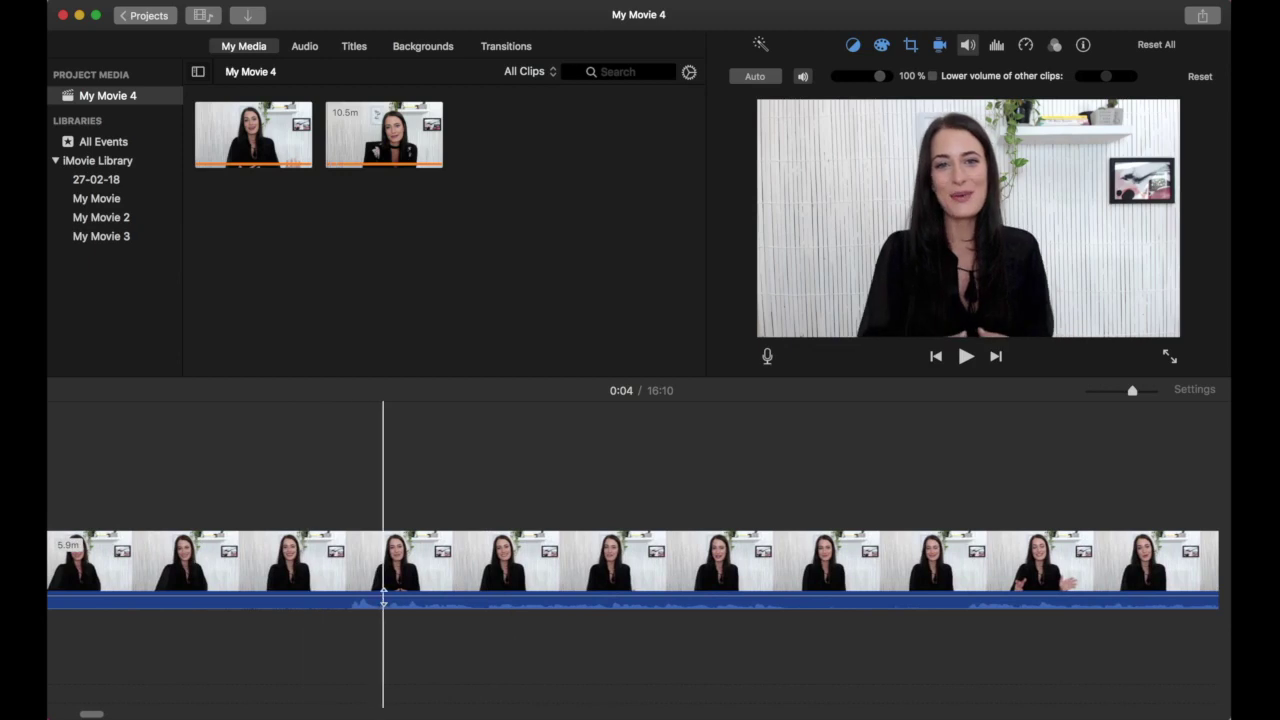
drag(383, 598, 385, 601)
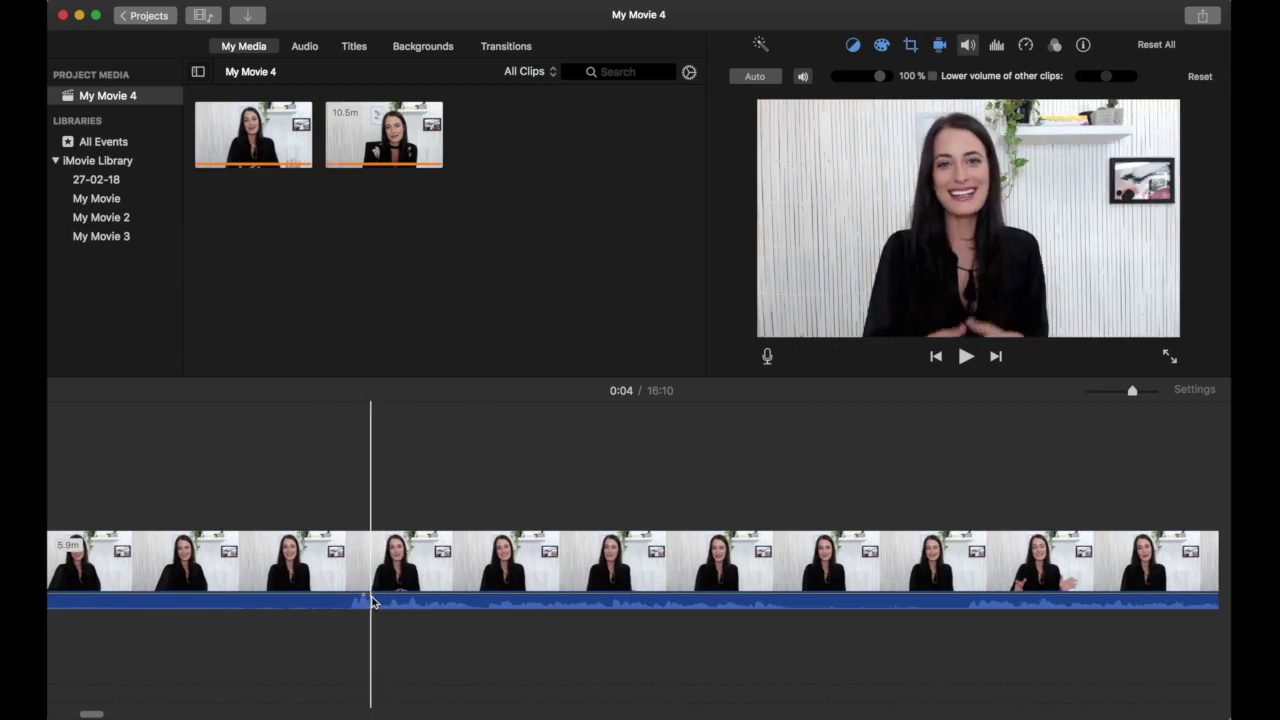
drag(380, 594, 381, 598)
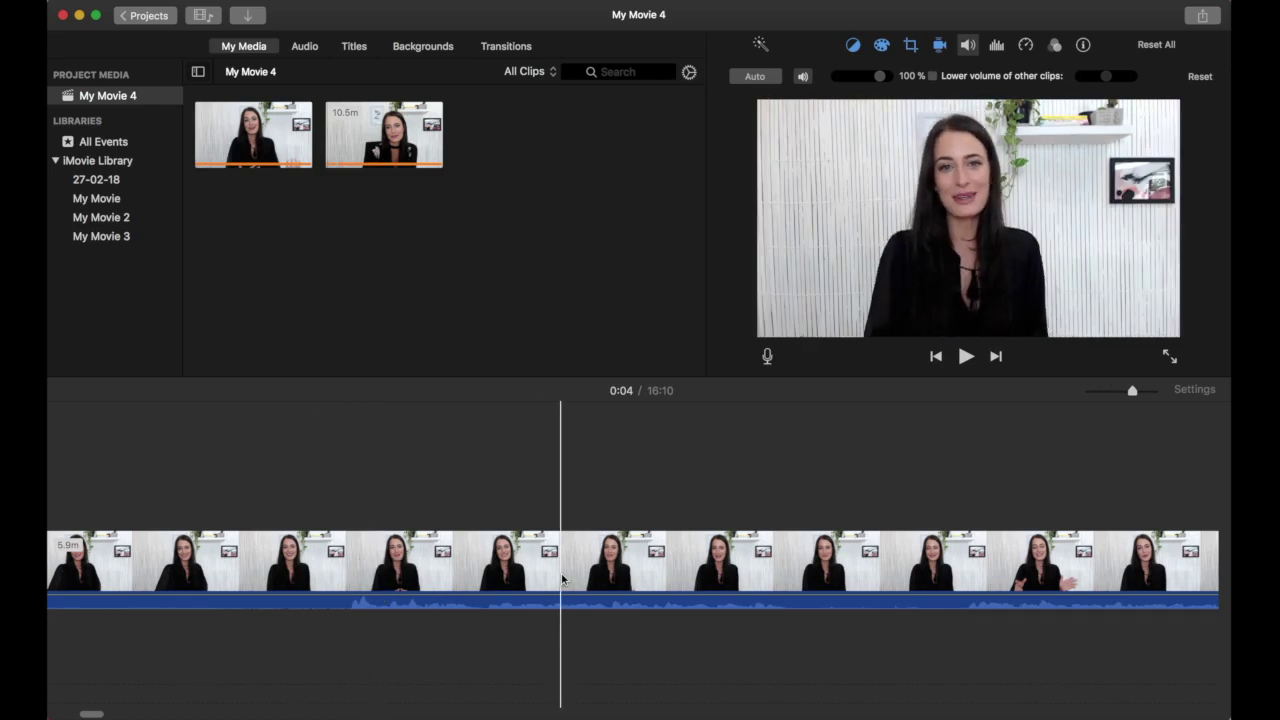
Step: Turn on Reduce background noise at 50% for the first clip, and open its speed settings
key(super+minus)
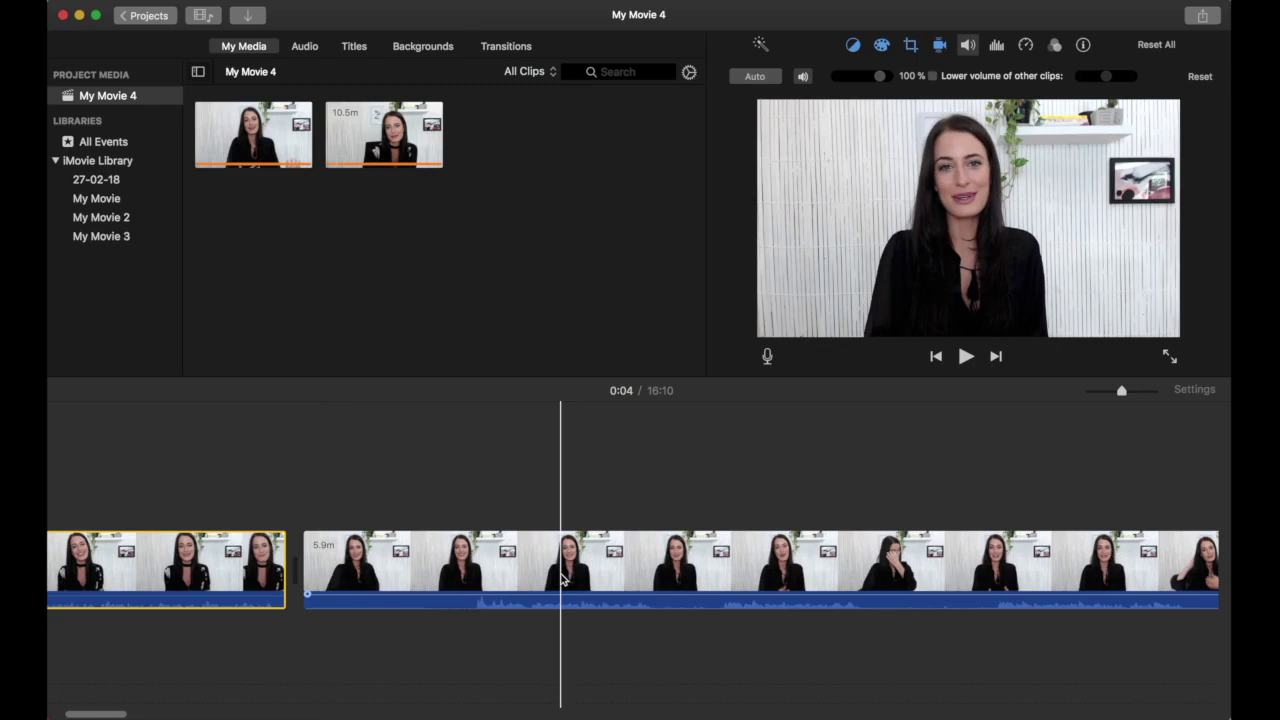
click(999, 52)
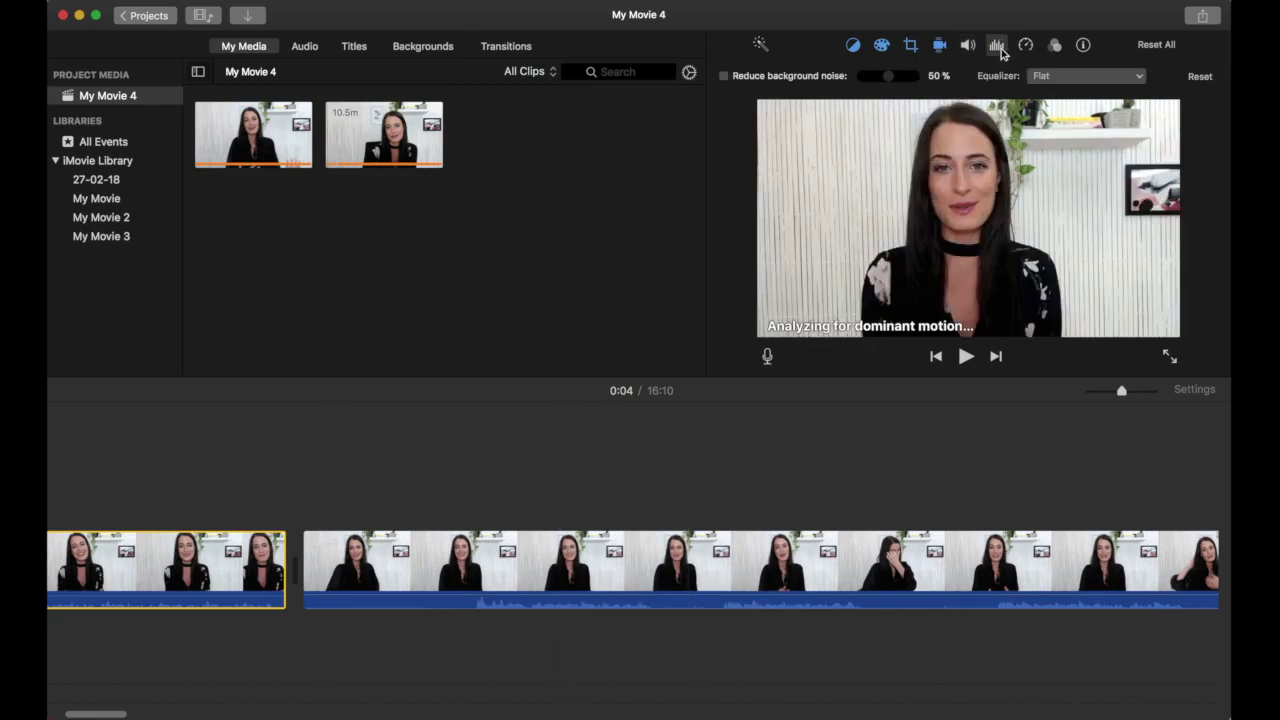
click(724, 76)
click(1026, 46)
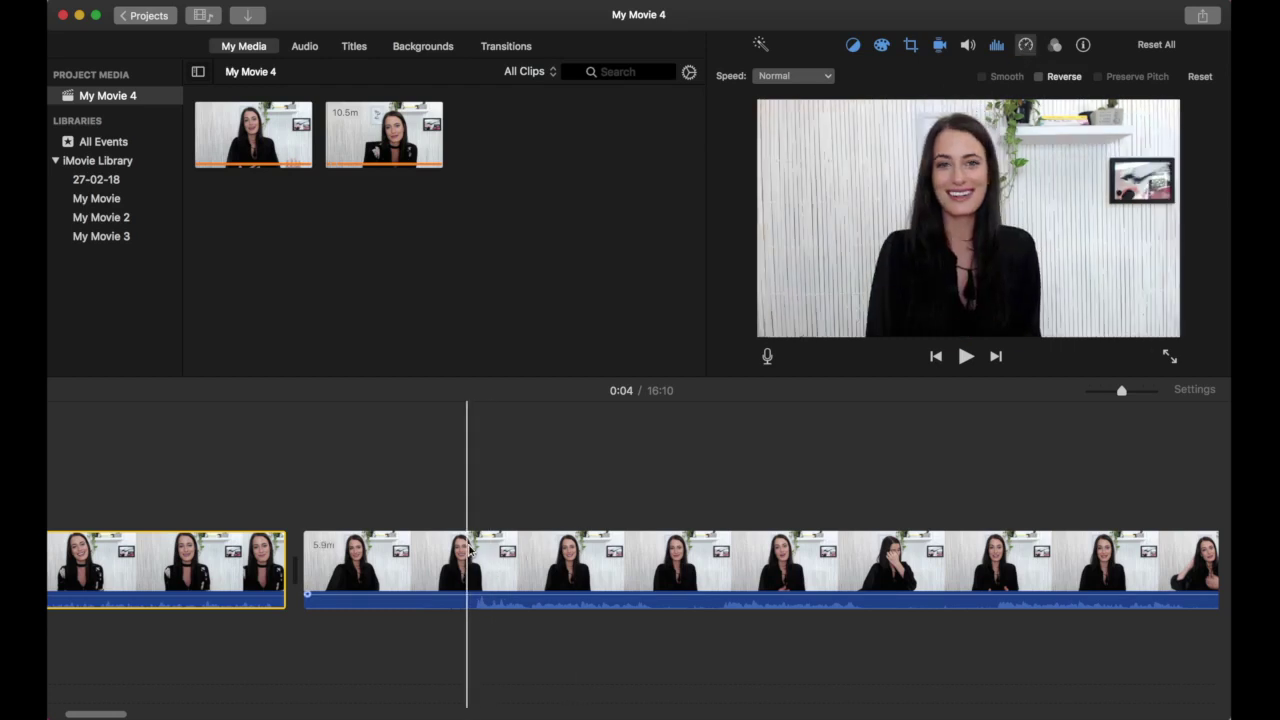
Step: Split the second clip about 7.5 s in, just before the speech begins, and delete the part ahead of the cut
key(super+b)
click(435, 570)
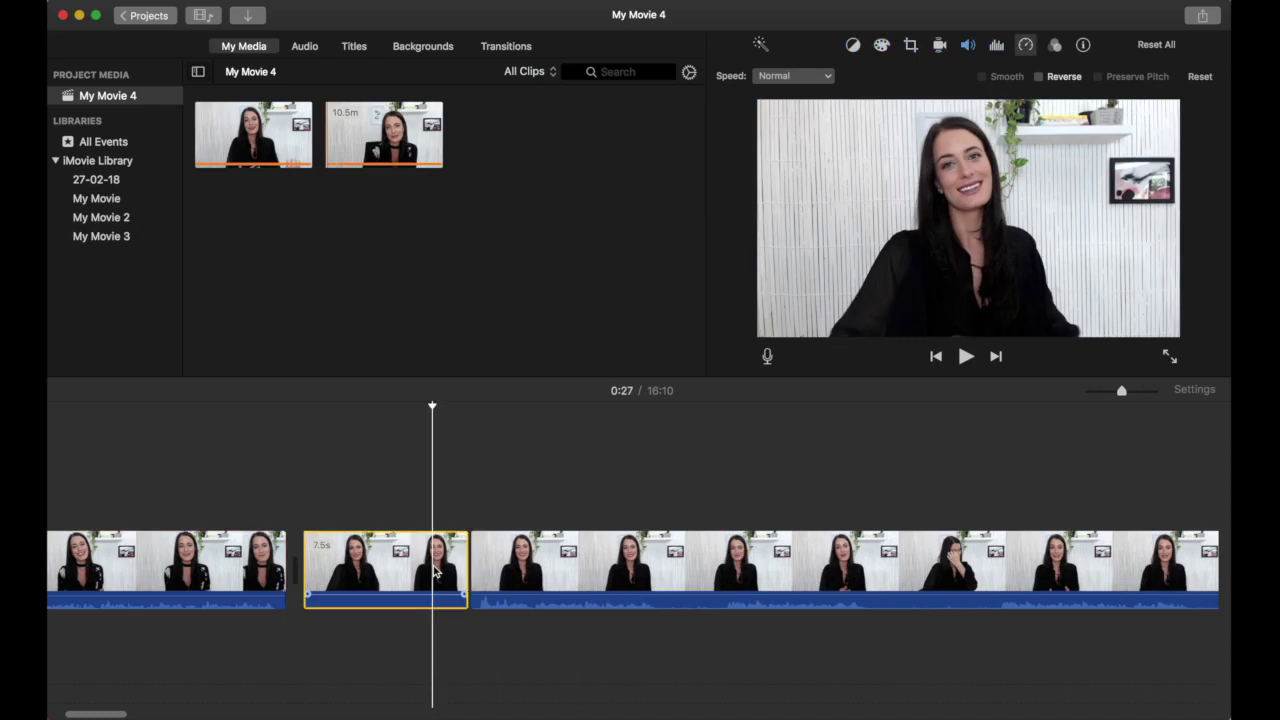
key(Delete)
Step: Set the speed of the second clip to Fast at 2x and play its opening seconds
click(390, 562)
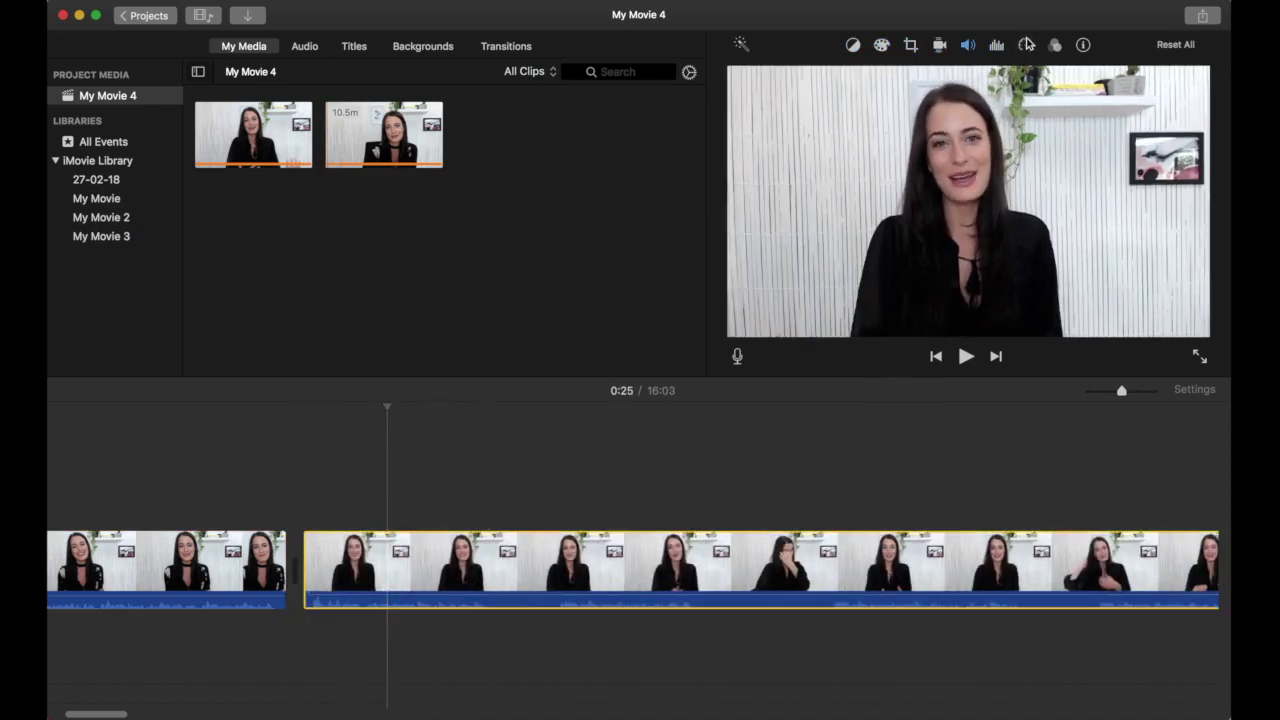
click(1026, 44)
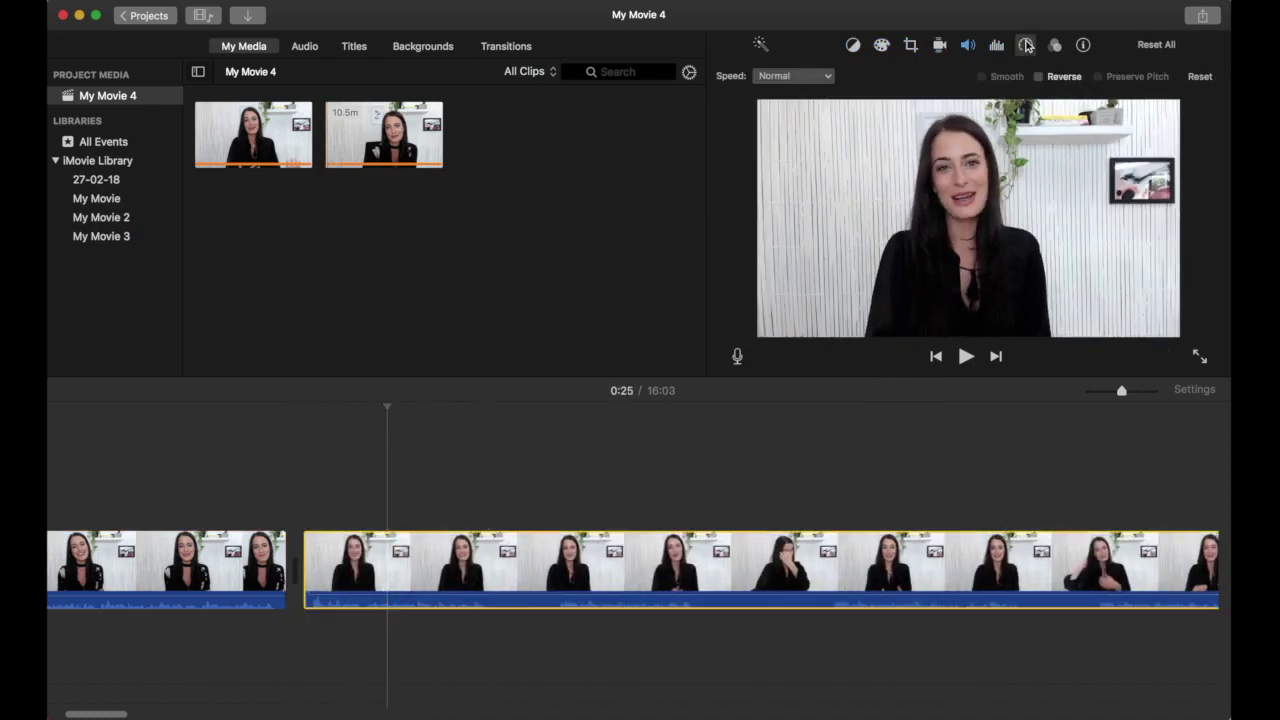
click(816, 78)
click(815, 121)
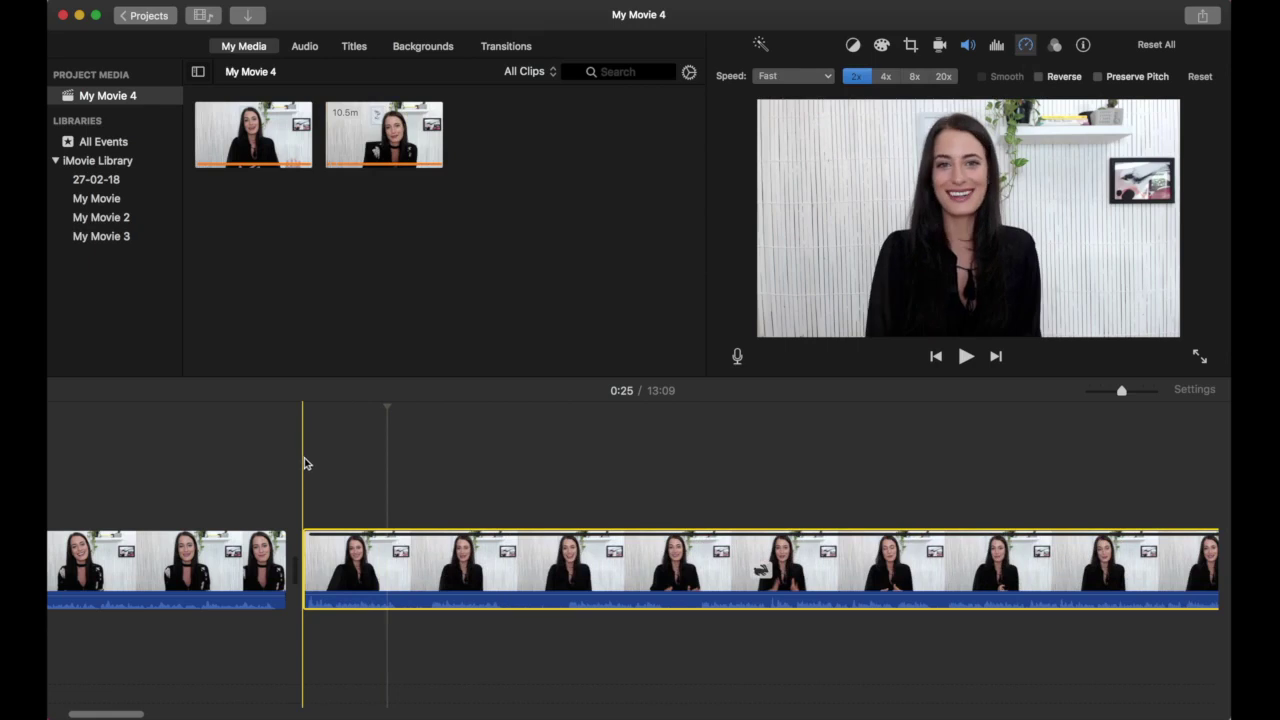
key(space)
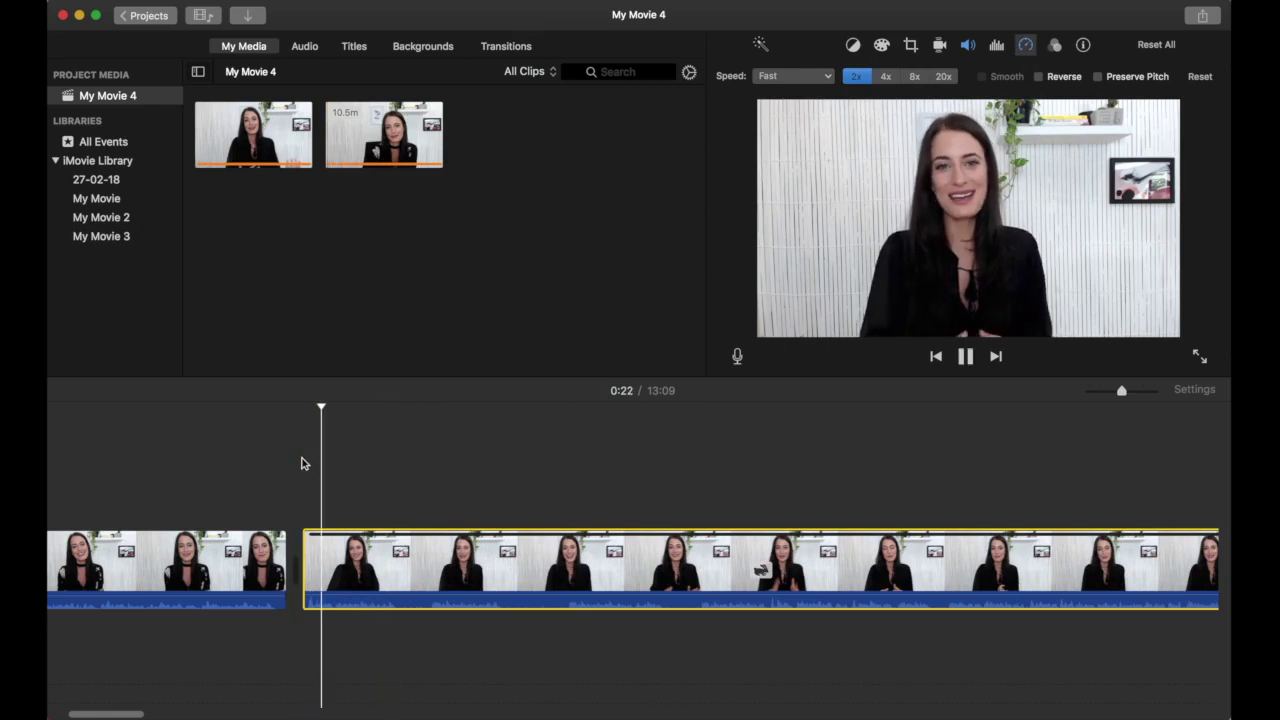
key(space)
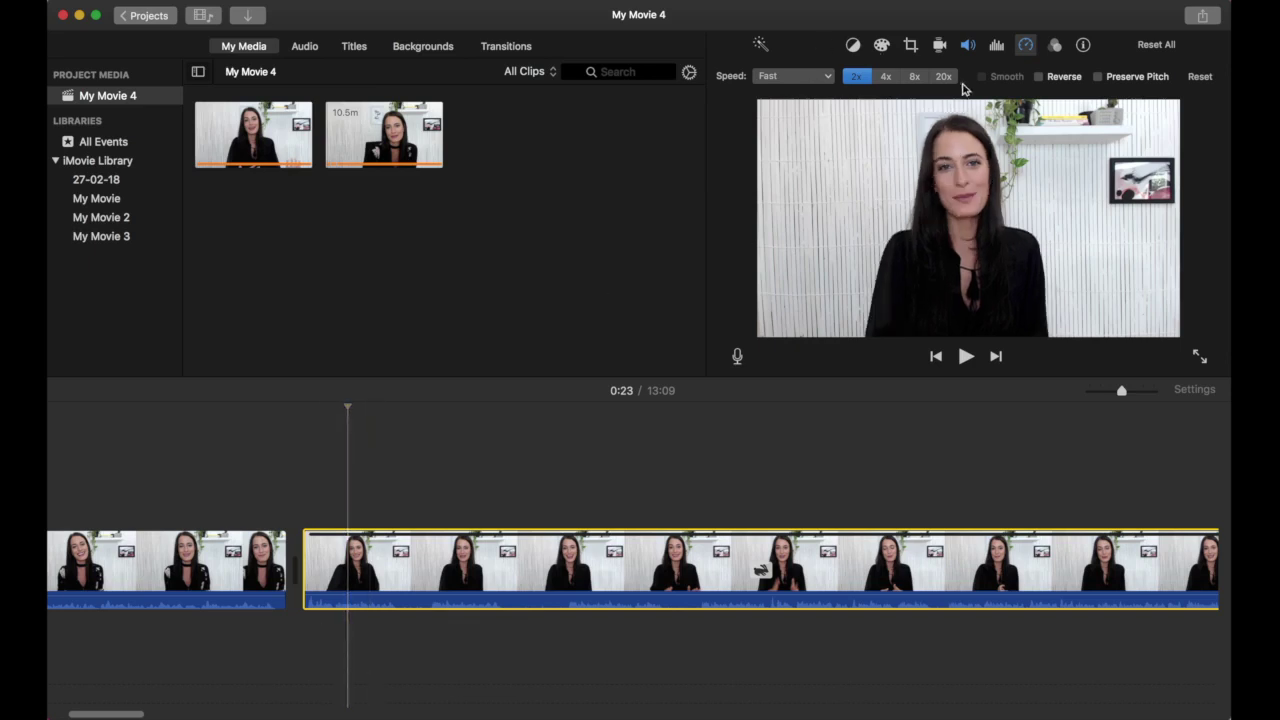
Step: Examine the audio effects available for the second clip and view its clip information
click(1056, 48)
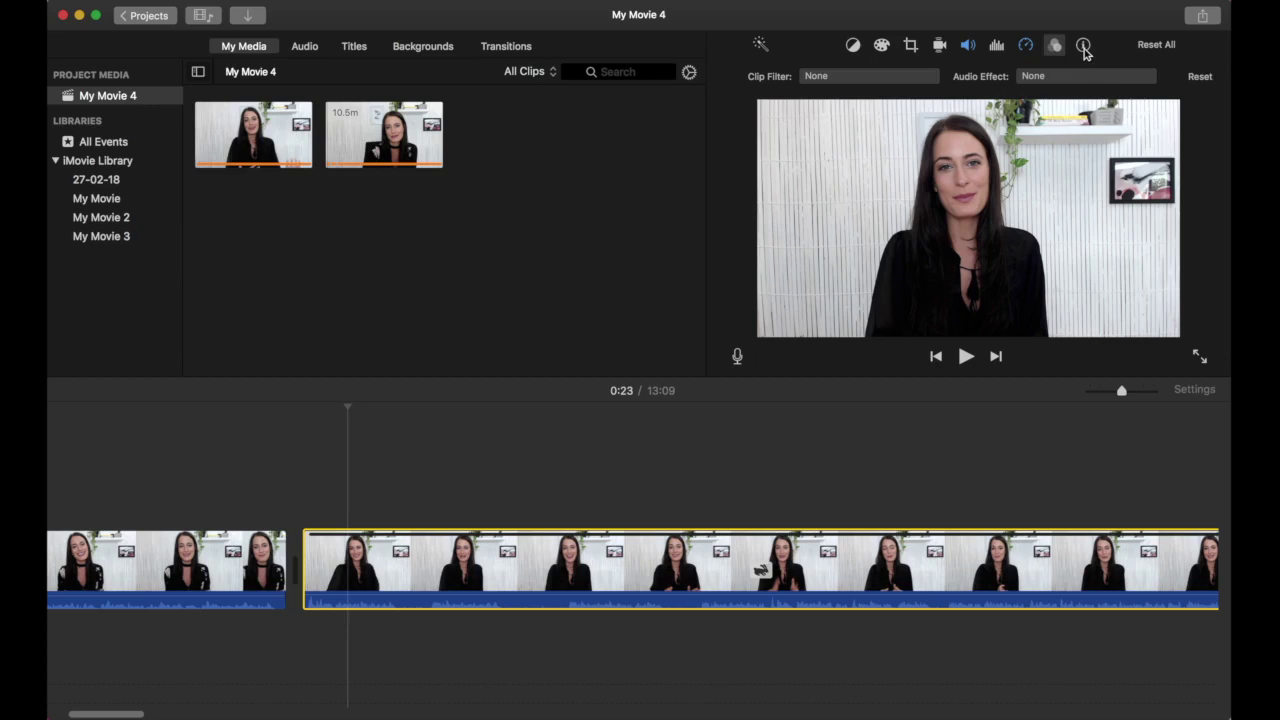
click(1063, 84)
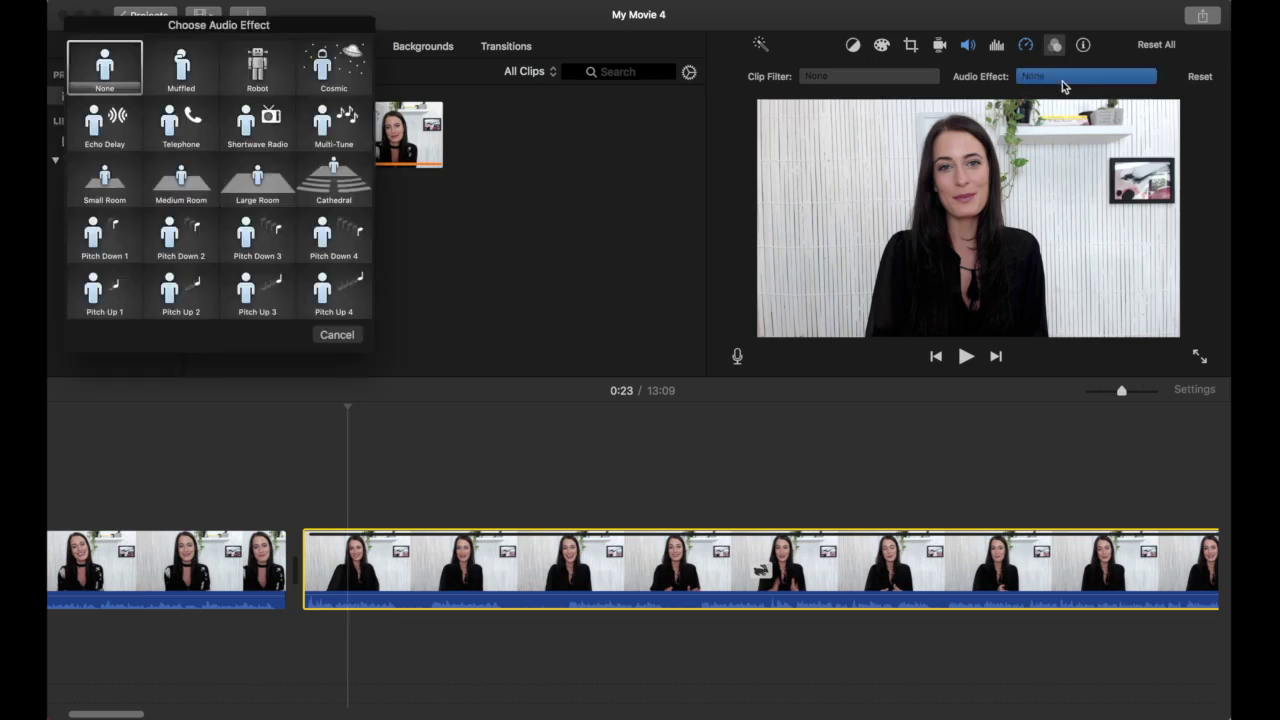
click(344, 338)
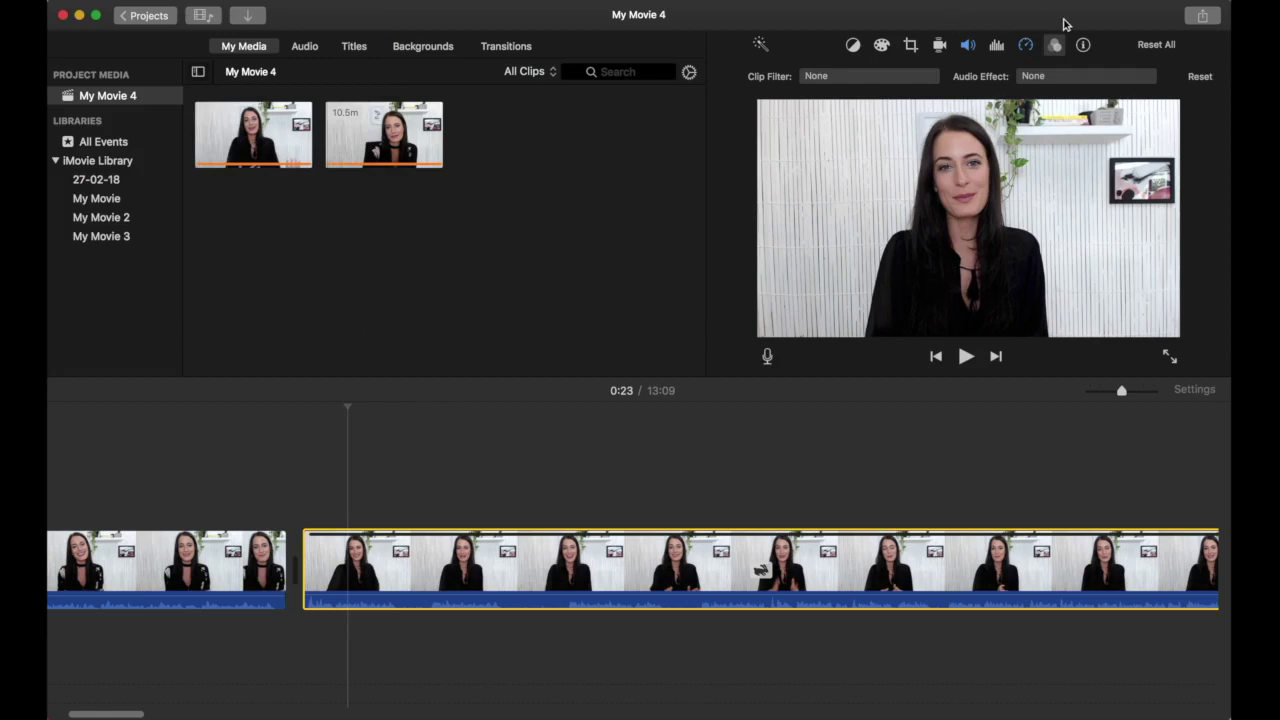
click(1083, 46)
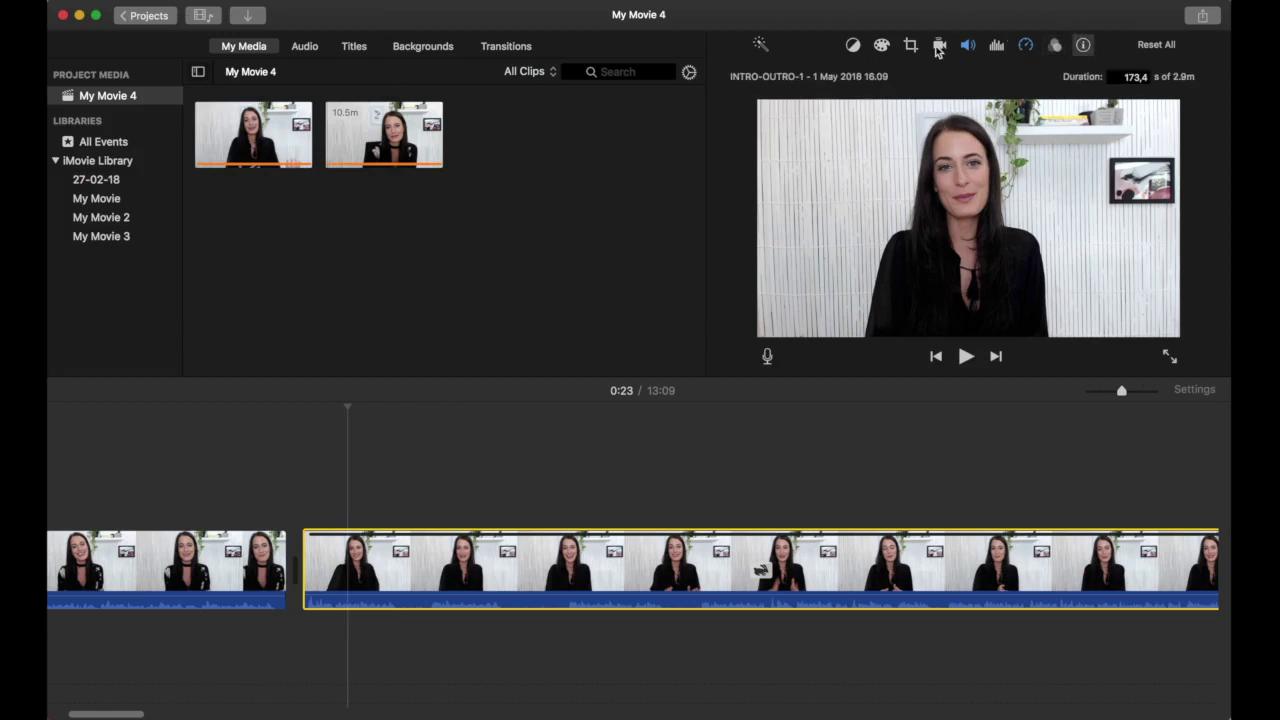
click(764, 47)
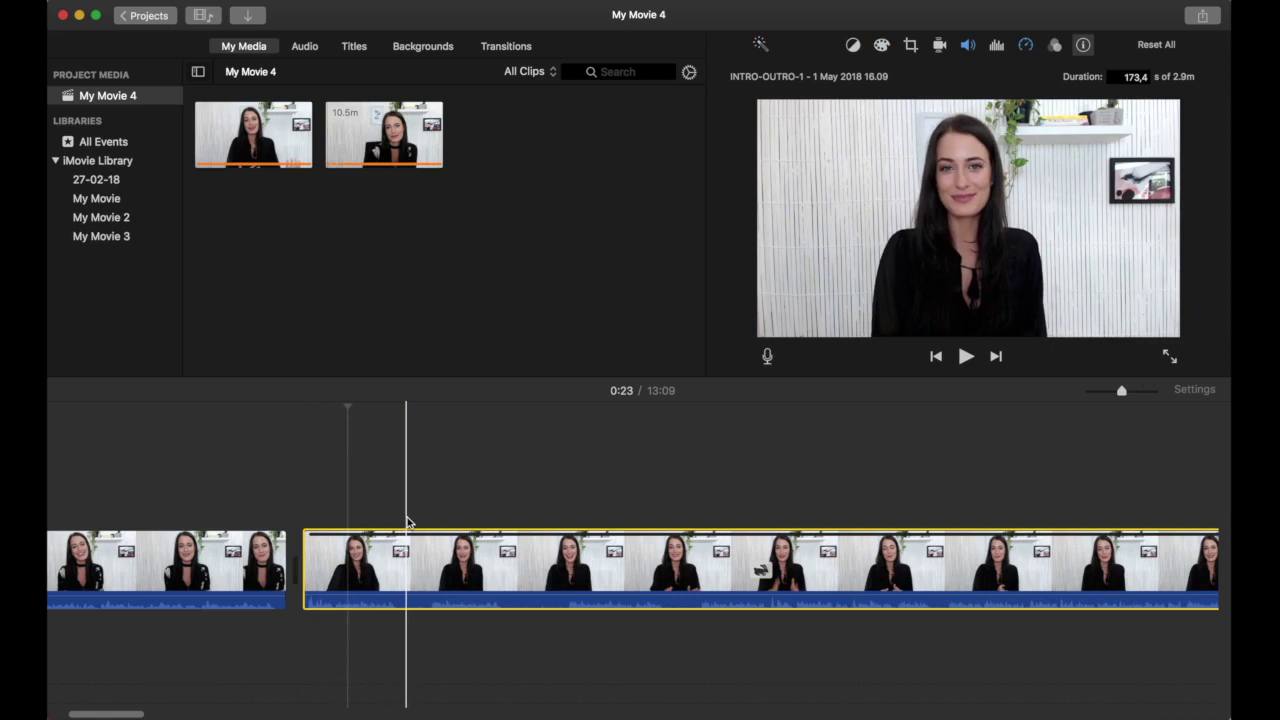
Step: Switch to Finder, search This Mac for "buddha" and select the second Buddha MP3 file
scroll(406, 521, left, 6)
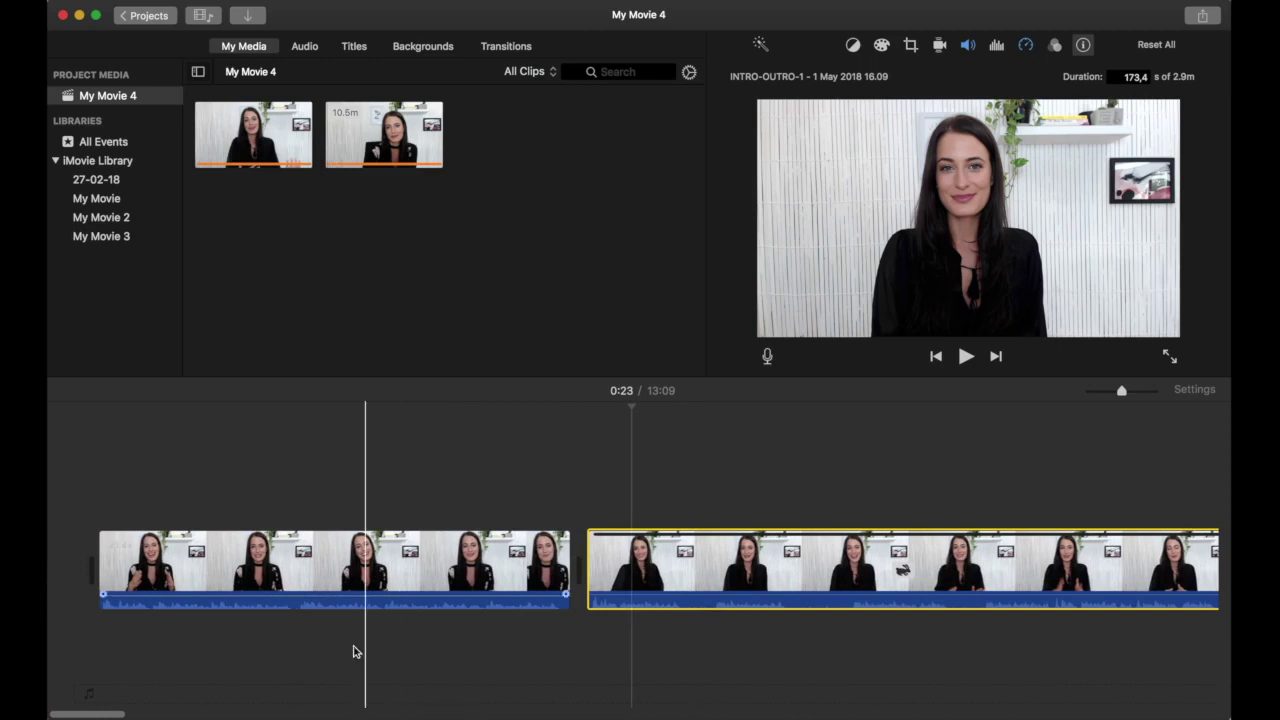
click(316, 704)
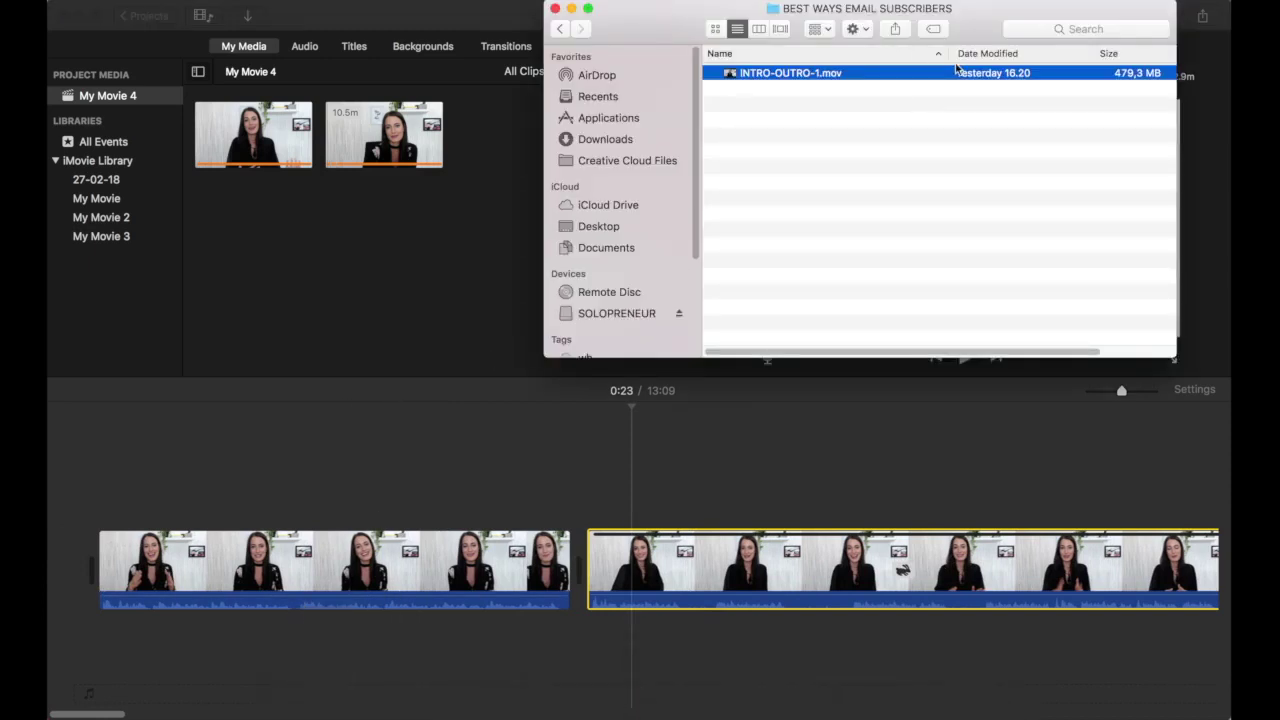
click(1061, 36)
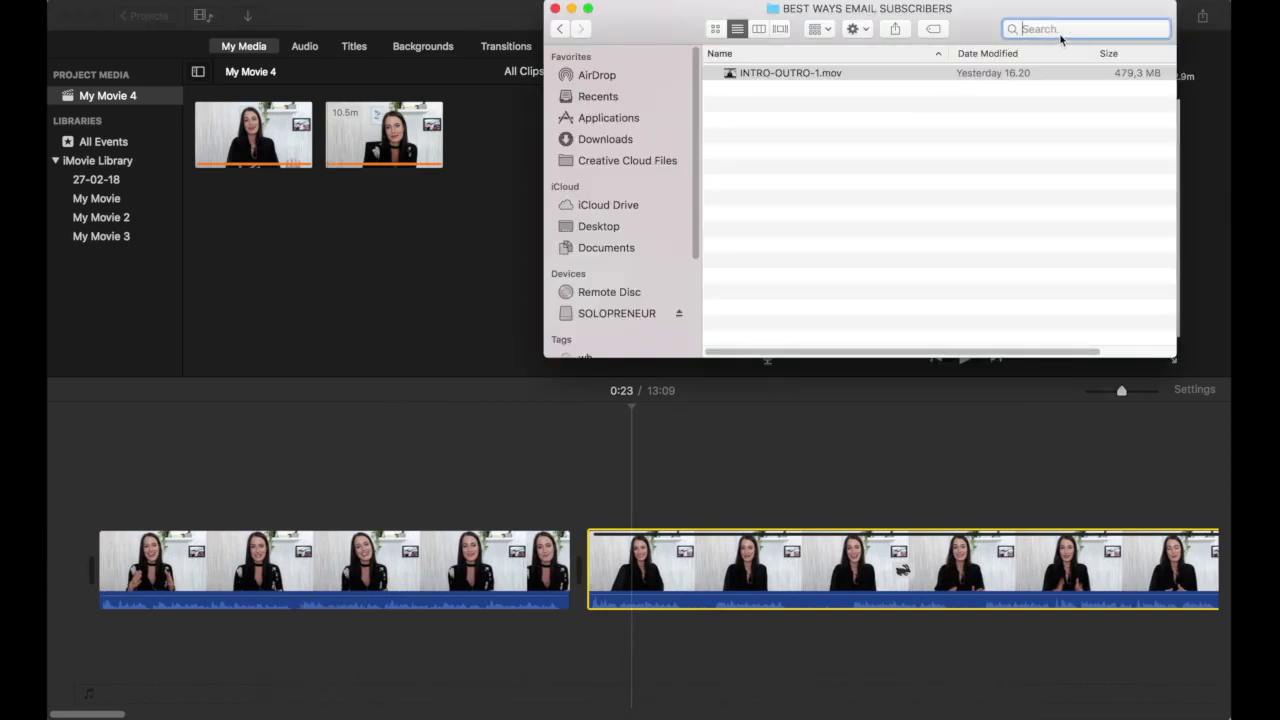
text(buddha)
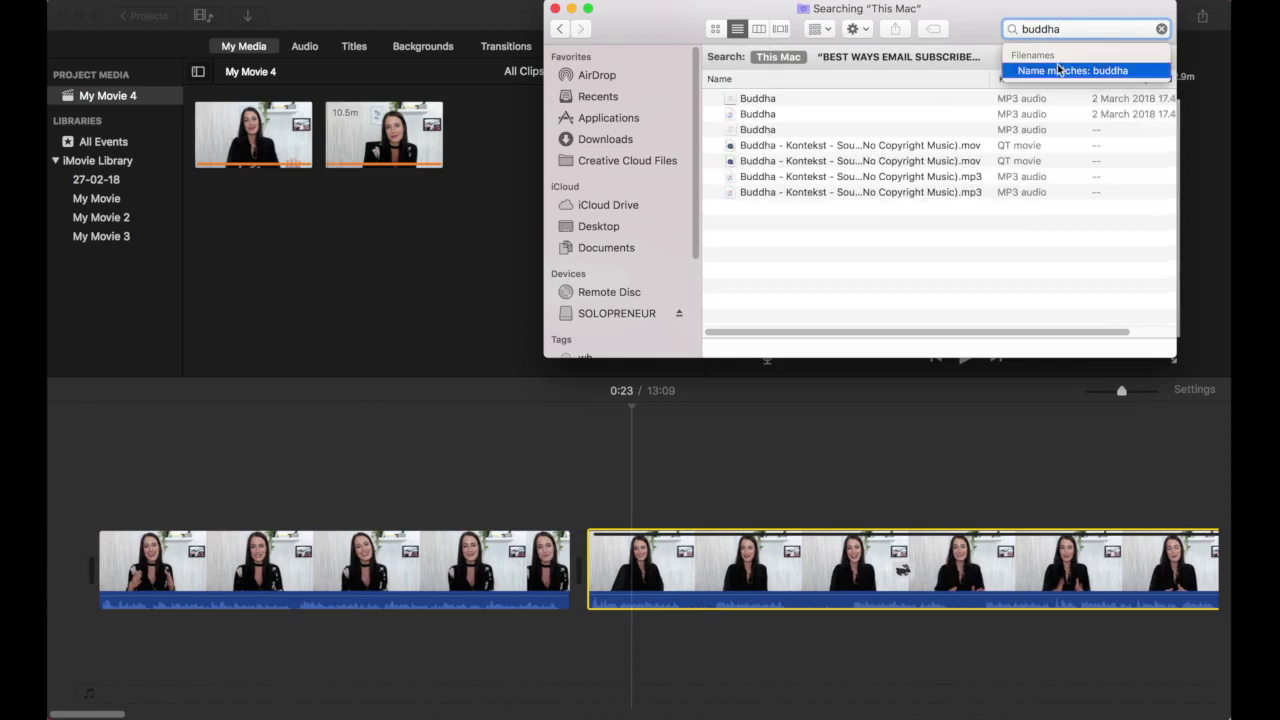
click(807, 116)
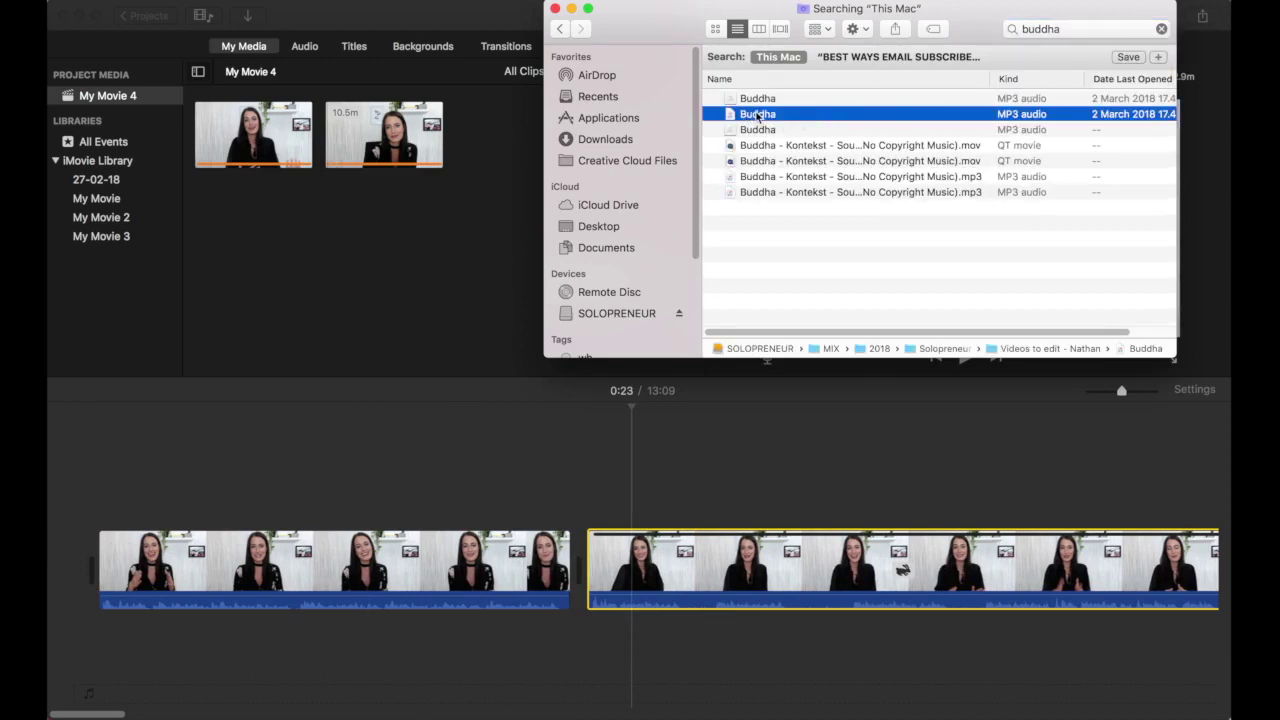
Step: Add the Buddha MP3 to the timeline as music beneath the video, starting at the beginning of the movie
drag(757, 117, 434, 397)
drag(250, 524, 86, 670)
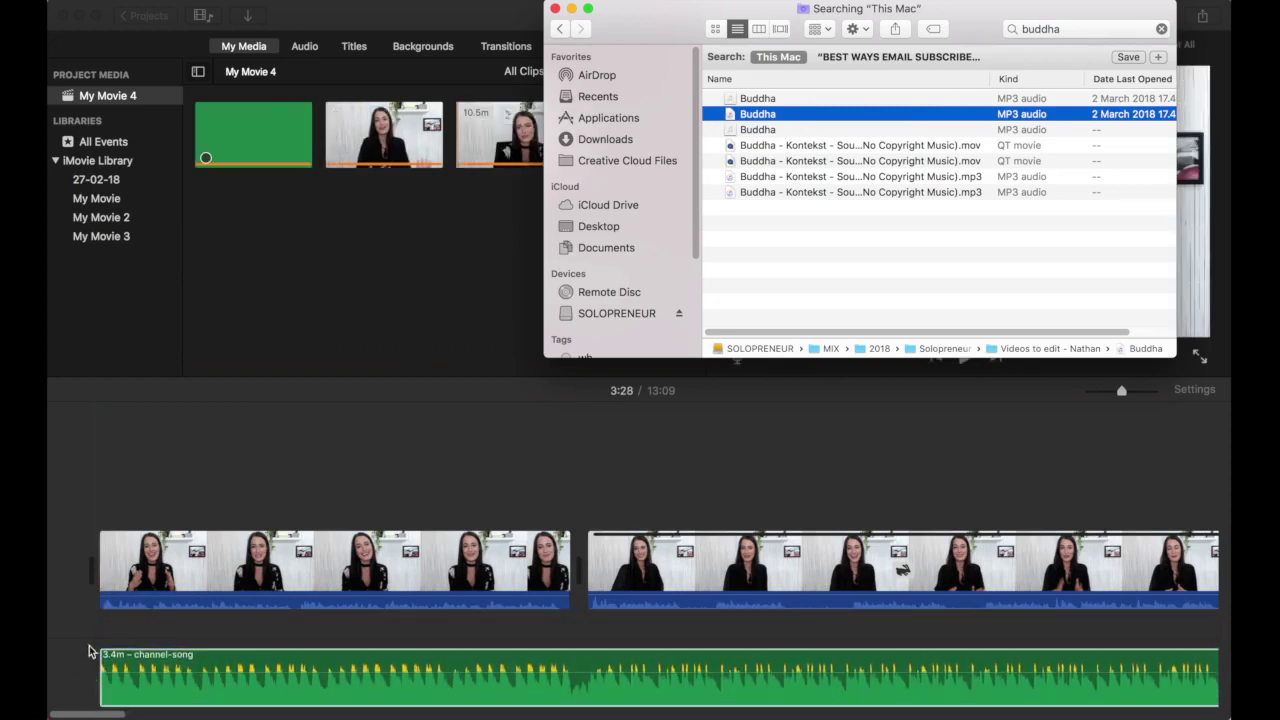
click(94, 462)
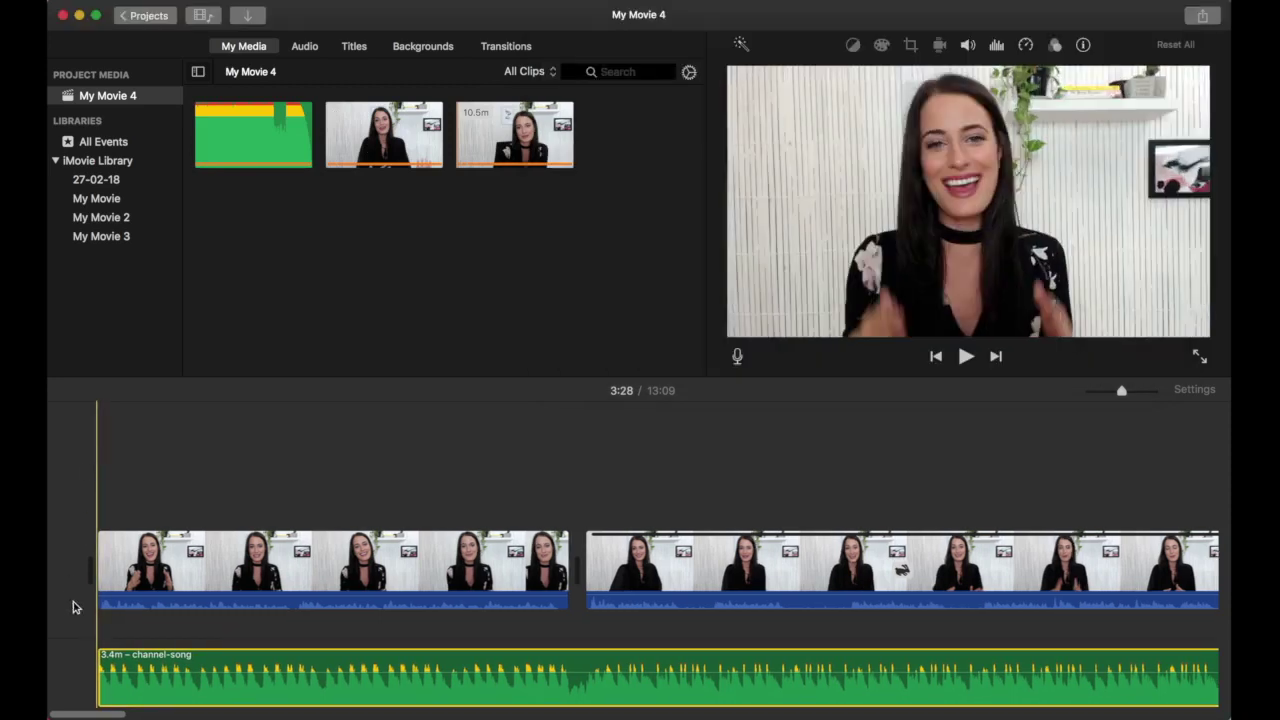
Step: Lower the music track's volume strongly using its volume line and play the movie's opening seconds
click(133, 662)
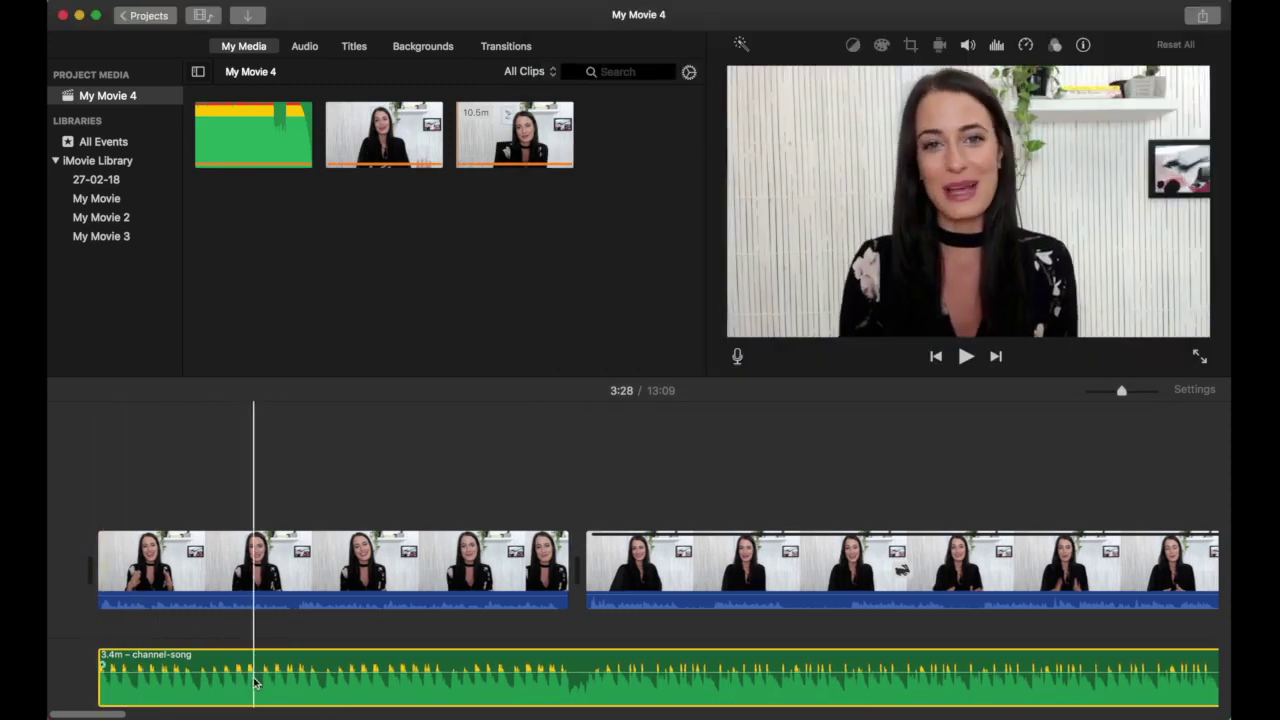
drag(248, 668, 244, 690)
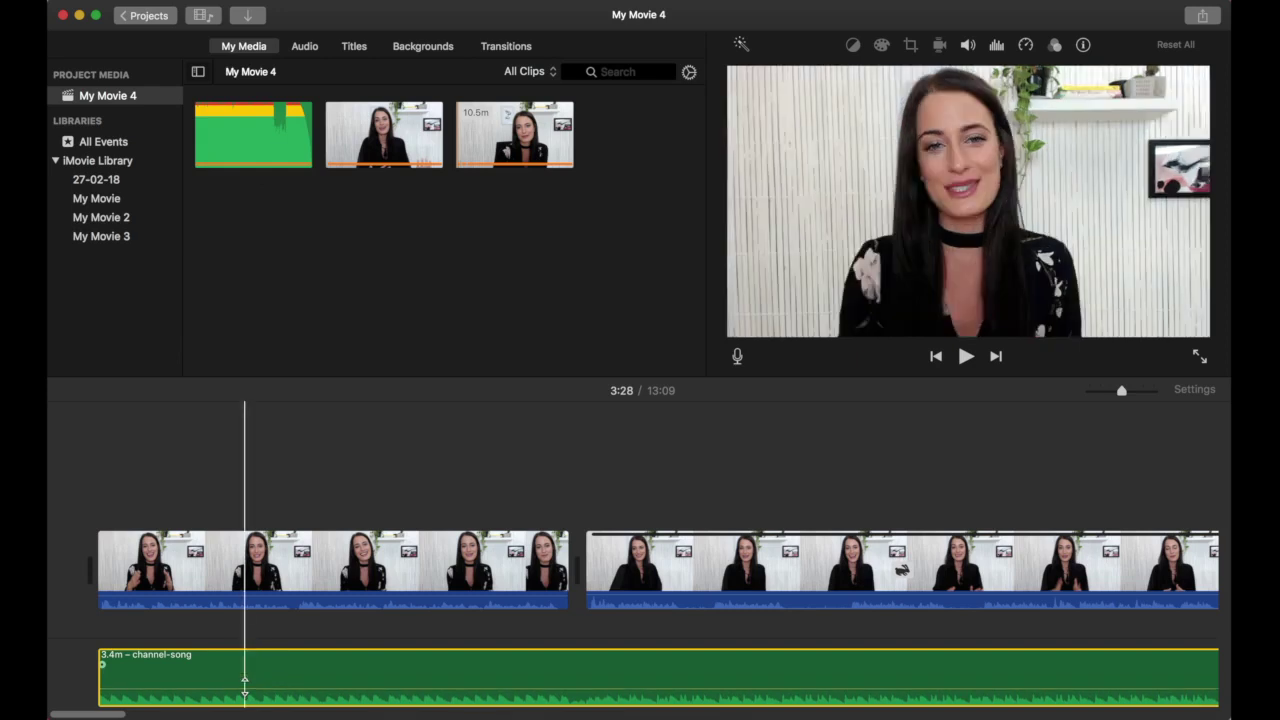
key(space)
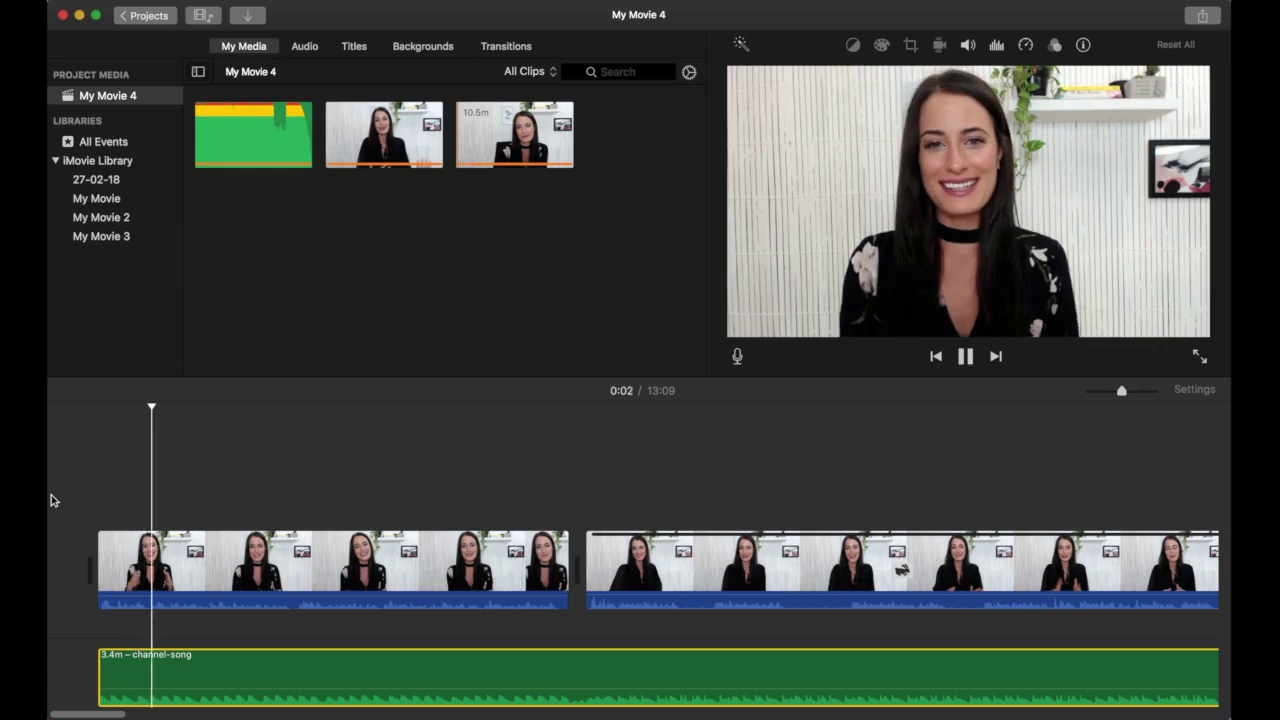
key(space)
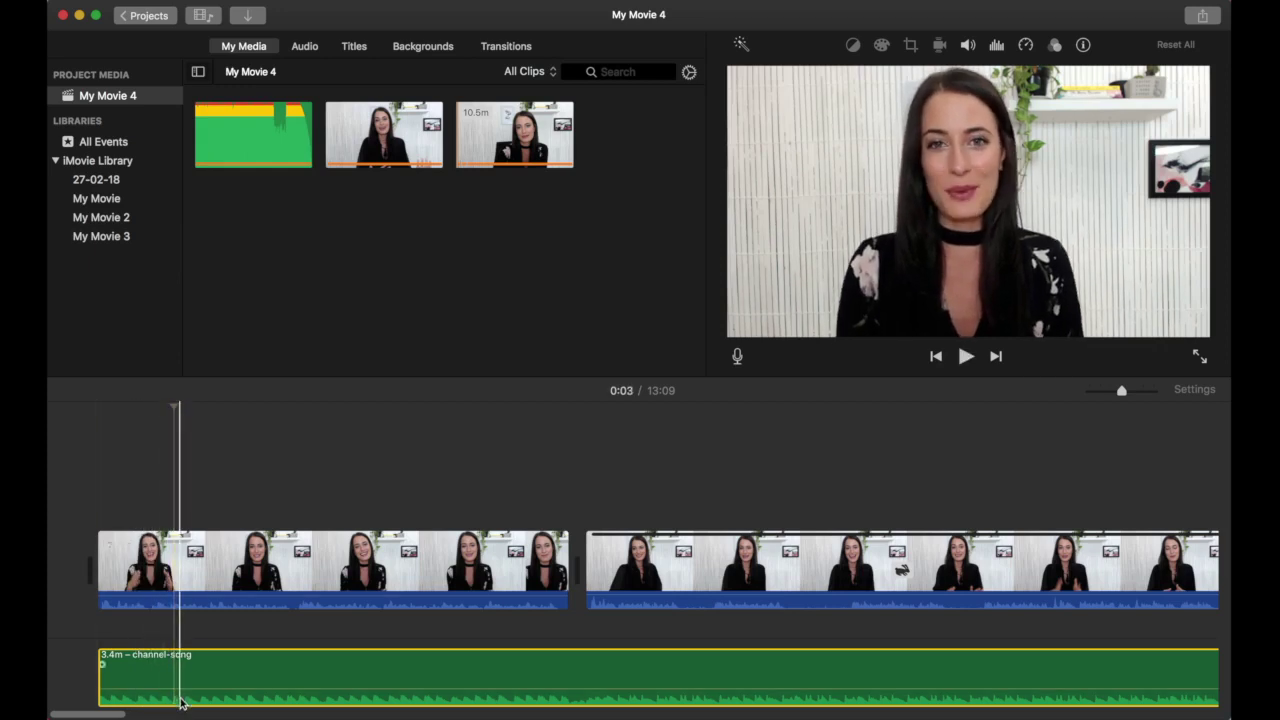
Step: Raise the music volume slightly, fine-tune the first clip's audio level and replay the opening seconds
drag(178, 699, 171, 680)
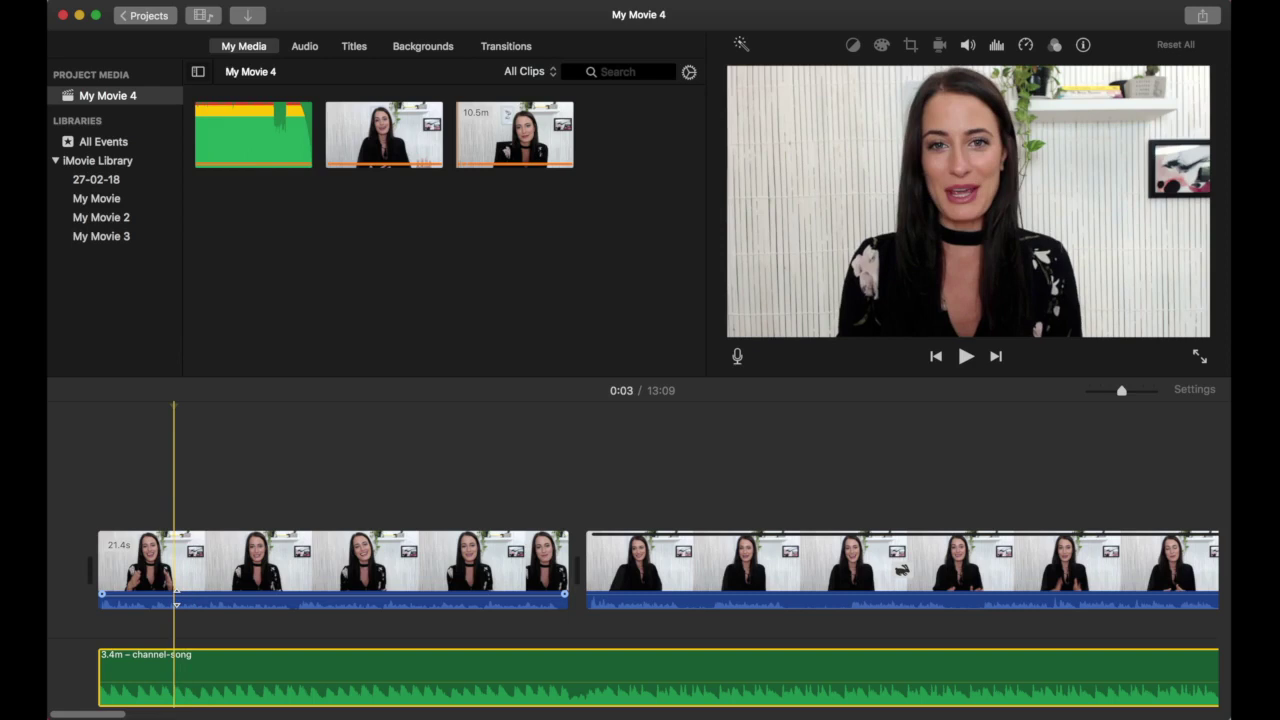
drag(176, 594, 175, 595)
key(space)
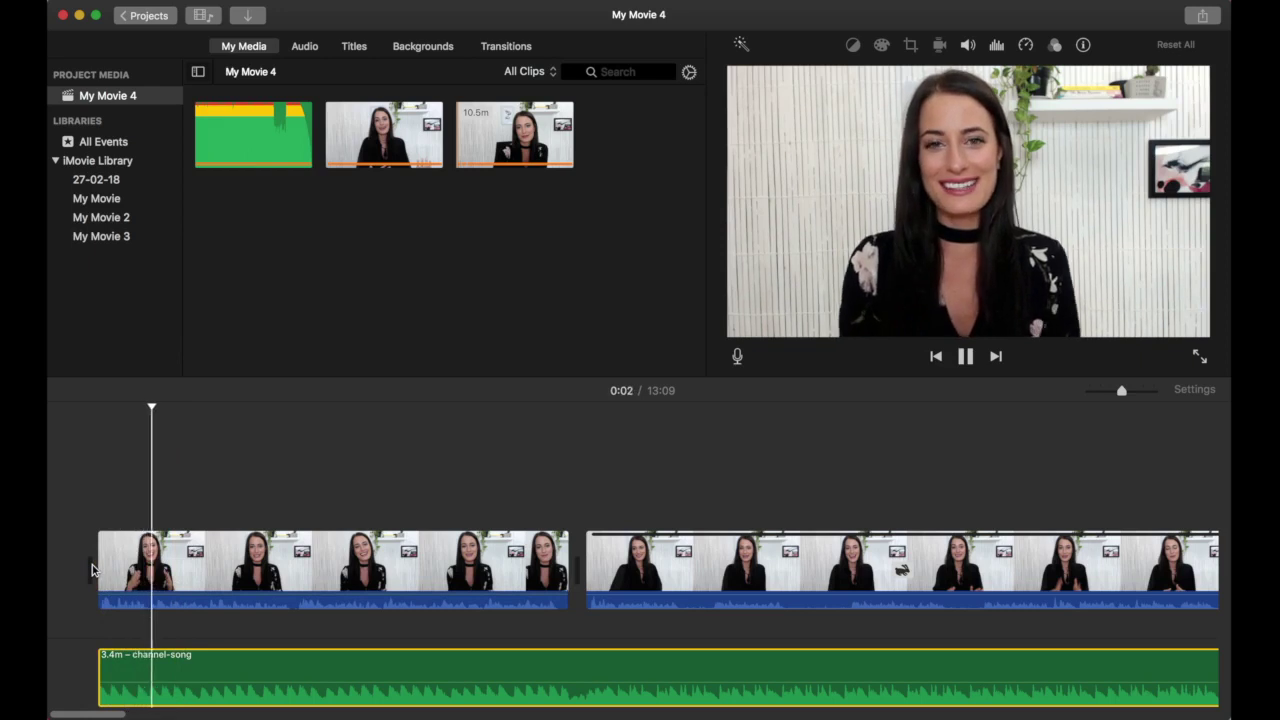
key(space)
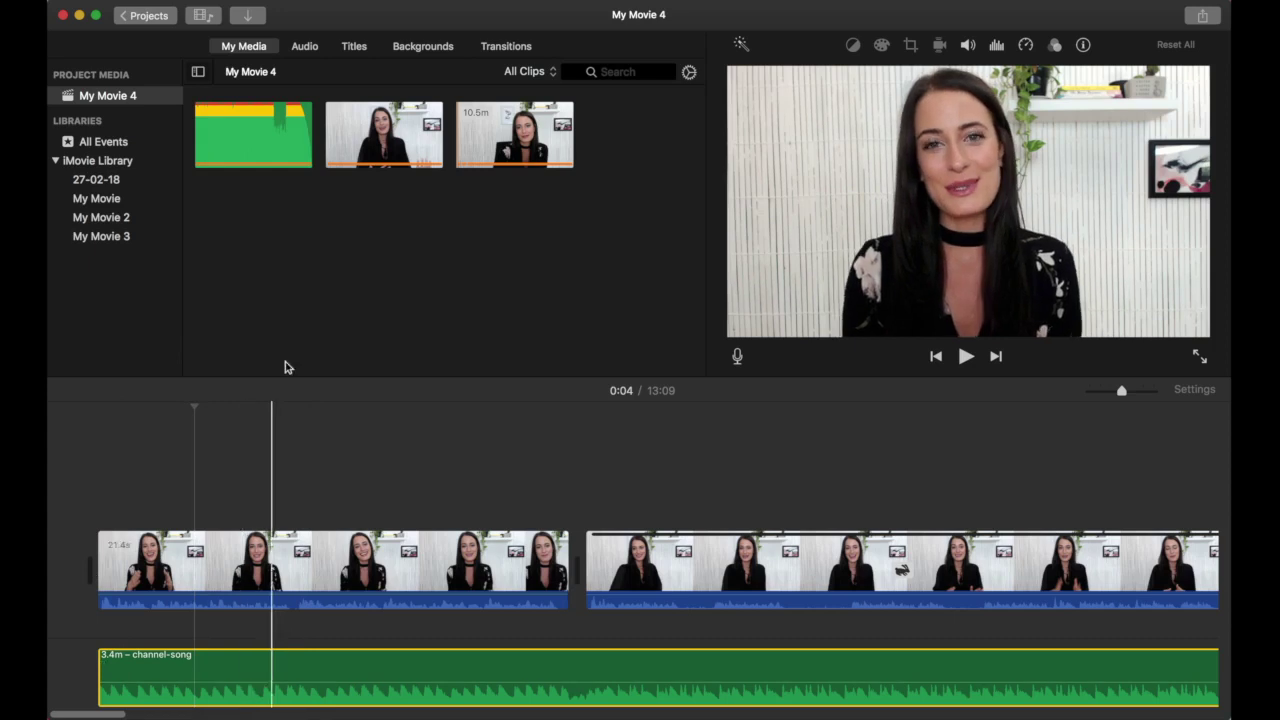
Step: Browse the title styles and place a Pop-up title above the first clip, starting about 6 s in
click(355, 47)
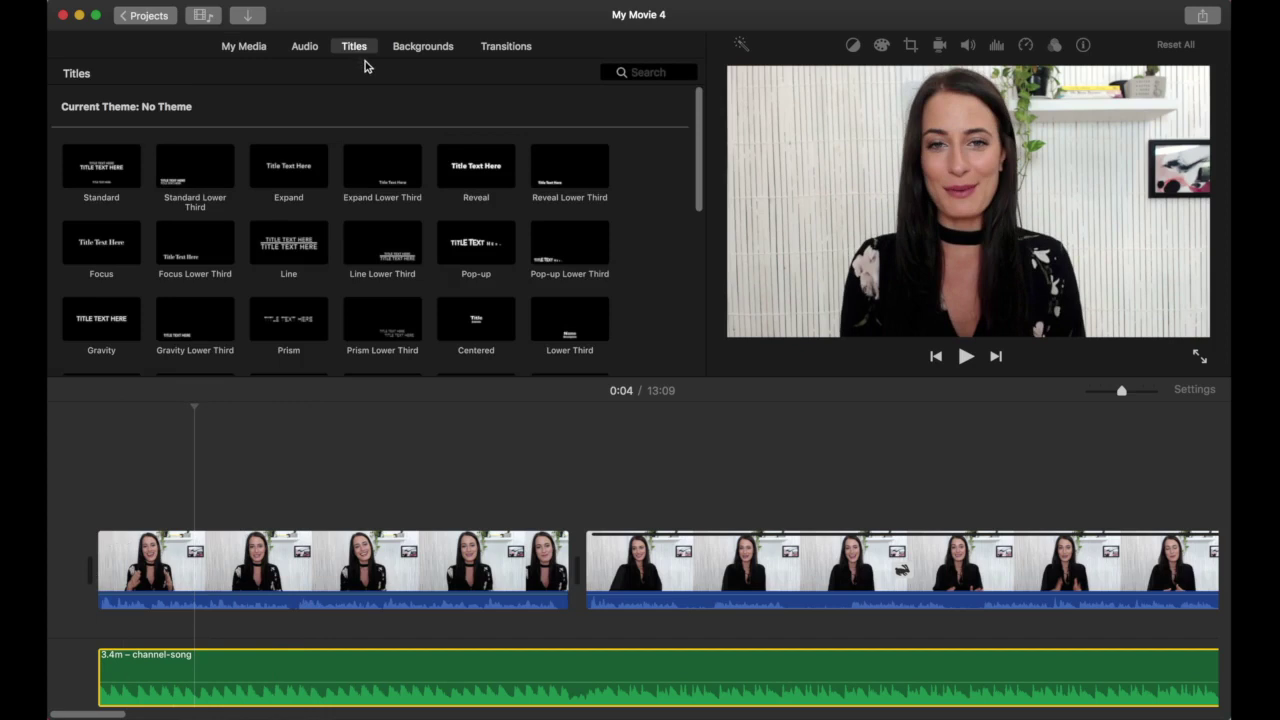
scroll(640, 162, down, 4)
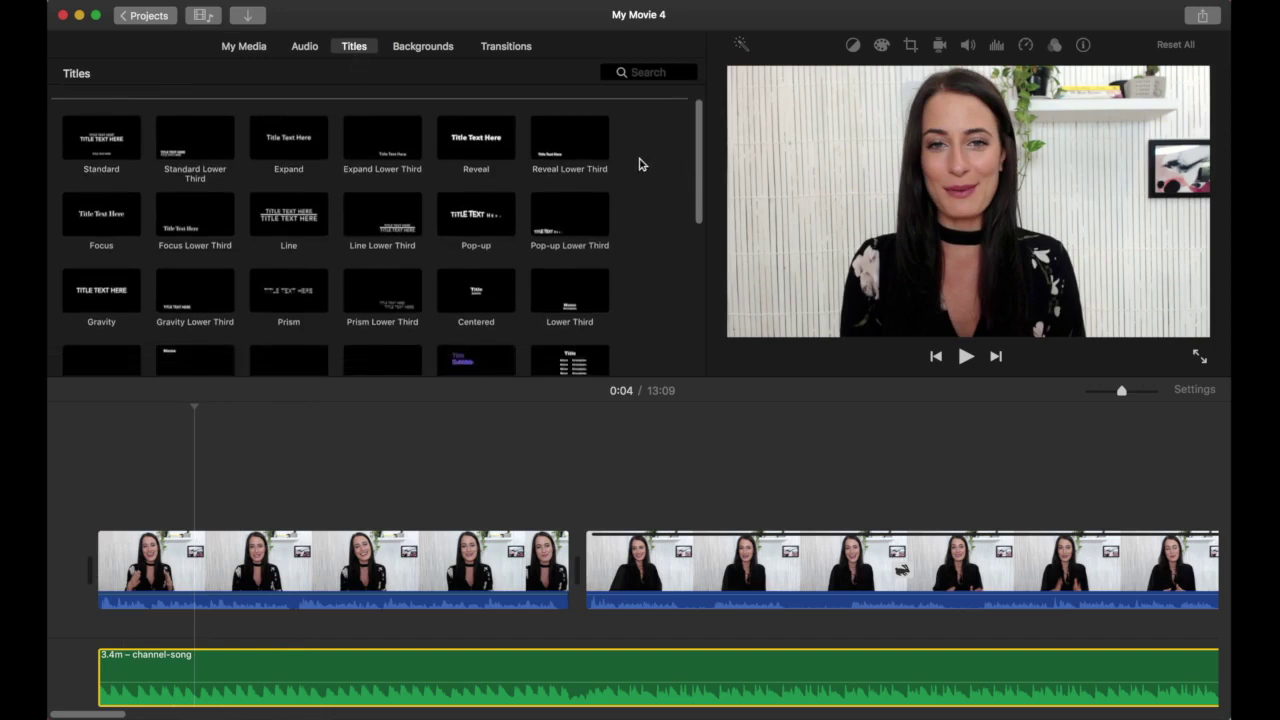
scroll(640, 164, down, 7)
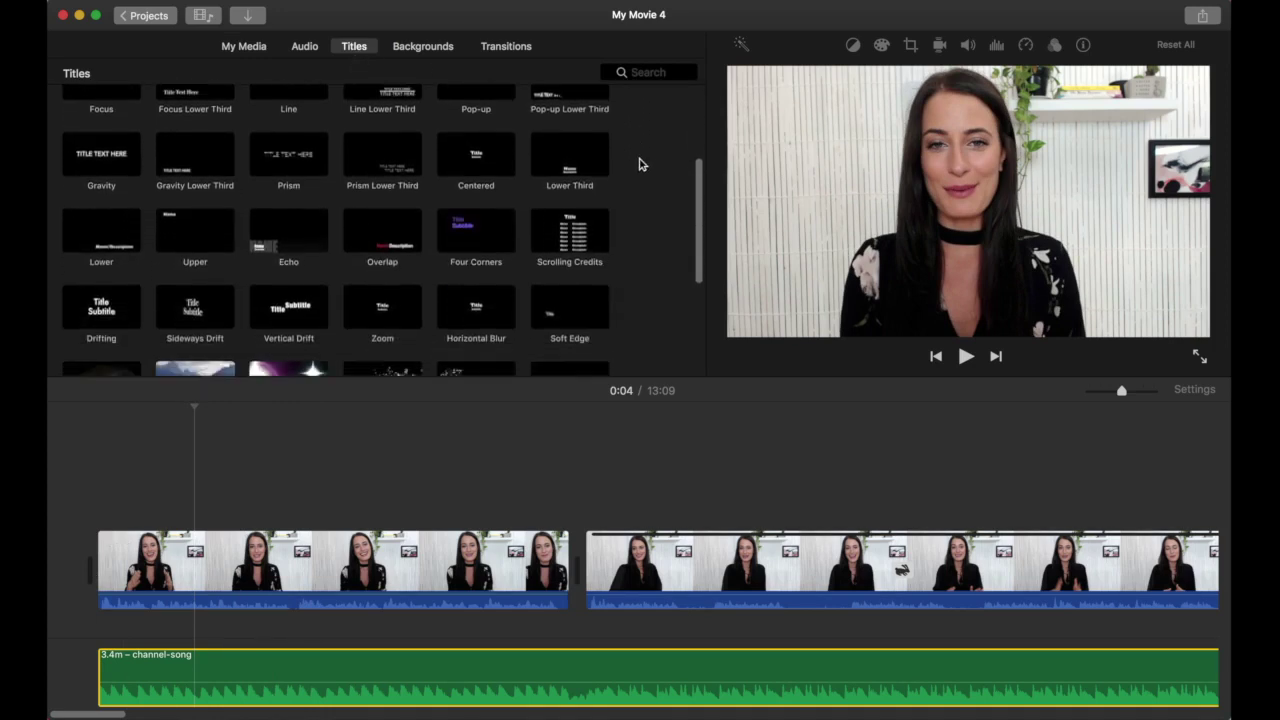
scroll(640, 164, down, 4)
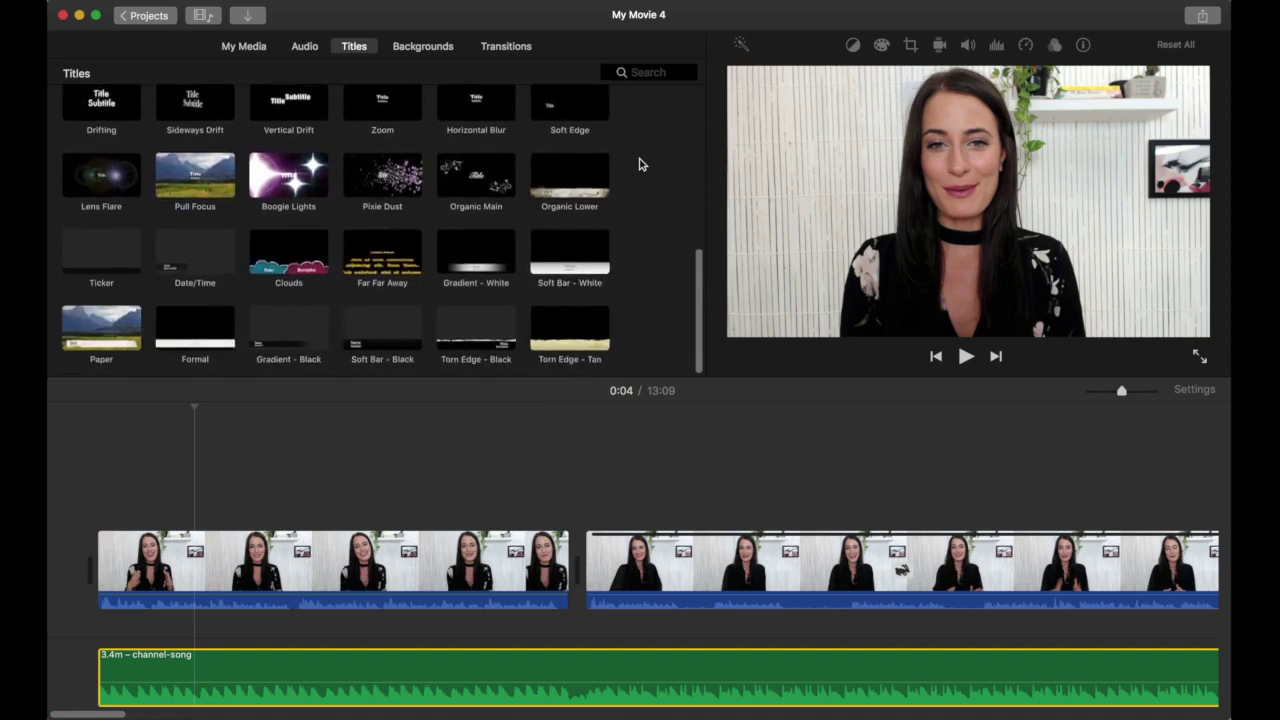
scroll(640, 164, up, 7)
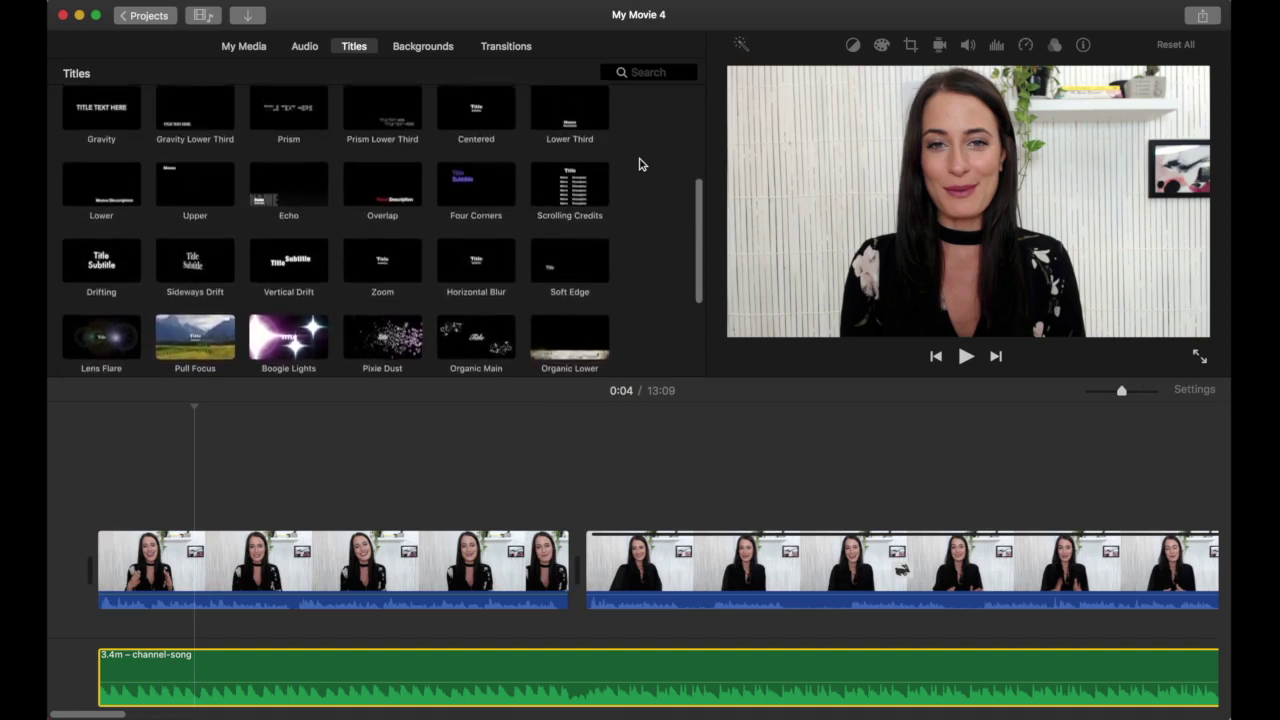
scroll(640, 164, up, 7)
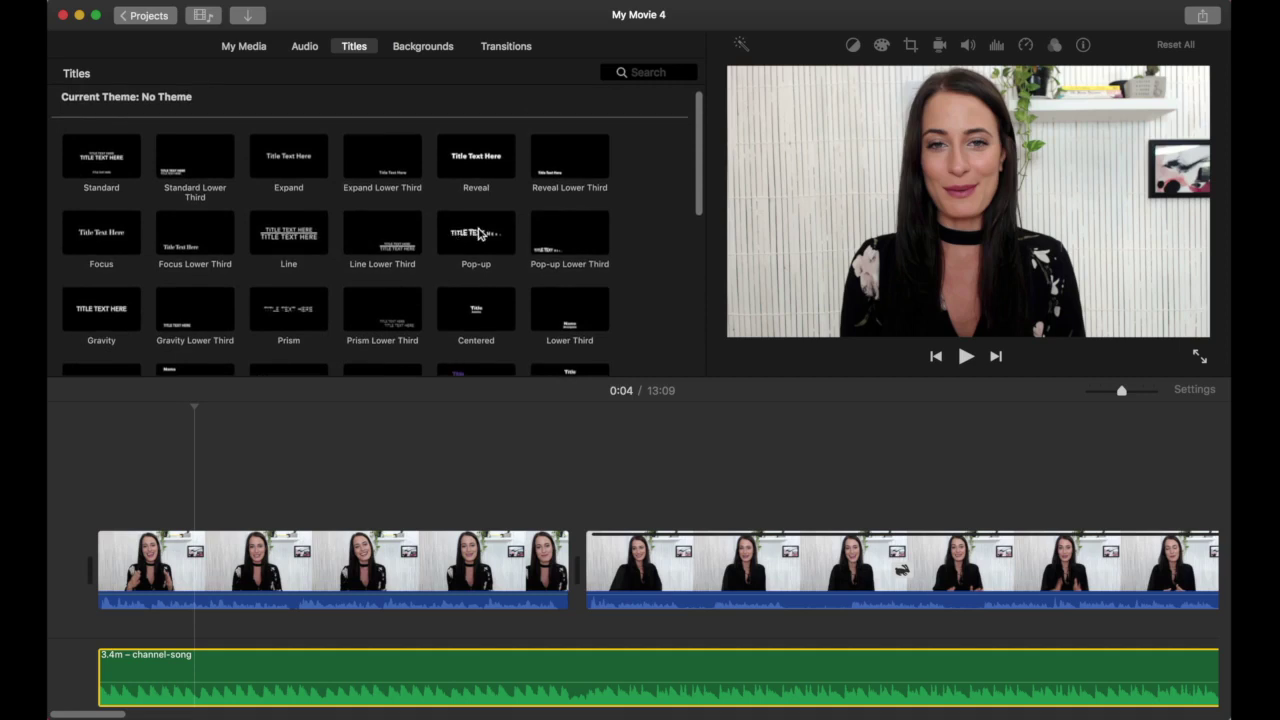
click(194, 482)
key(space)
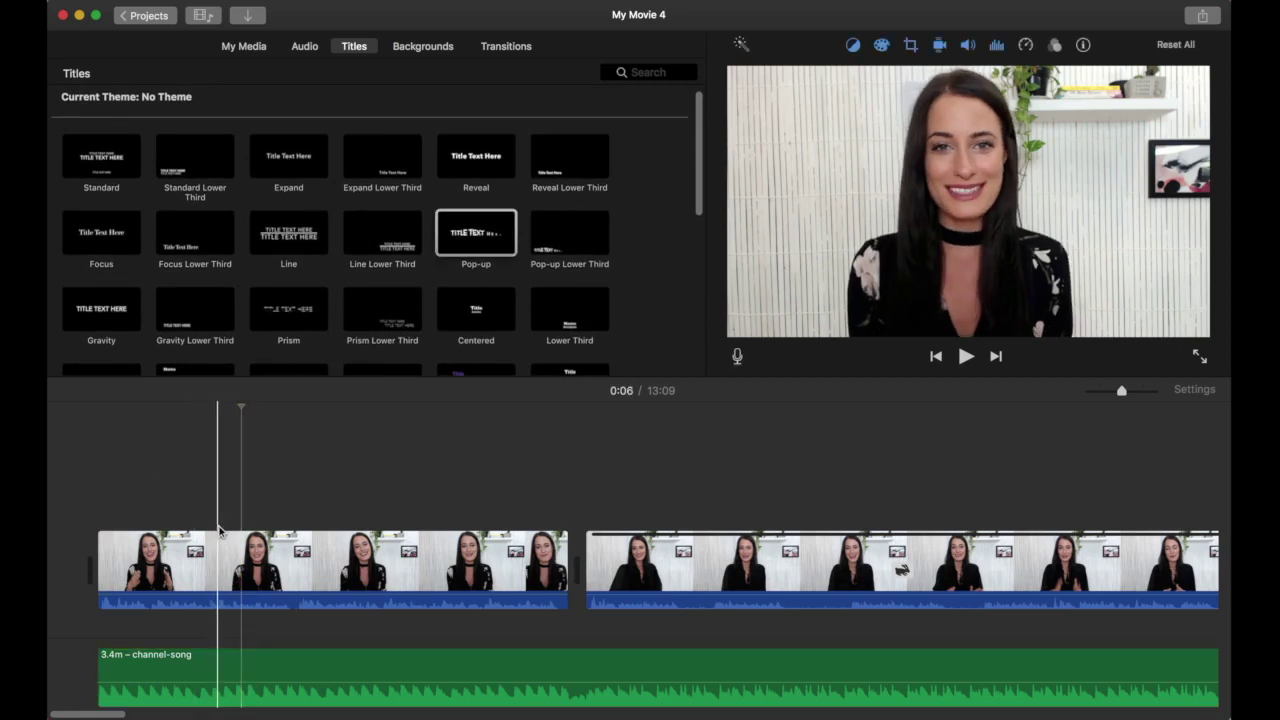
drag(462, 233, 240, 512)
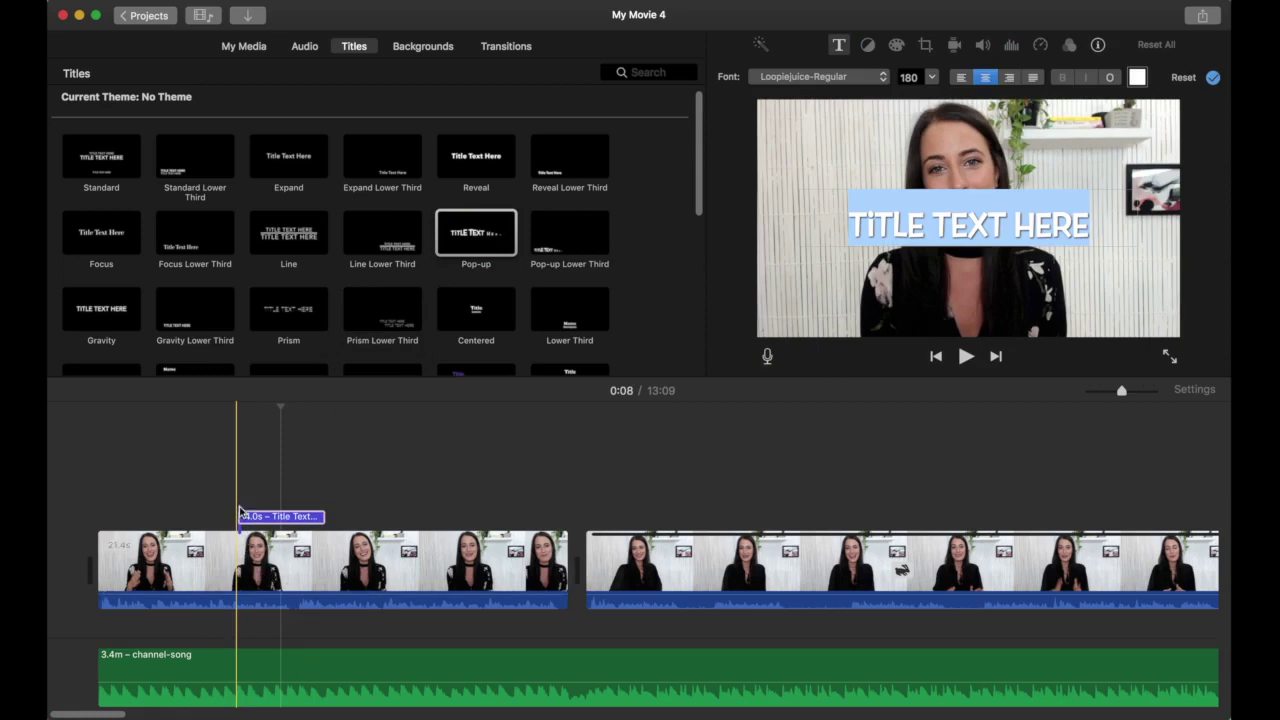
click(233, 461)
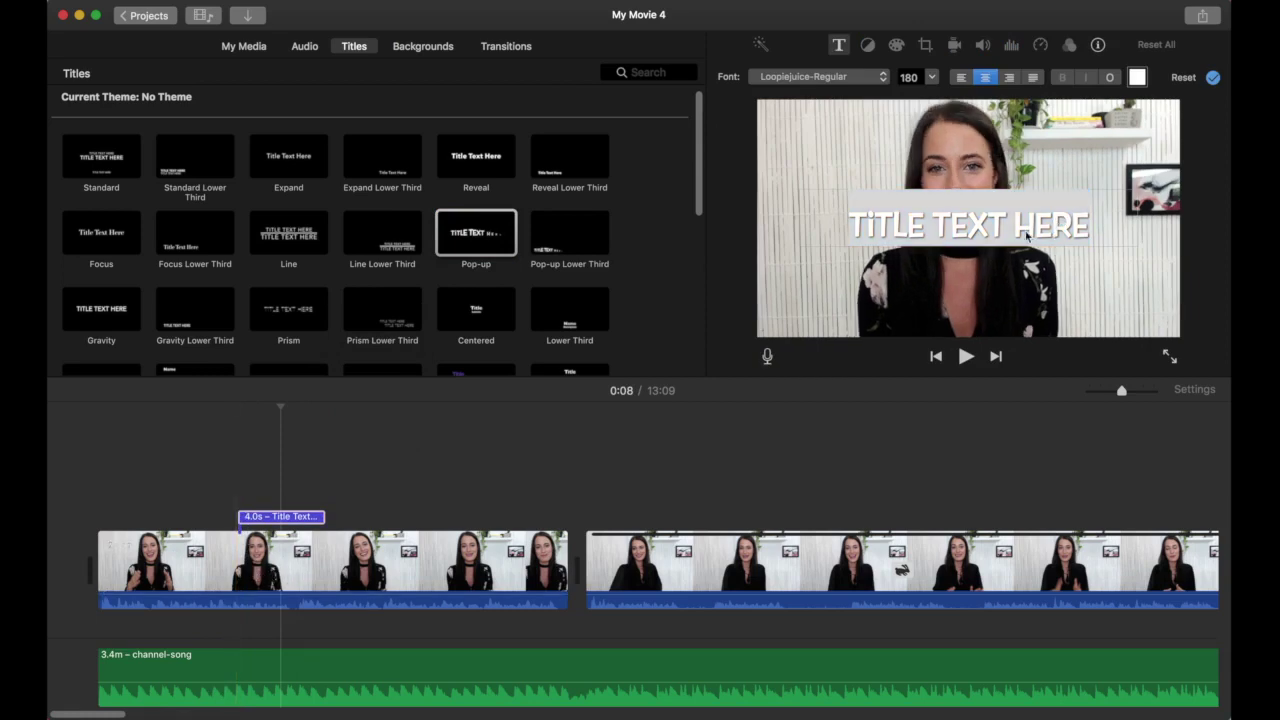
Step: Replace the title's placeholder text with "YOUR TITLE HERE"
click(968, 225)
triple_click(965, 210)
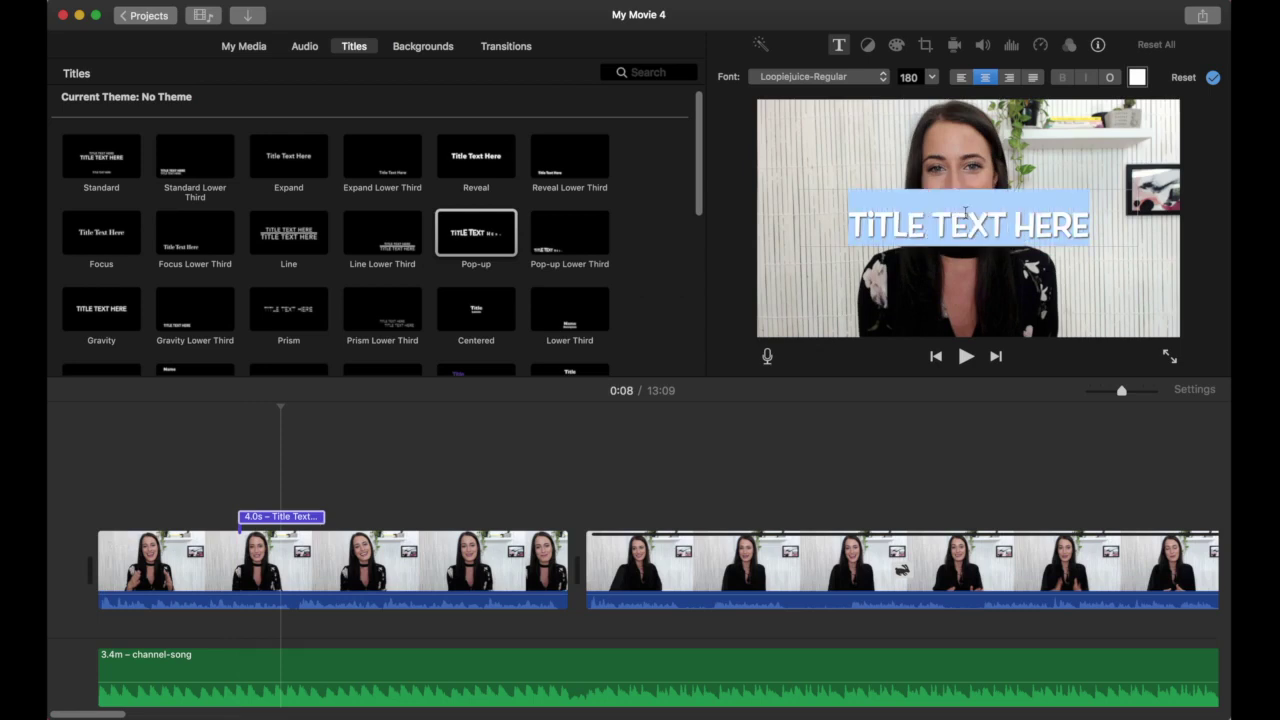
key(BackSpace)
text(YOR)
key(BackSpace)
text(UR TITLE HERE)
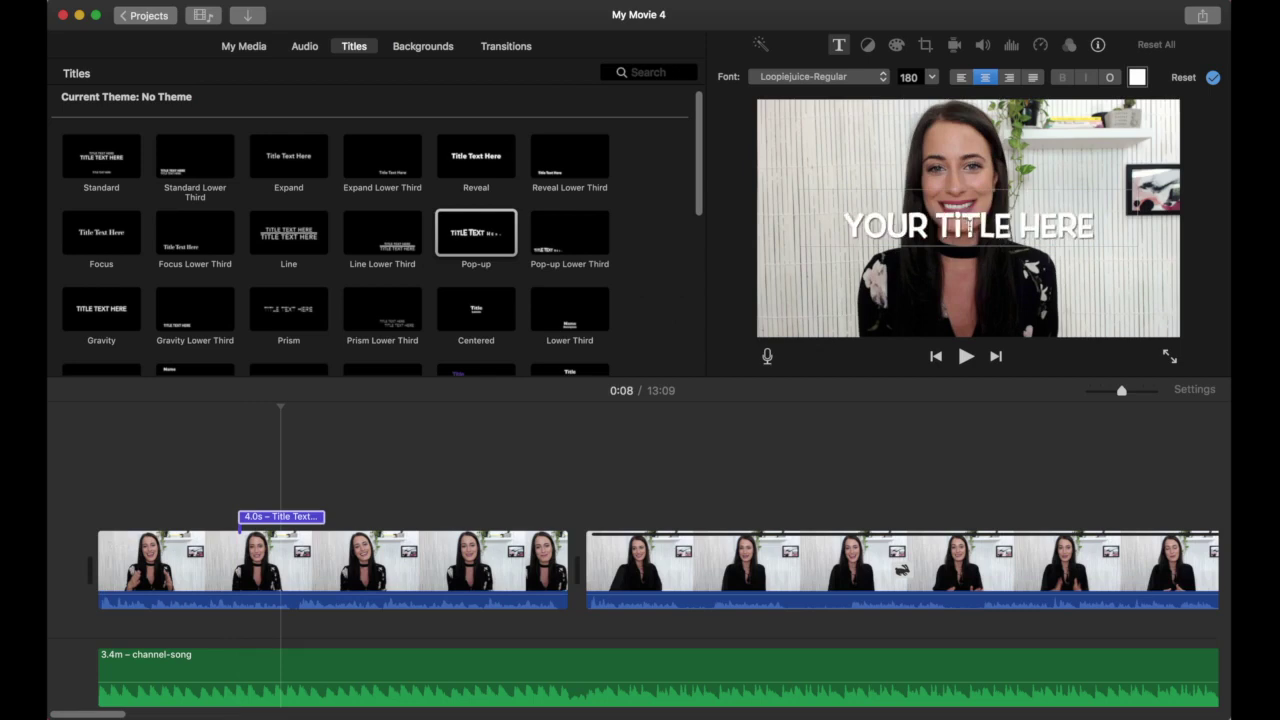
Step: Set the font of the whole title text to DIN Alternate Bold
key(super+a)
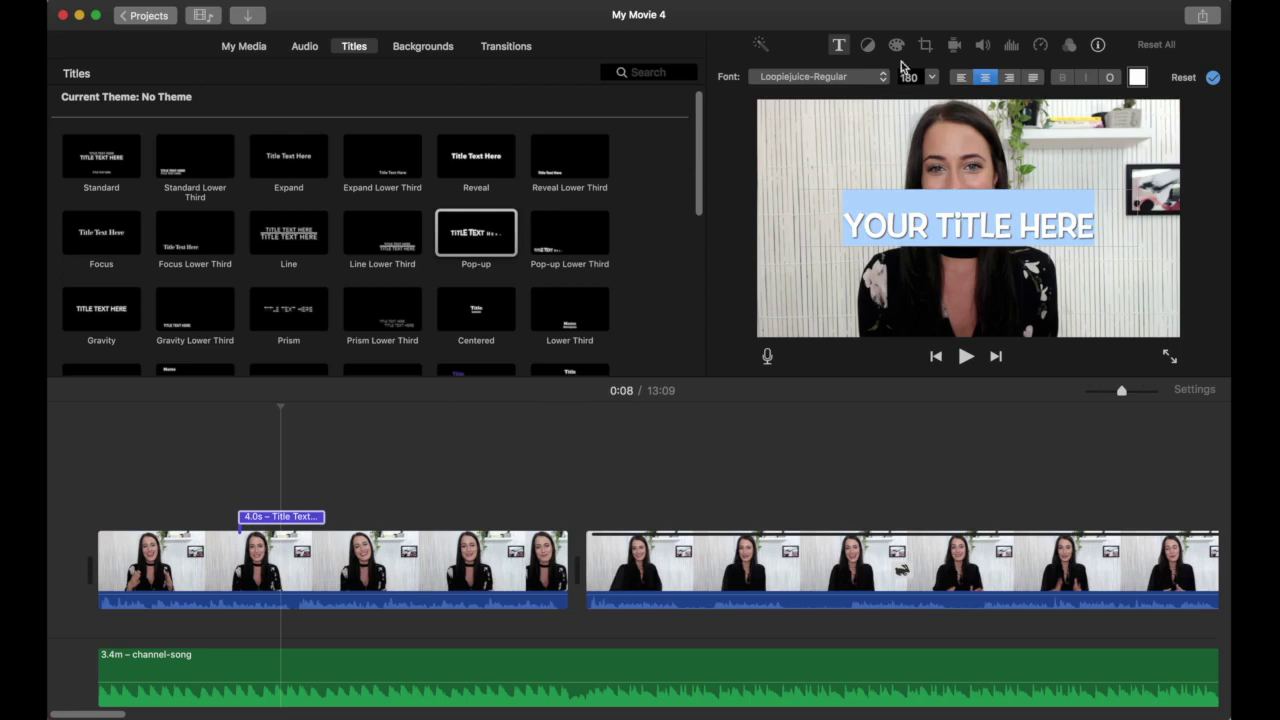
click(883, 80)
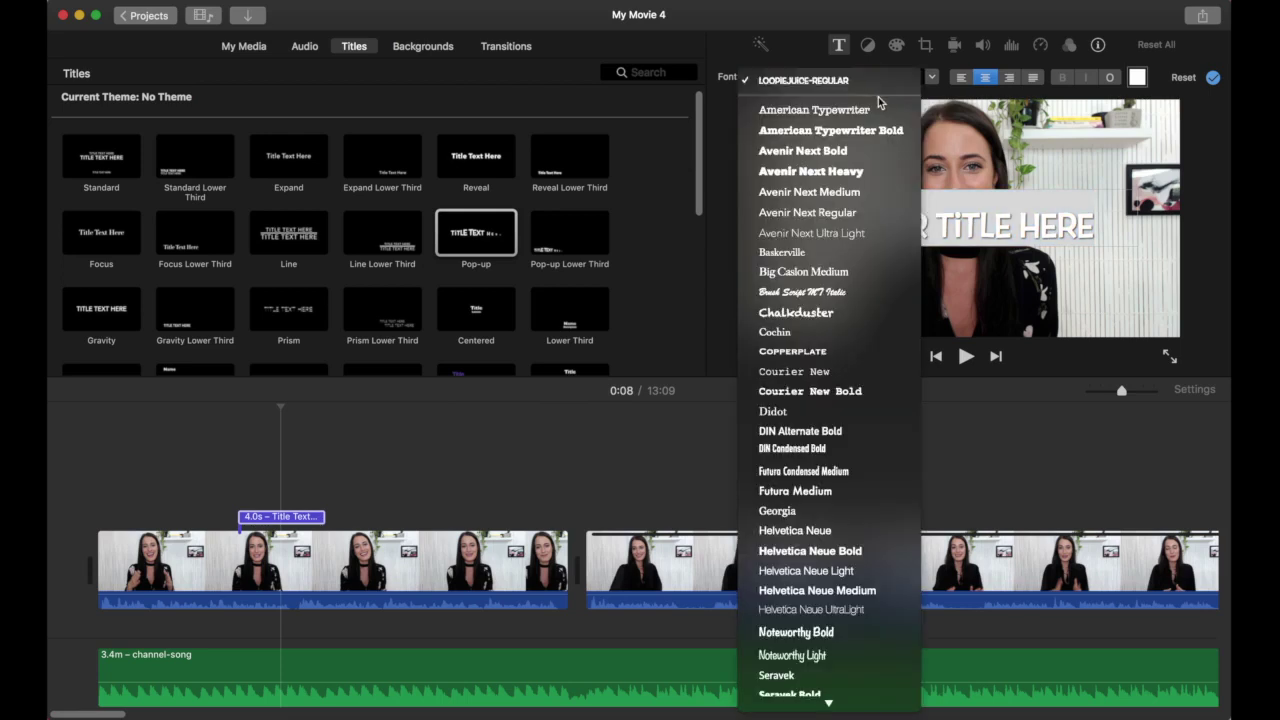
scroll(862, 173, down, 3)
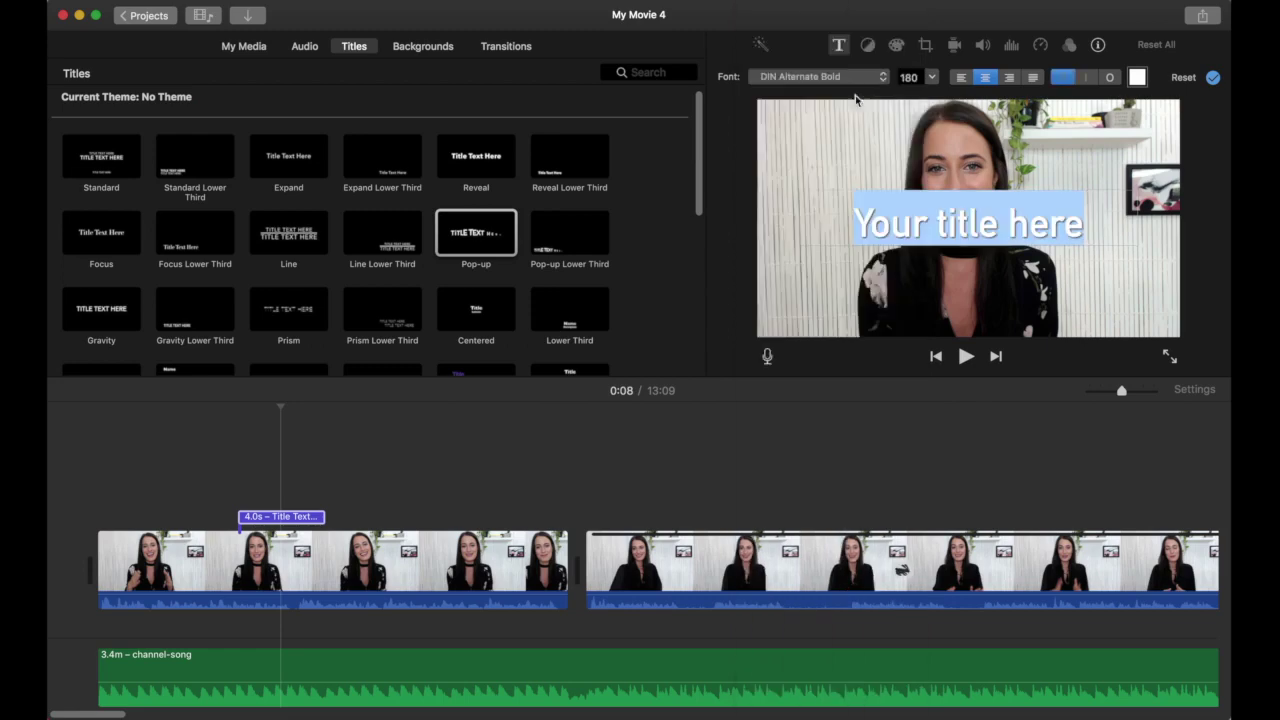
Step: Choose the Moonstone font for the title from the full system font collection and dismiss the font chooser
click(877, 80)
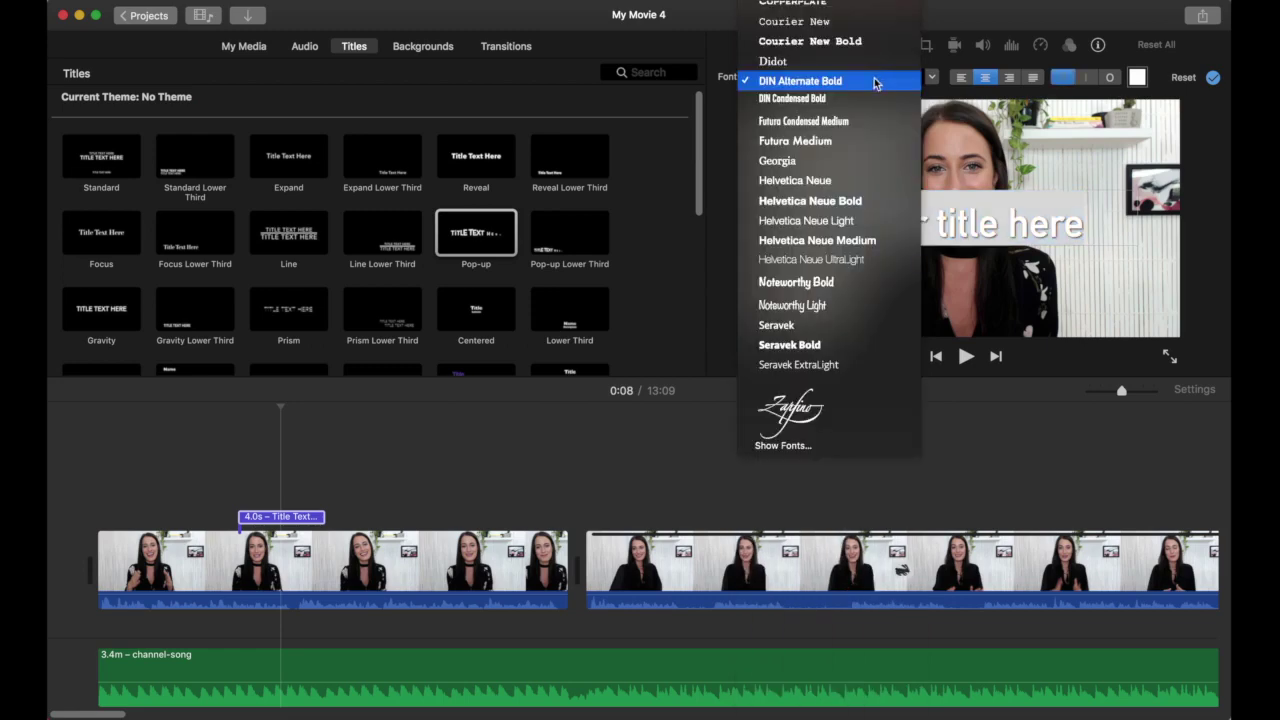
scroll(886, 314, up, 5)
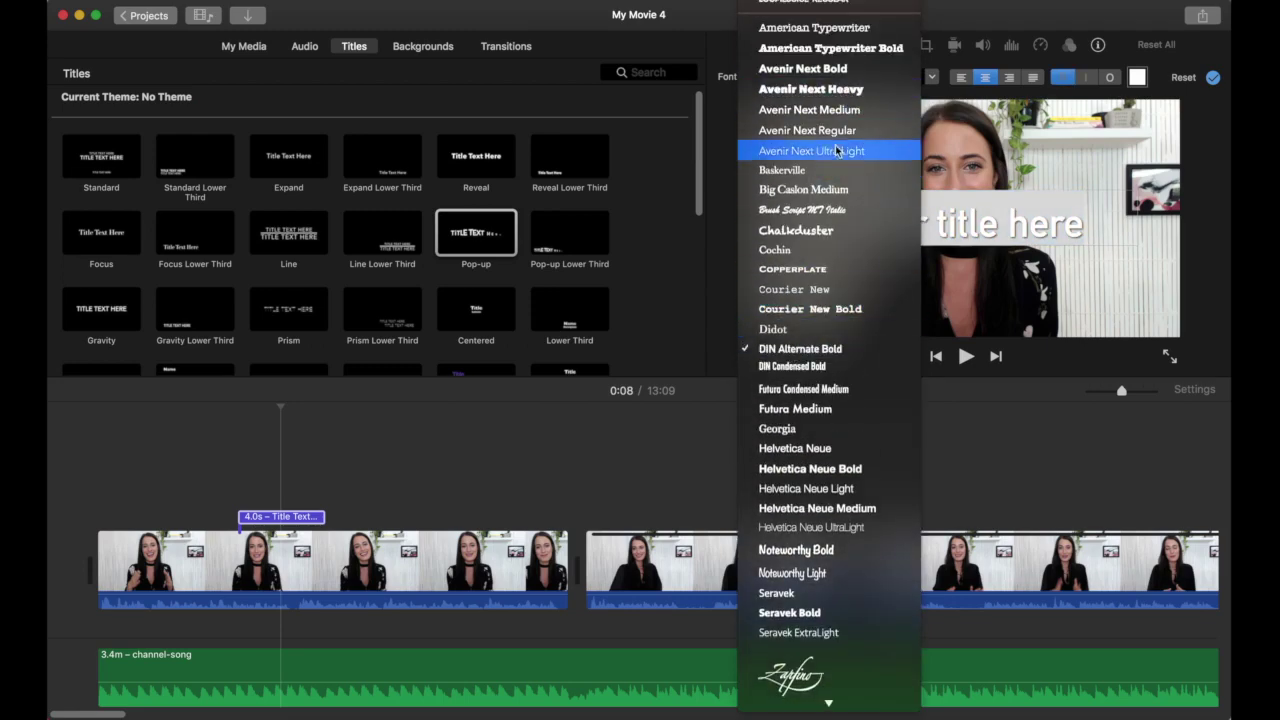
scroll(834, 170, down, 1)
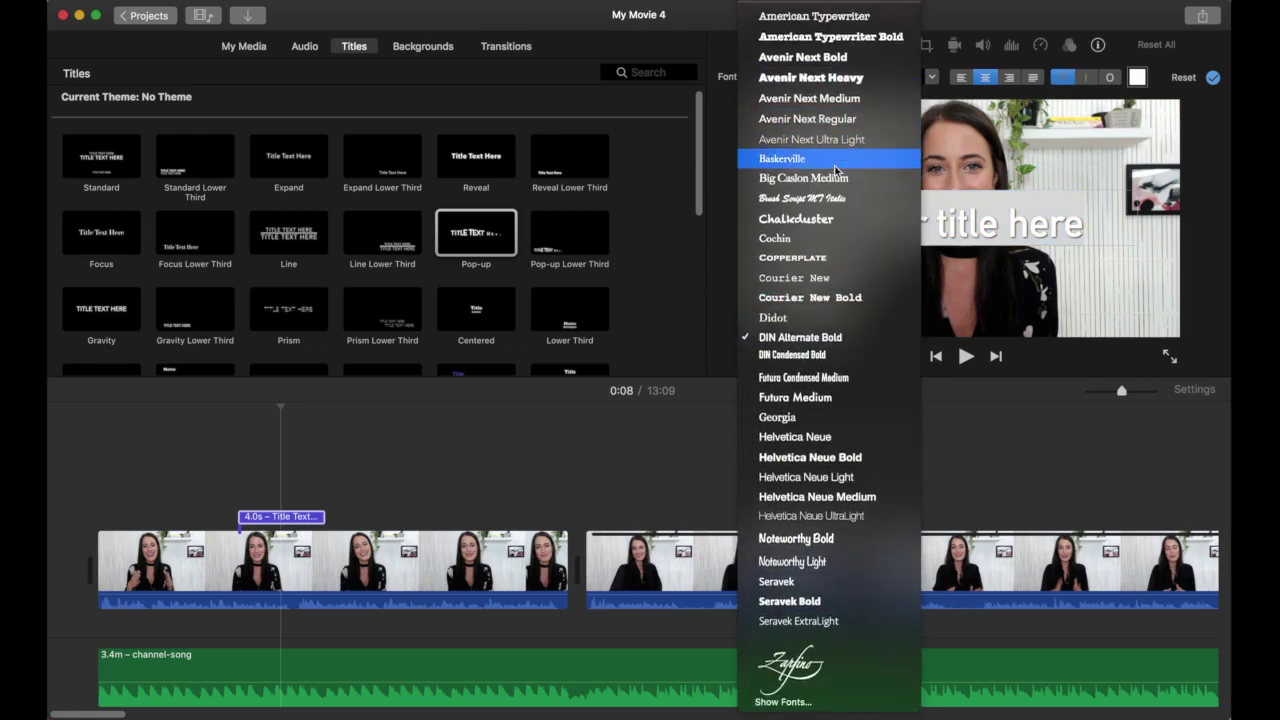
click(768, 701)
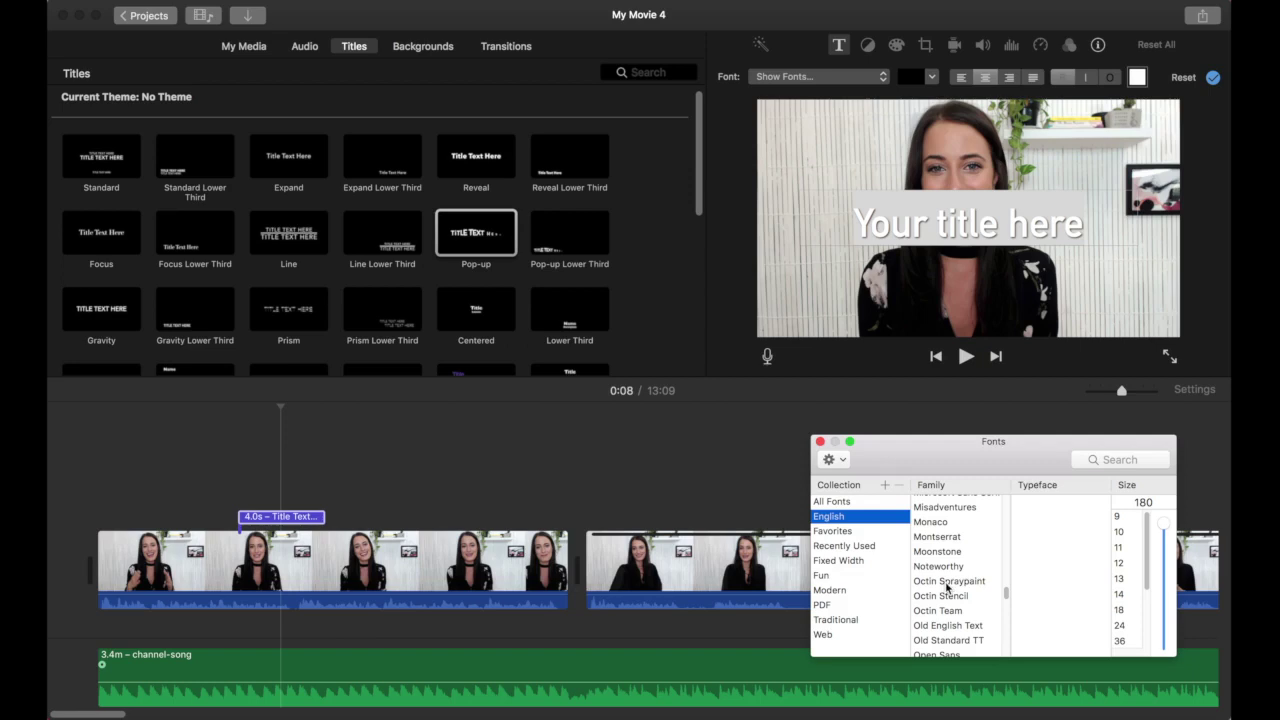
click(940, 552)
drag(1053, 502, 603, 326)
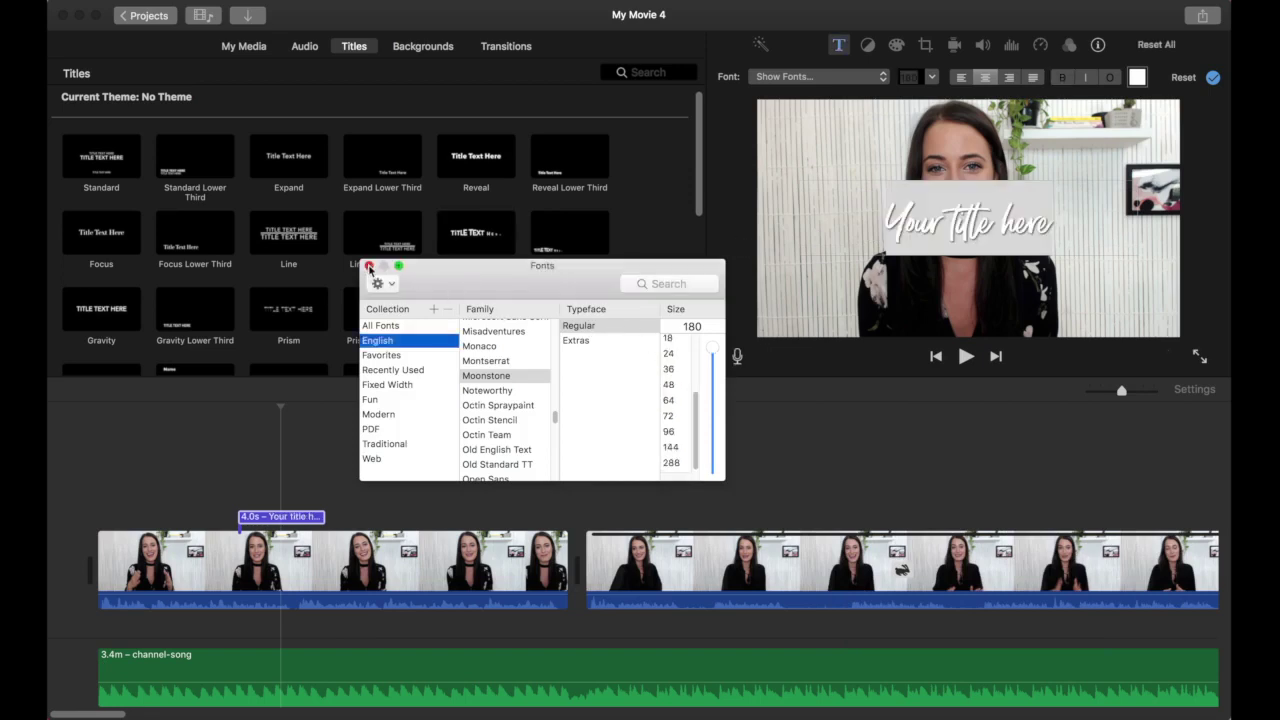
click(369, 266)
Step: Enlarge the title text to size 212
click(932, 78)
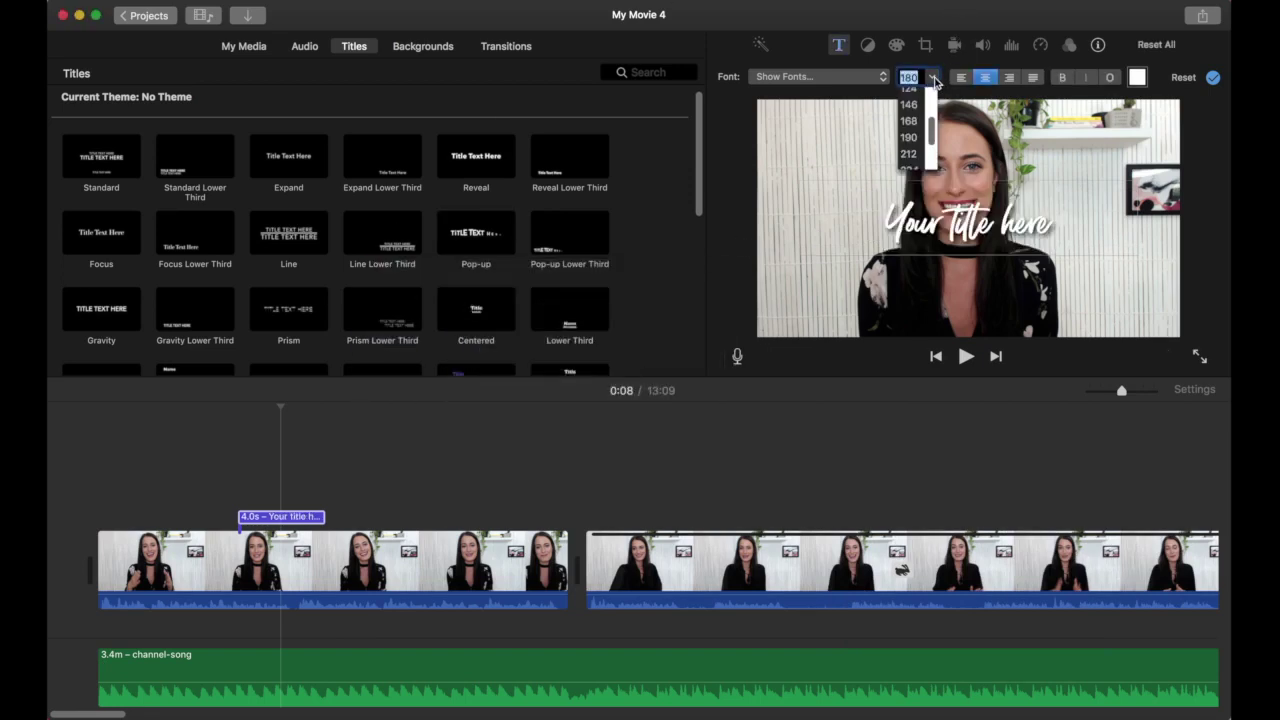
click(912, 138)
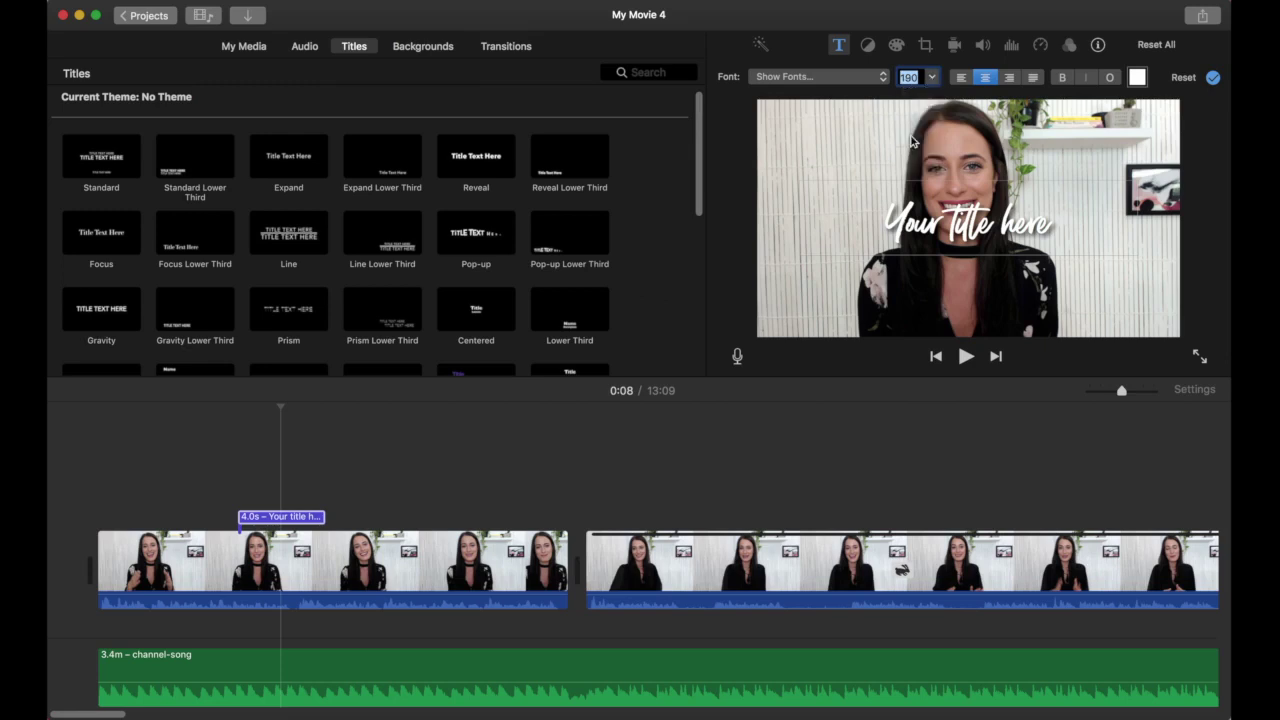
click(929, 222)
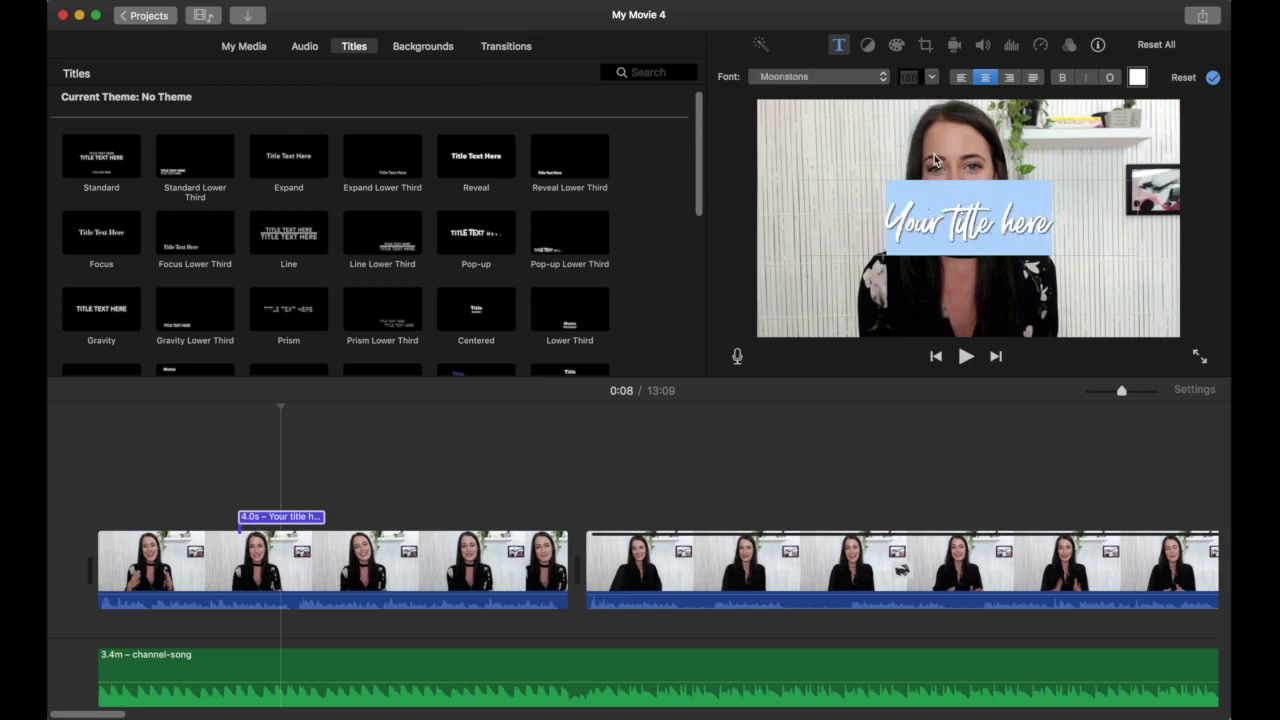
click(932, 86)
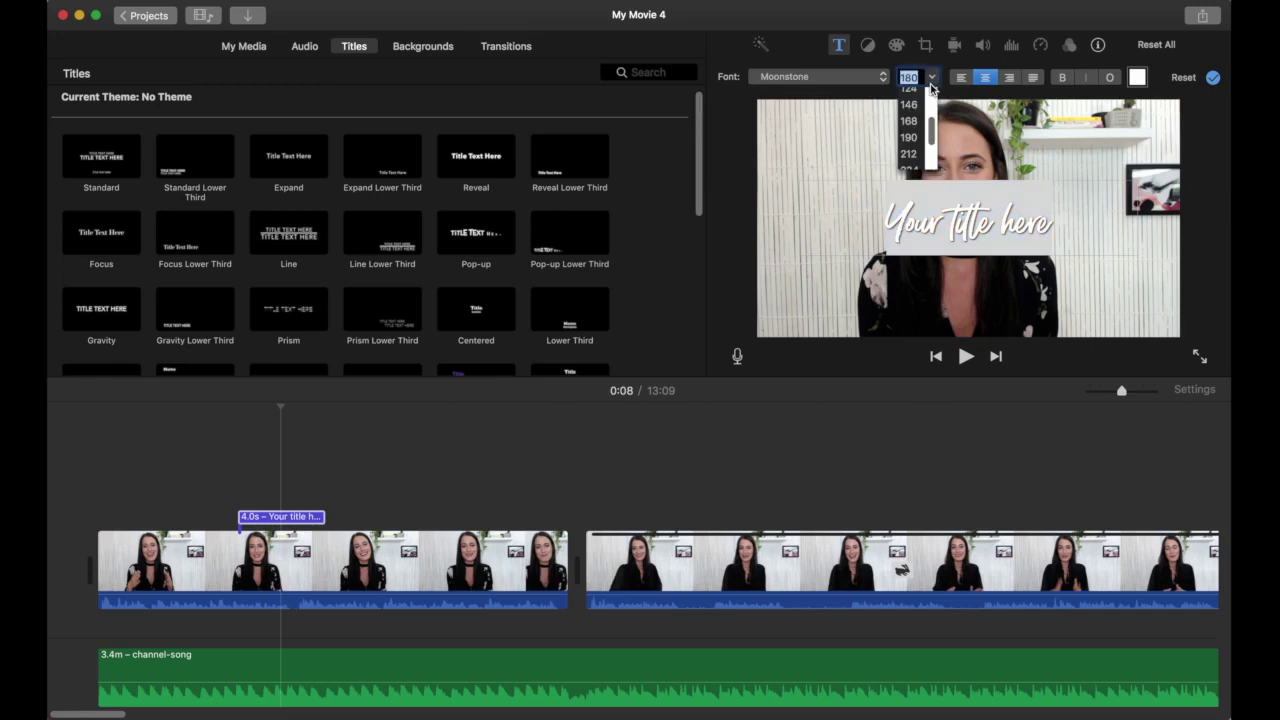
click(911, 141)
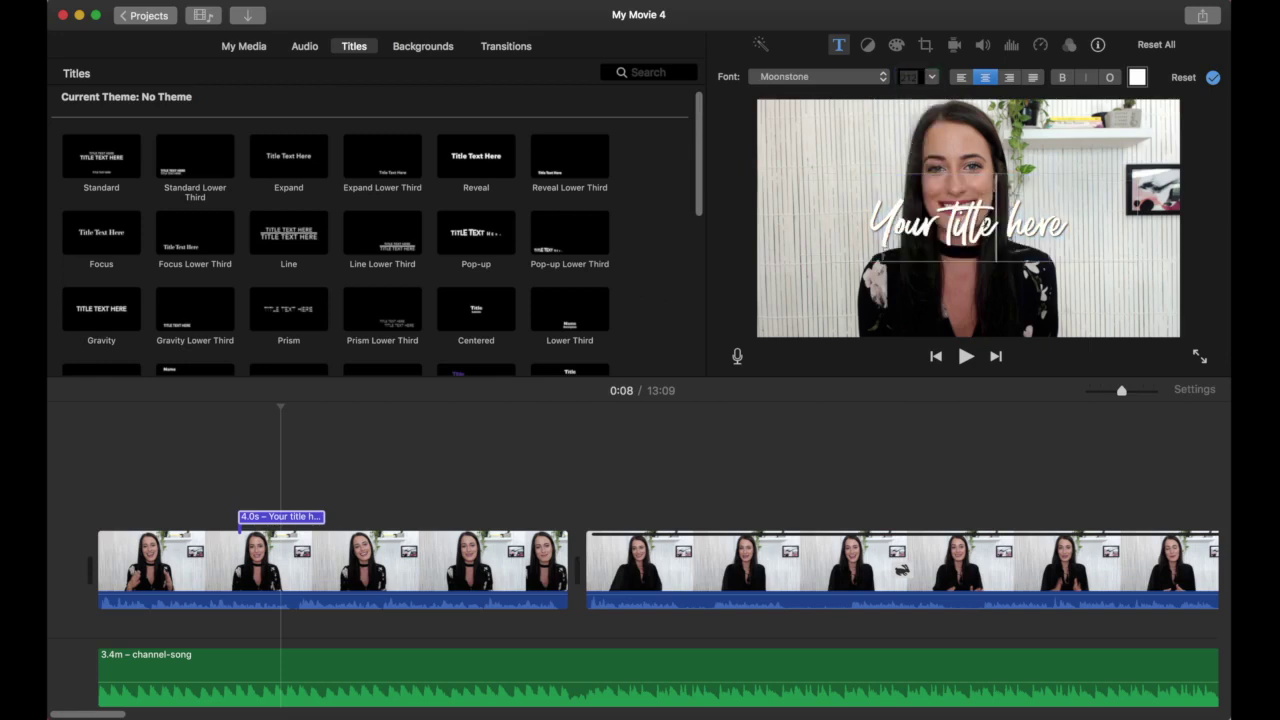
Step: Recolour the whole title text light cyan with the colour wheel and finish editing the title
key(super+a)
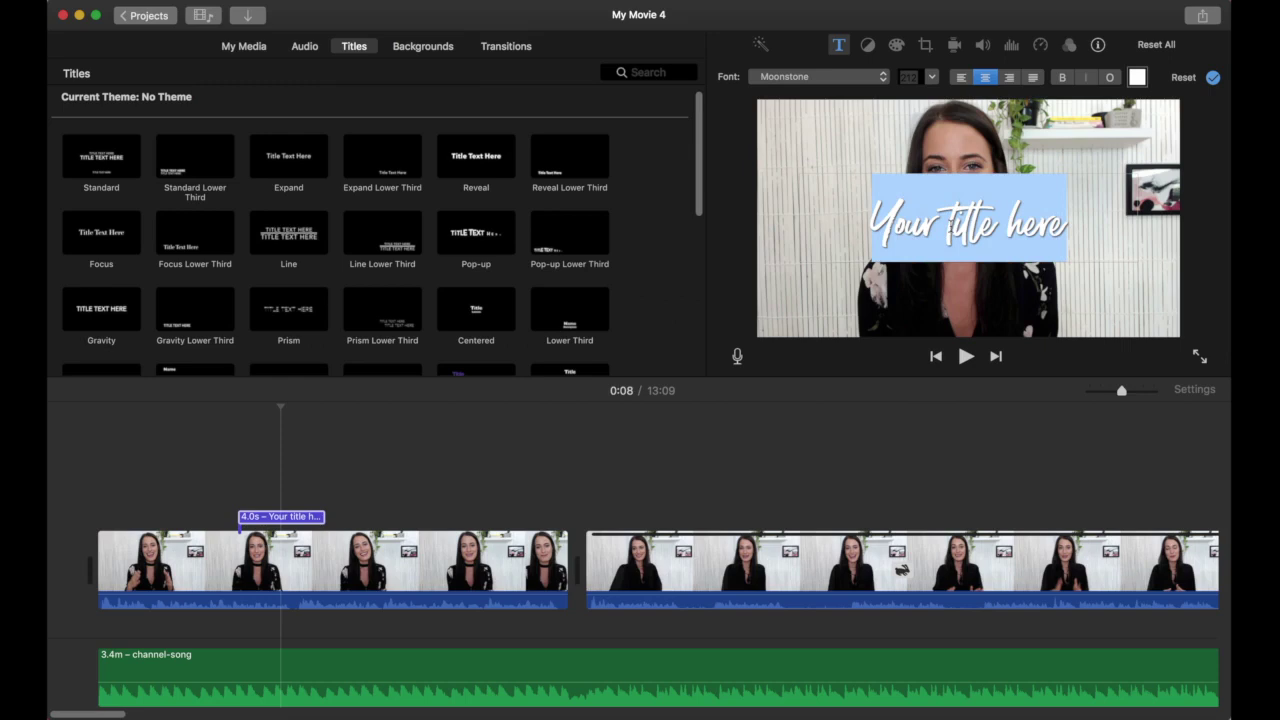
click(981, 80)
click(1138, 80)
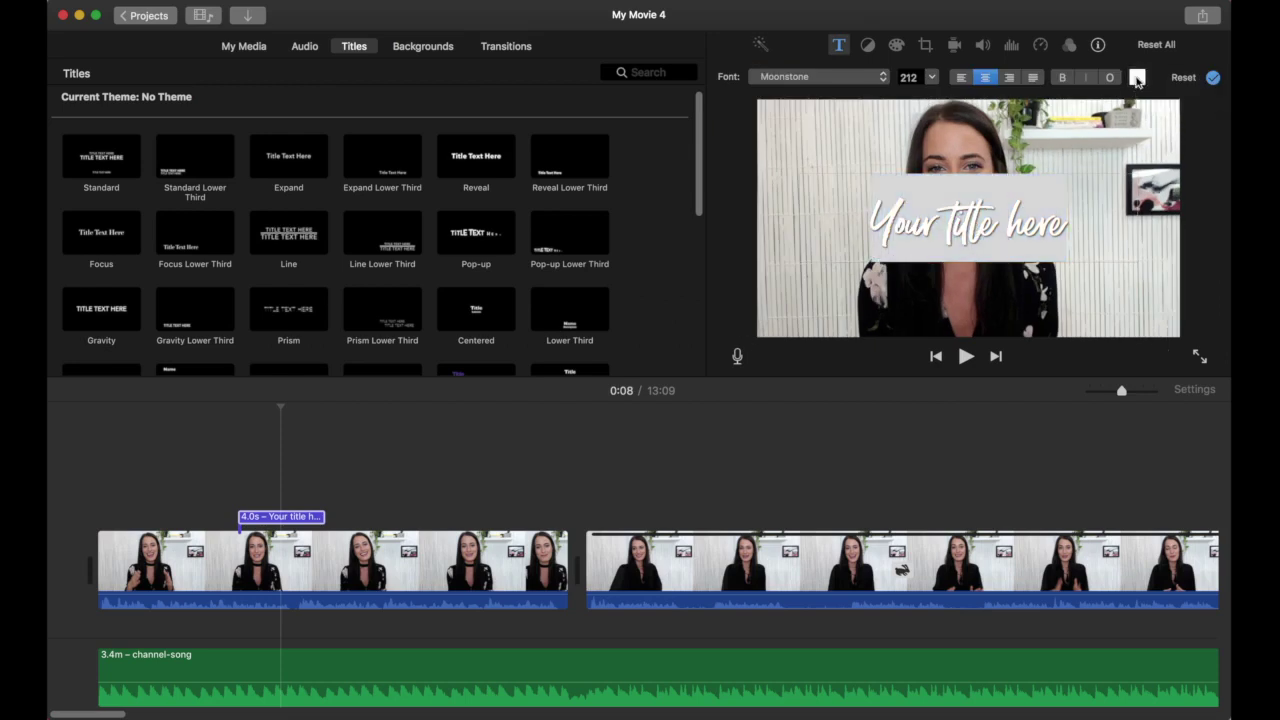
drag(135, 555, 100, 574)
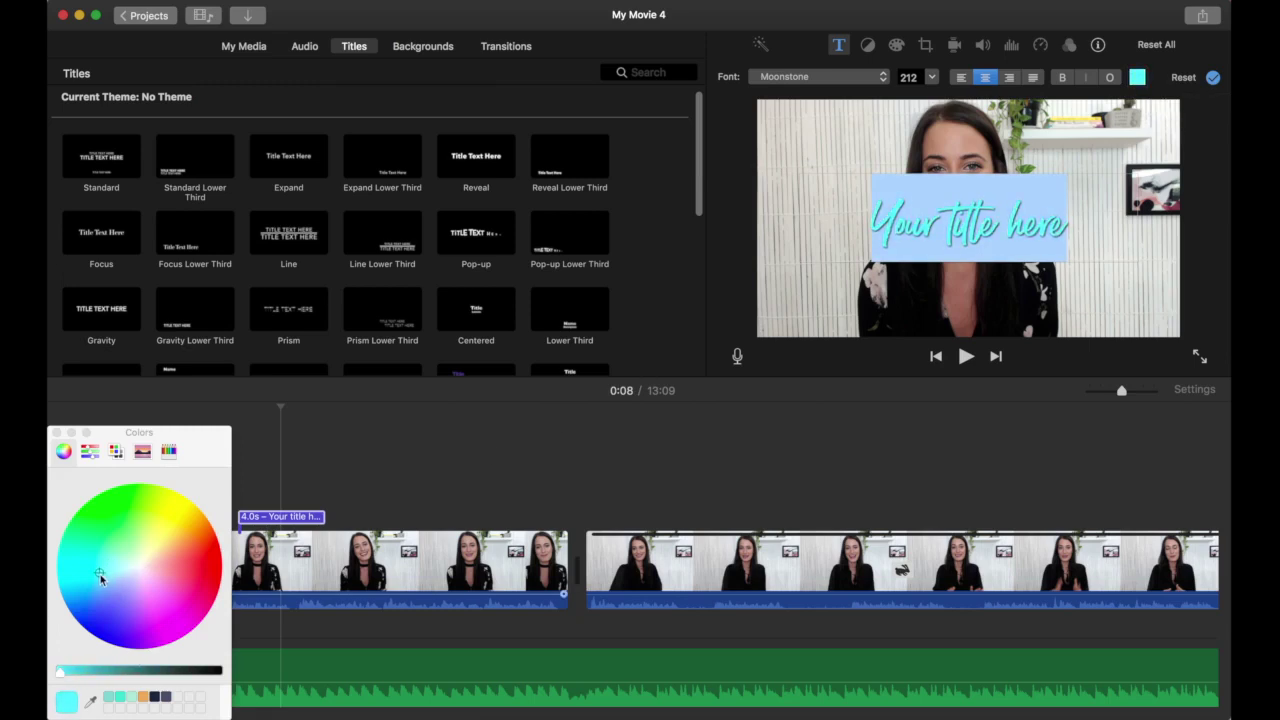
click(56, 432)
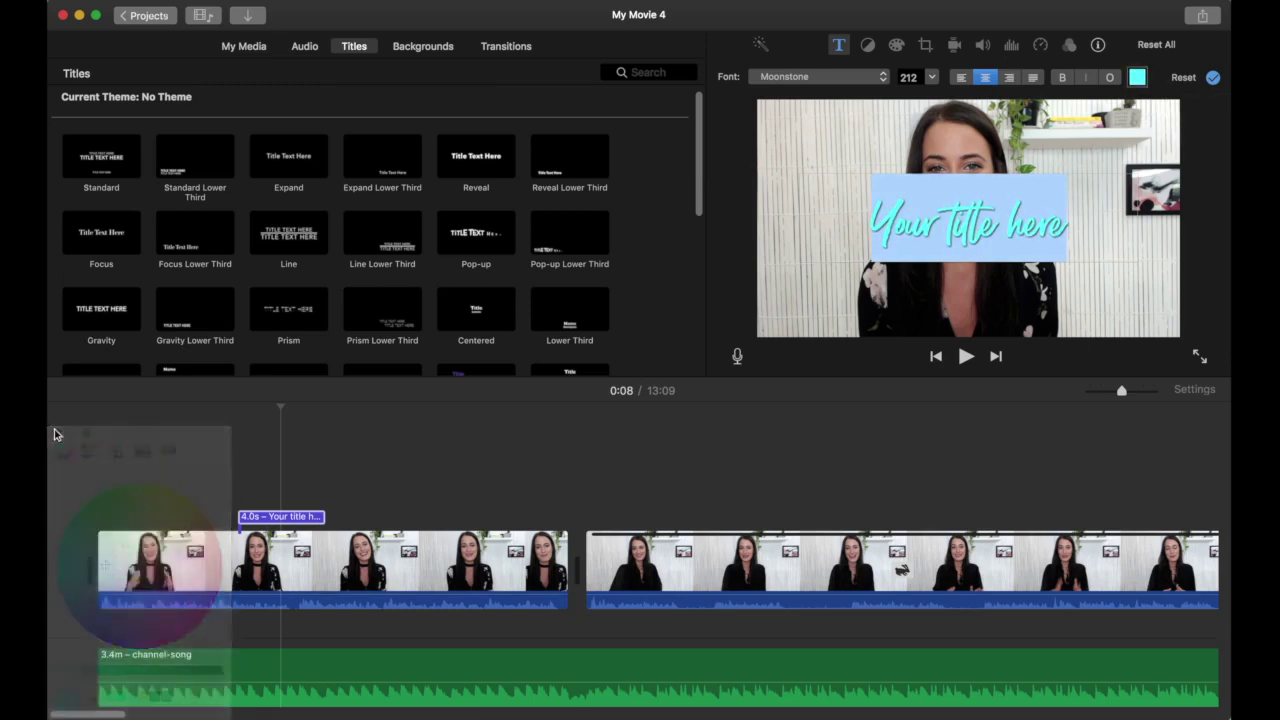
click(727, 262)
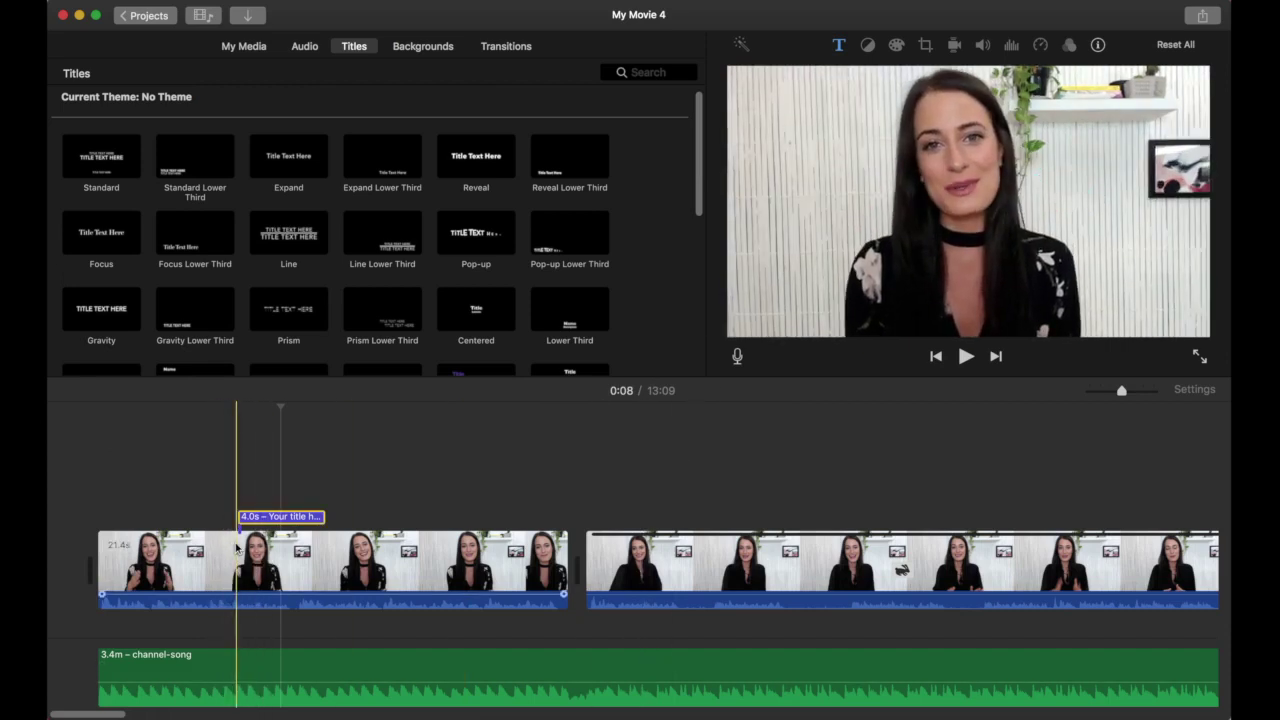
Step: Play the movie from just before the title, at about 0:06, to check the styled title
click(236, 547)
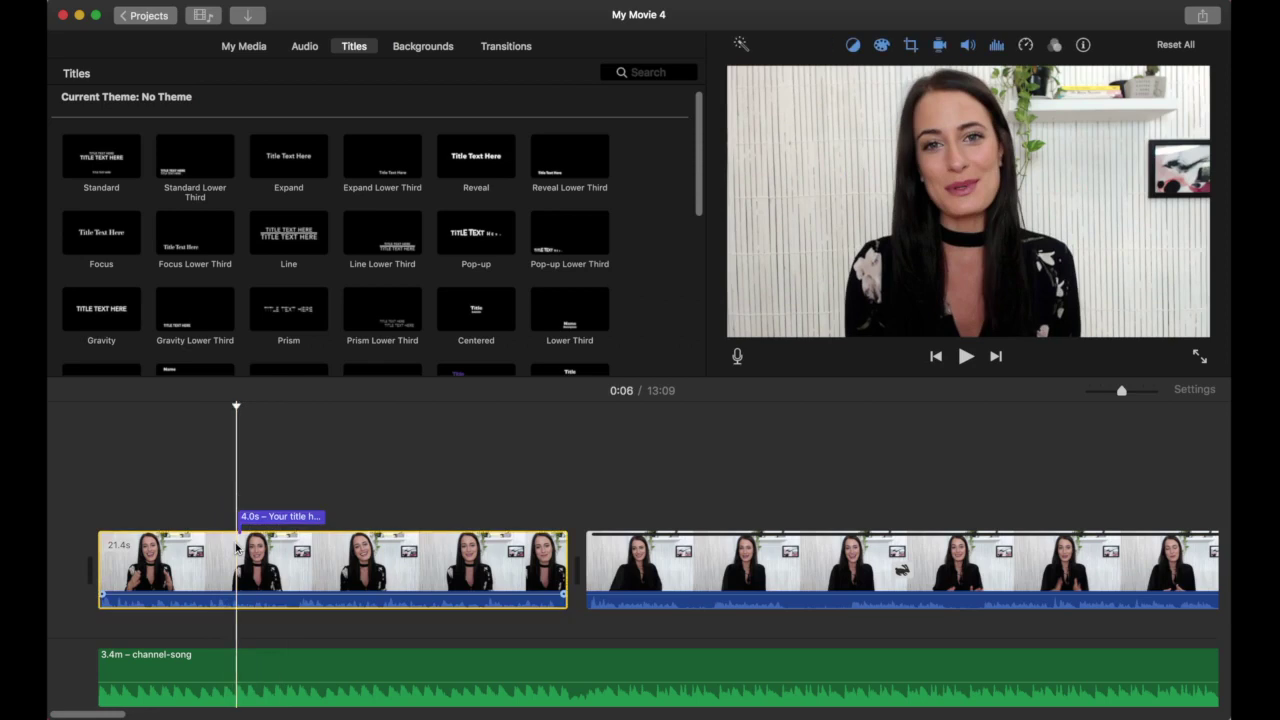
key(space)
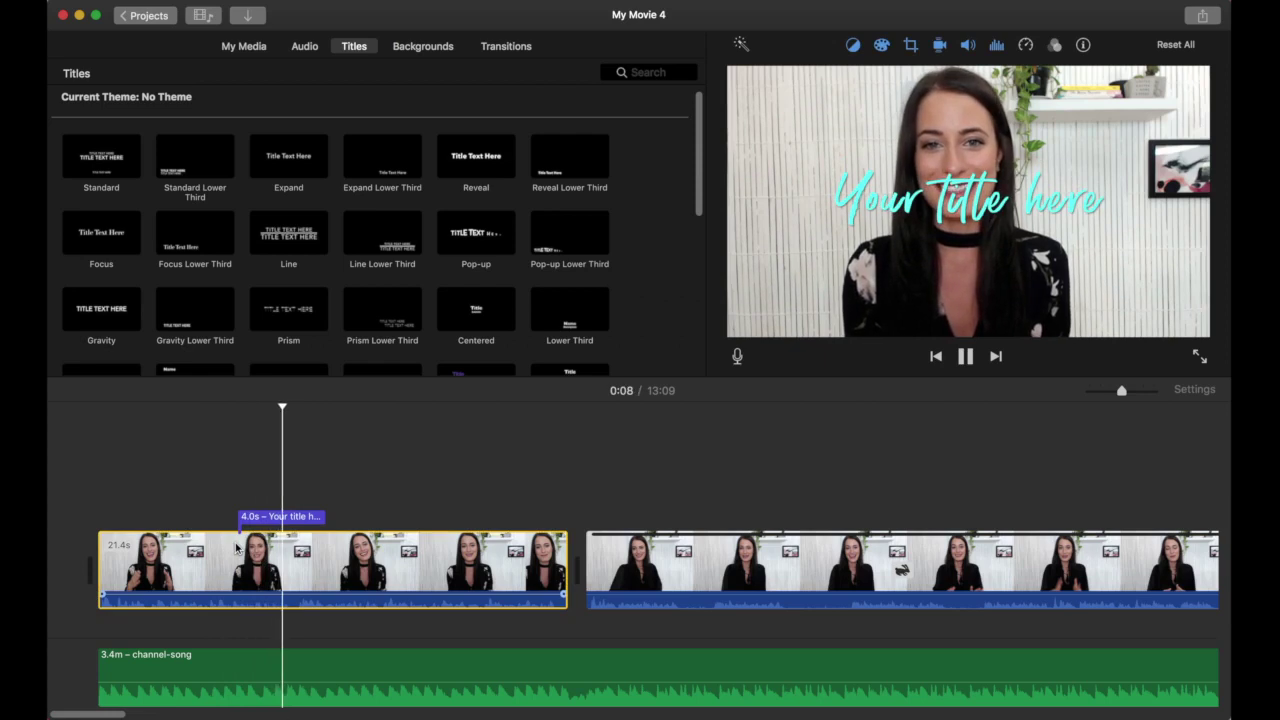
key(space)
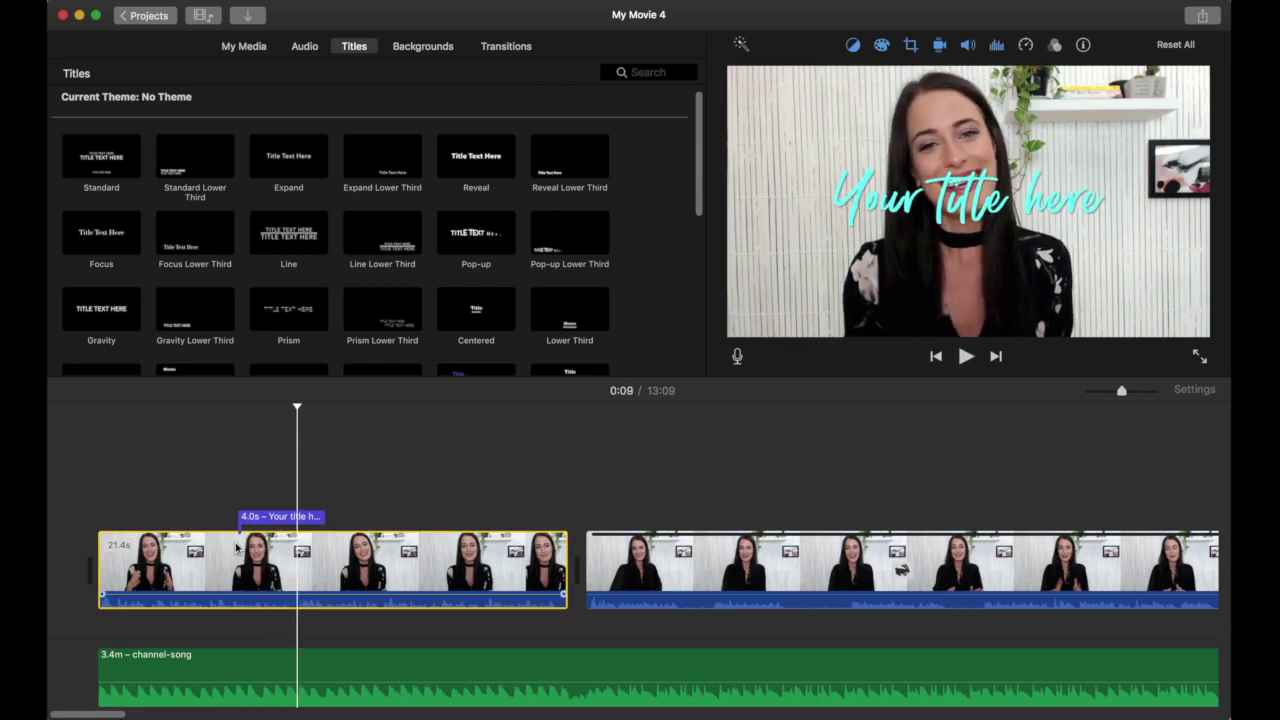
click(240, 436)
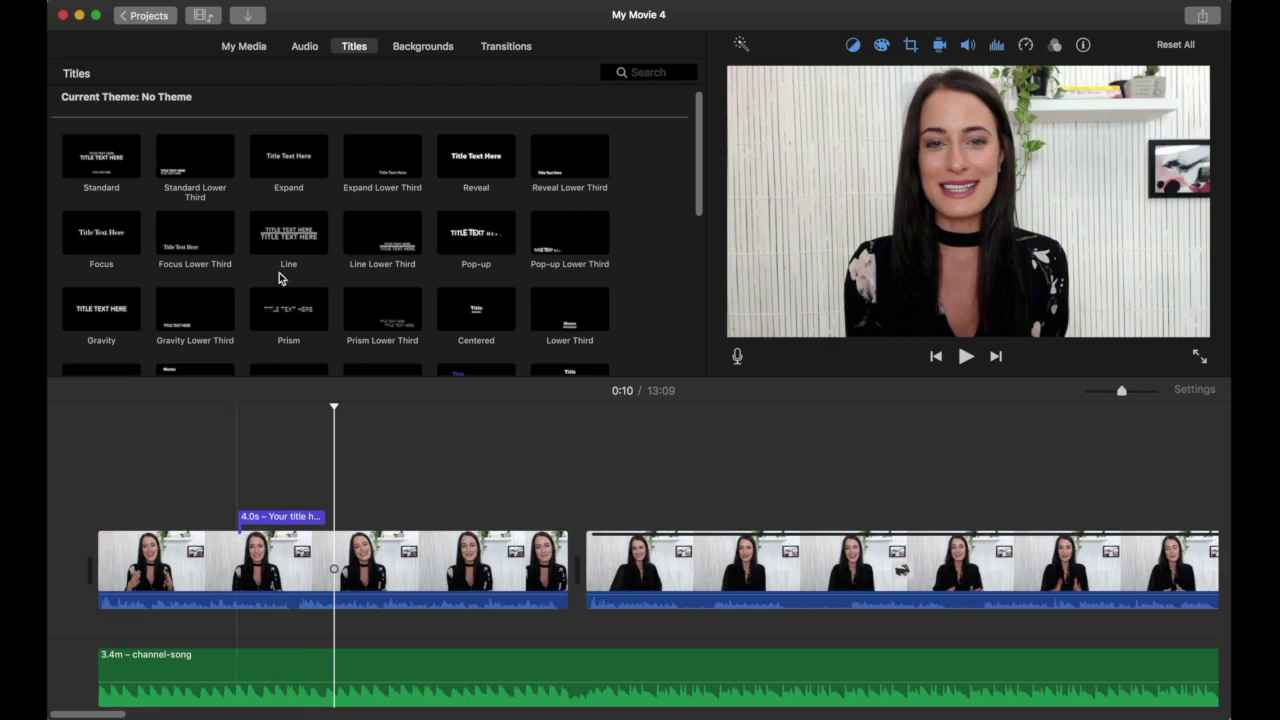
Step: Browse the available maps and backgrounds, including the patterned and solid-colour ones
click(429, 44)
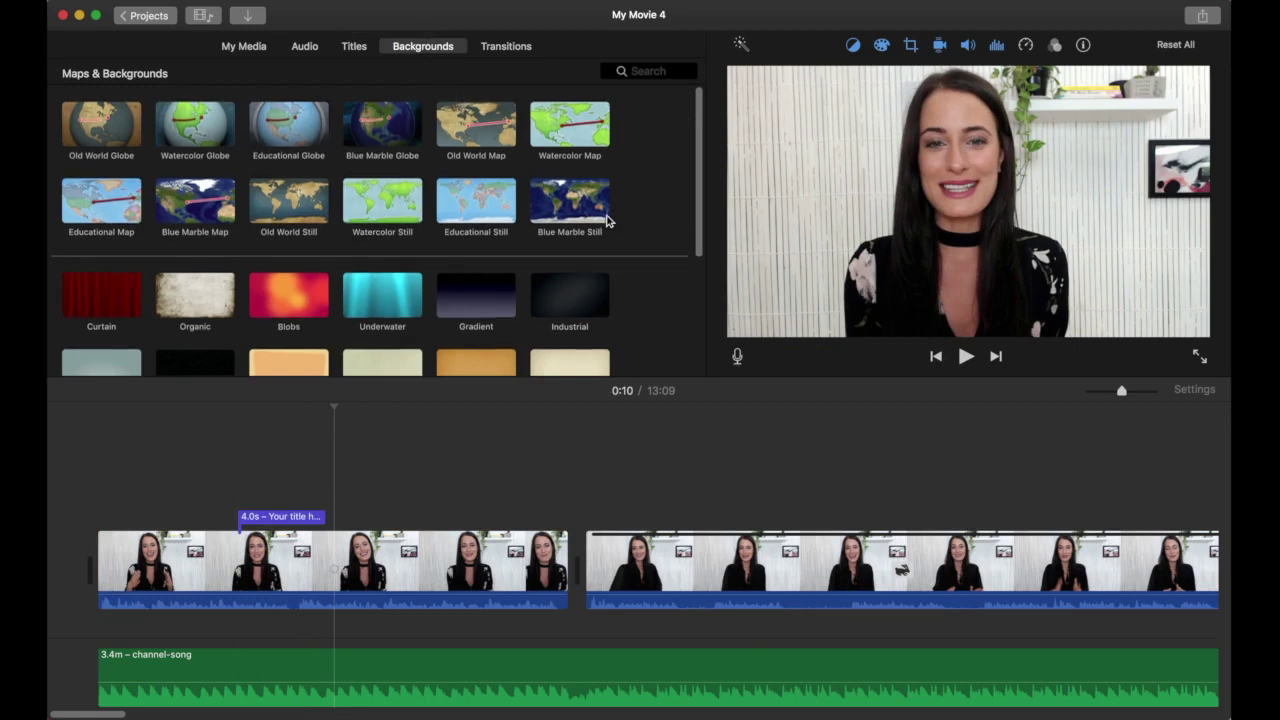
scroll(590, 221, down, 5)
scroll(608, 221, down, 4)
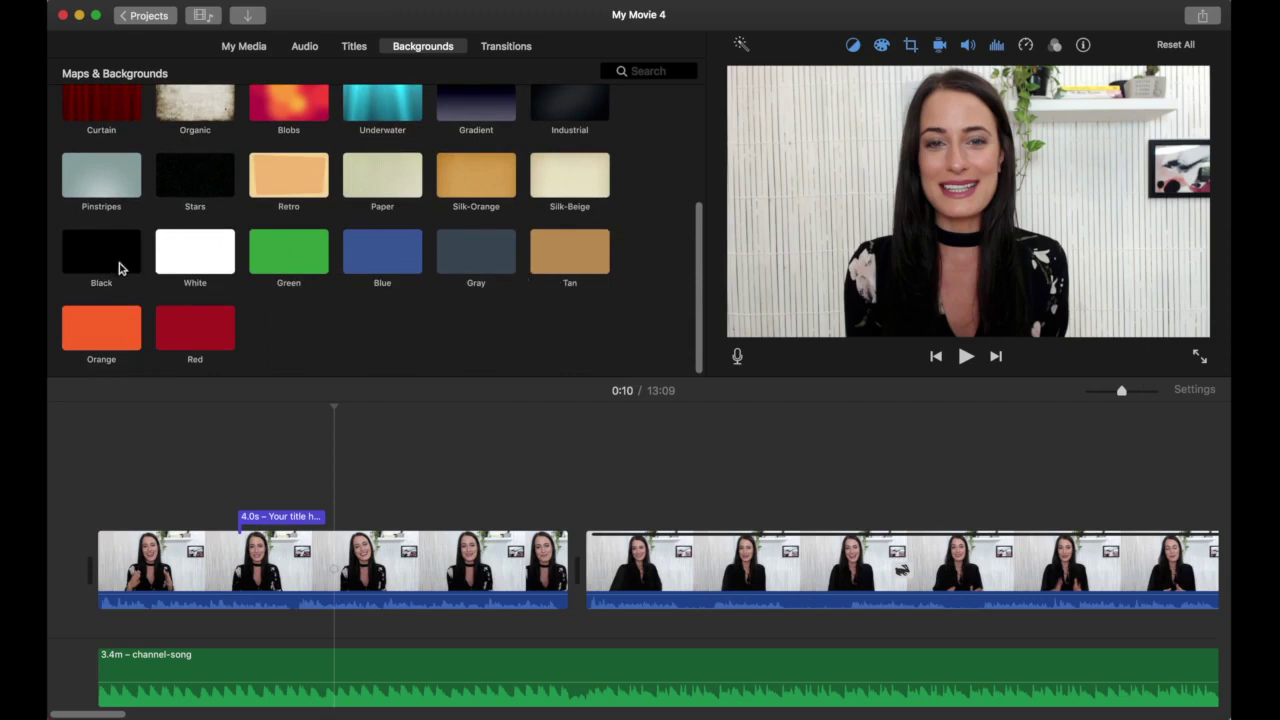
scroll(202, 286, up, 2)
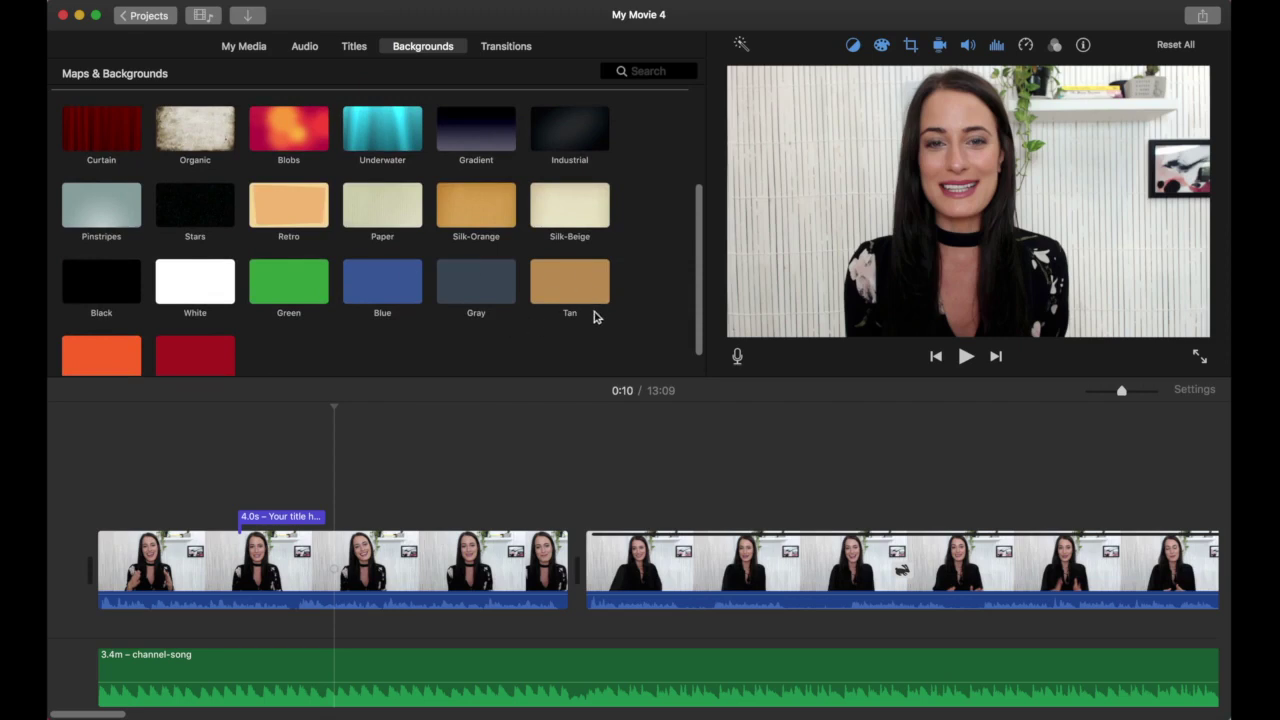
scroll(594, 317, down, 2)
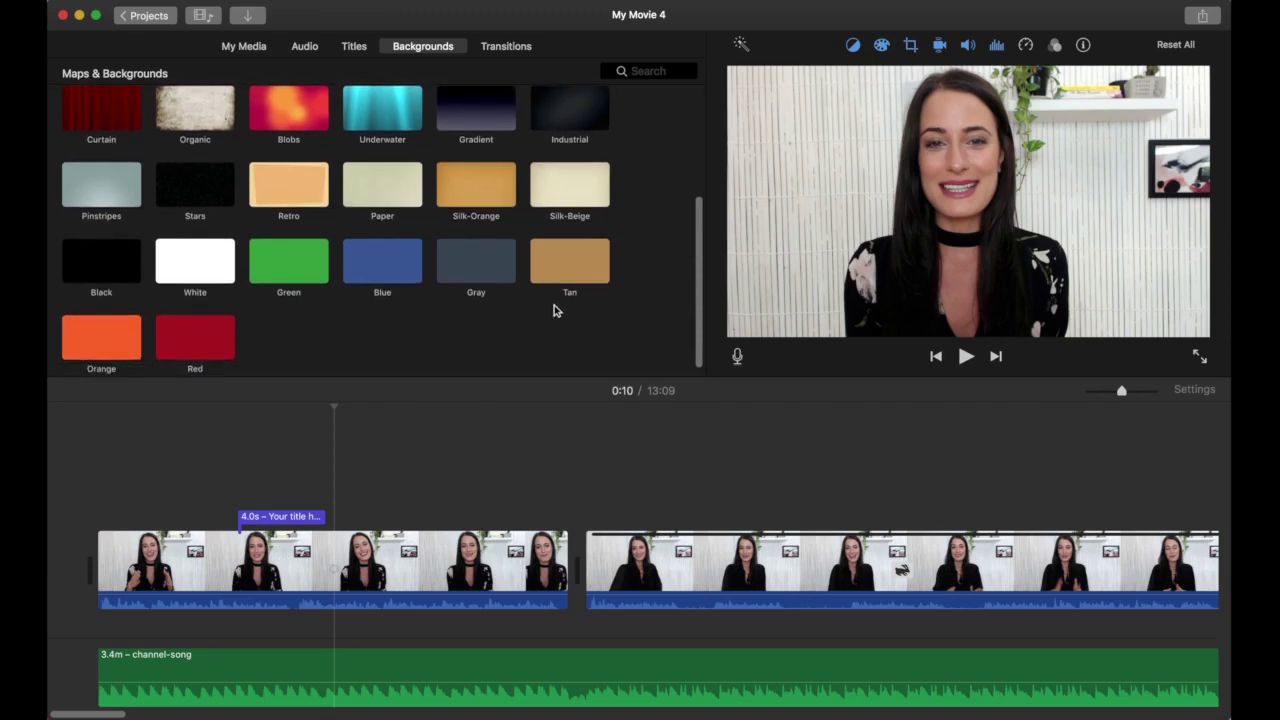
scroll(556, 310, down, 1)
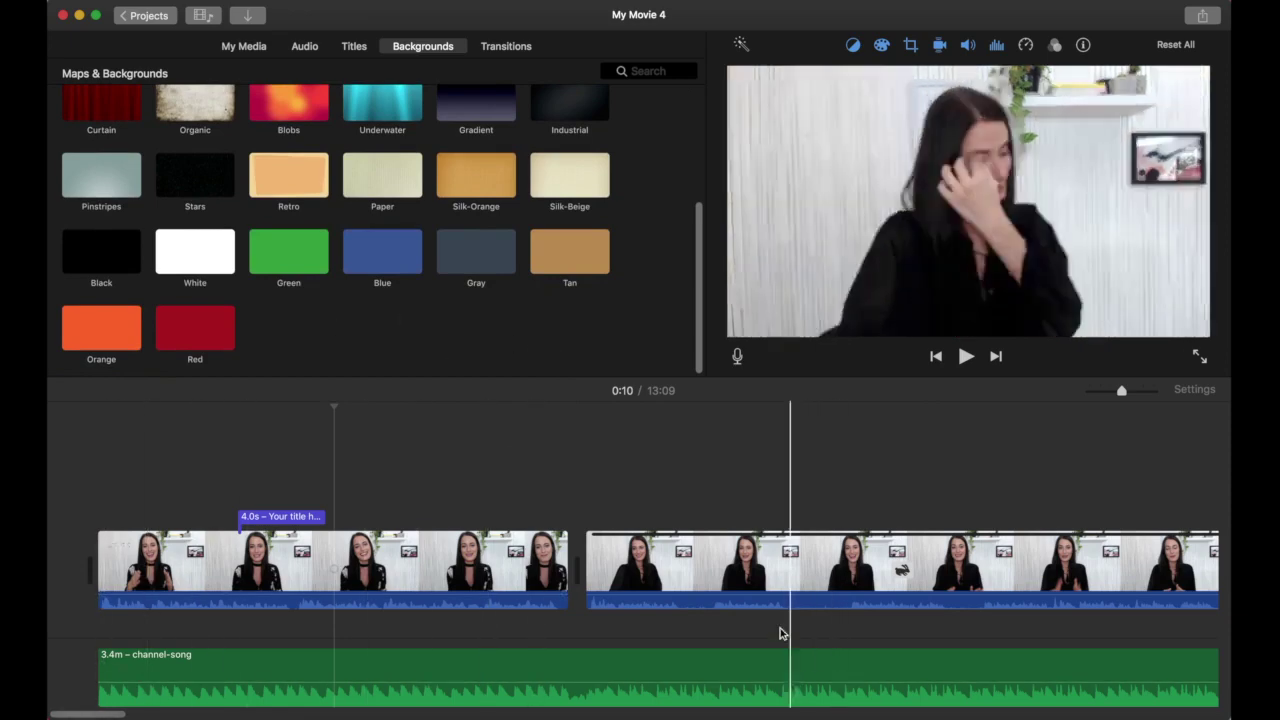
Step: Insert YouTube Thumbnails MAY.png from the Downloads folder between the first and second clips and play it back
click(320, 677)
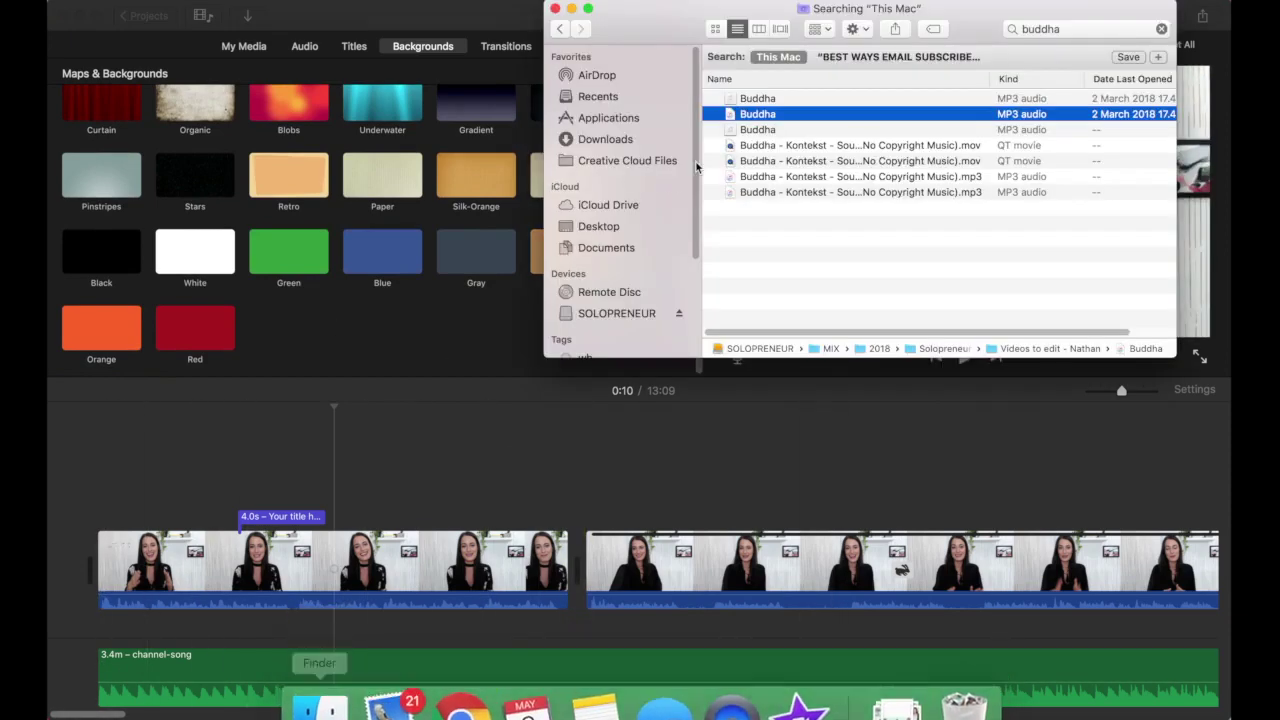
click(615, 139)
scroll(755, 125, up, 2)
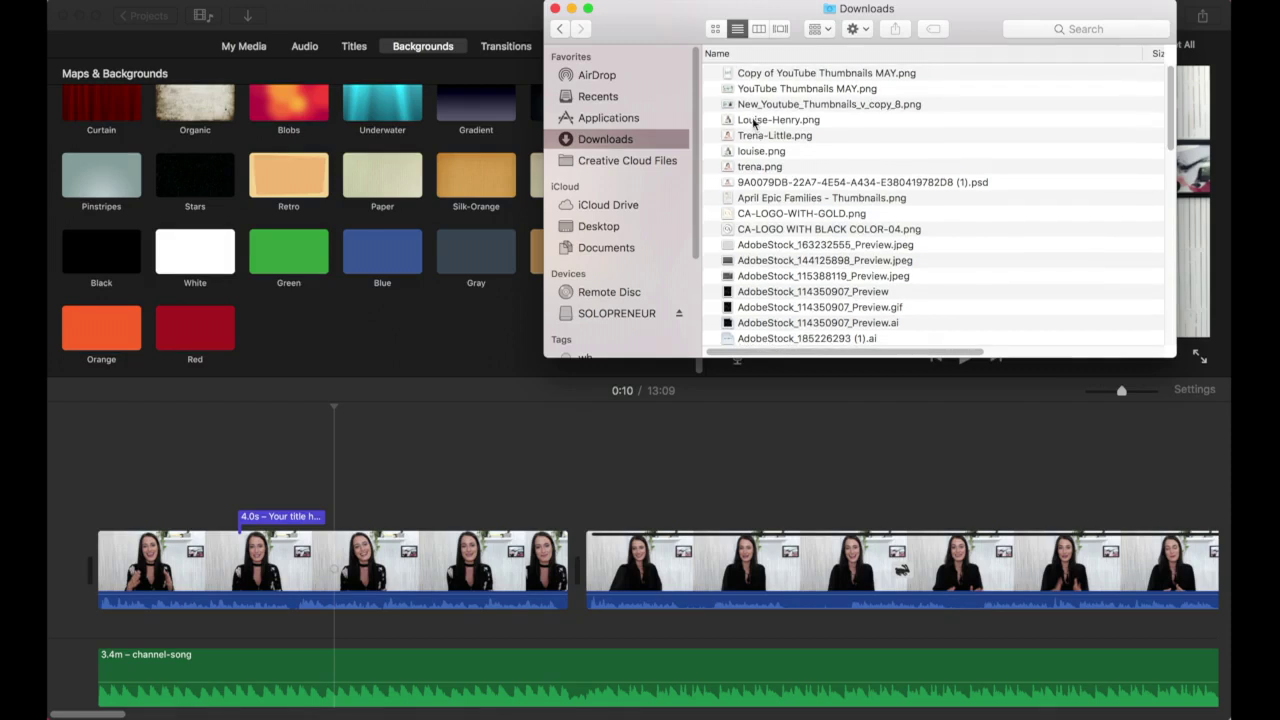
click(757, 89)
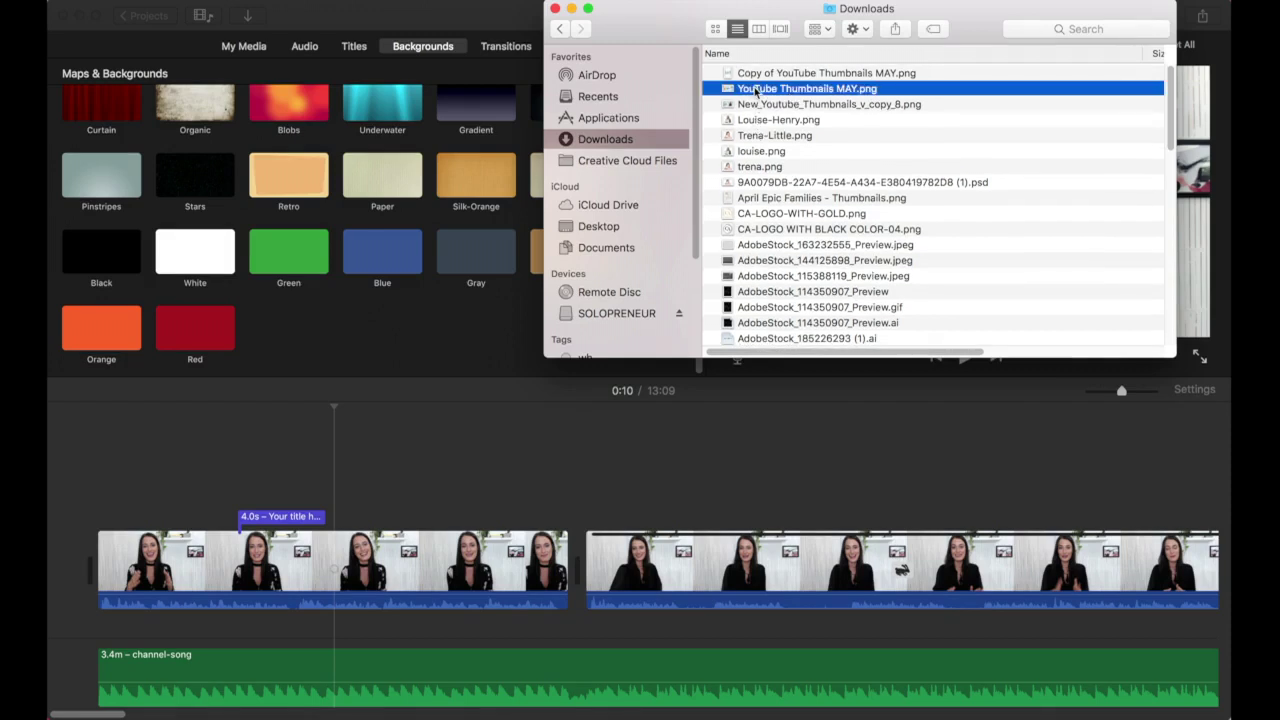
drag(757, 89, 587, 572)
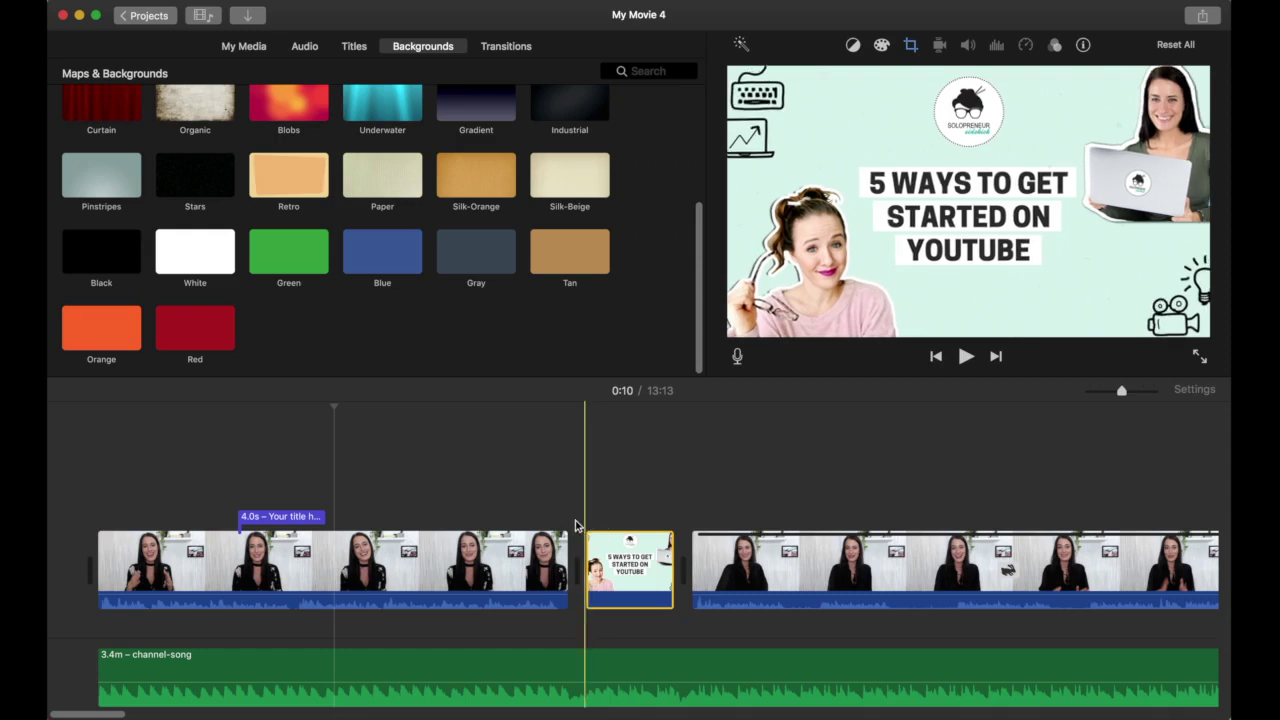
key(space)
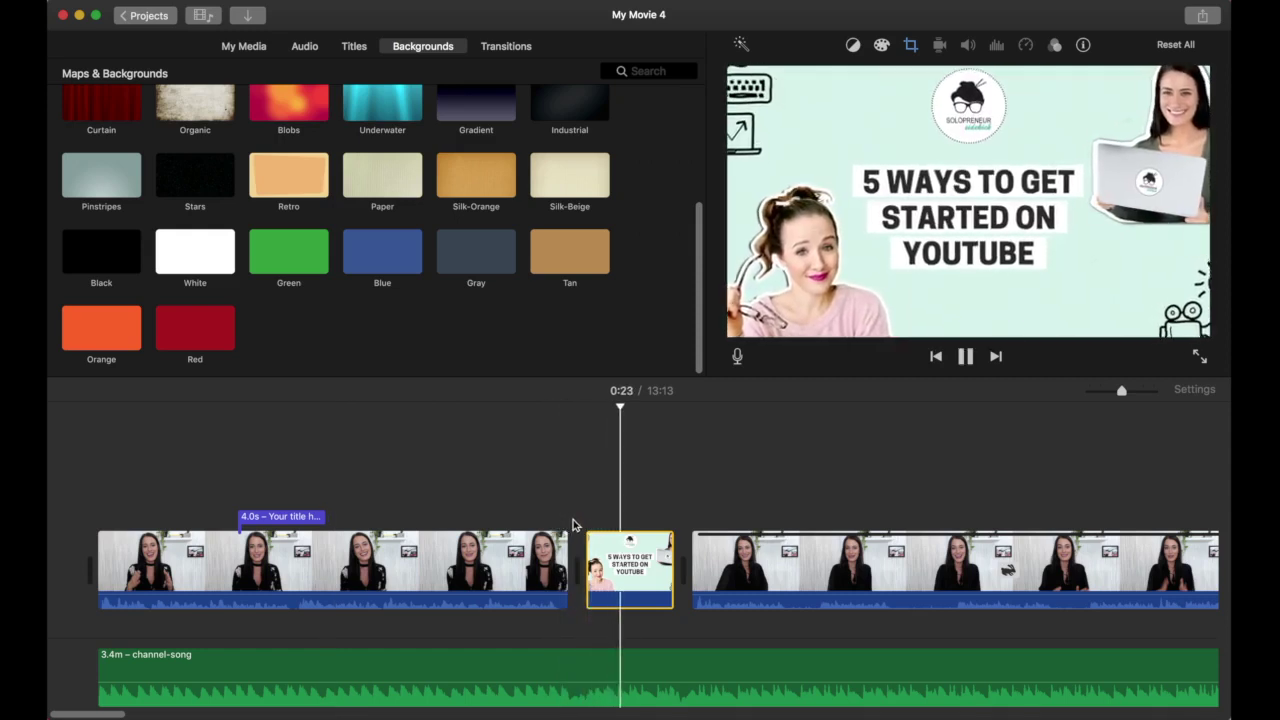
key(space)
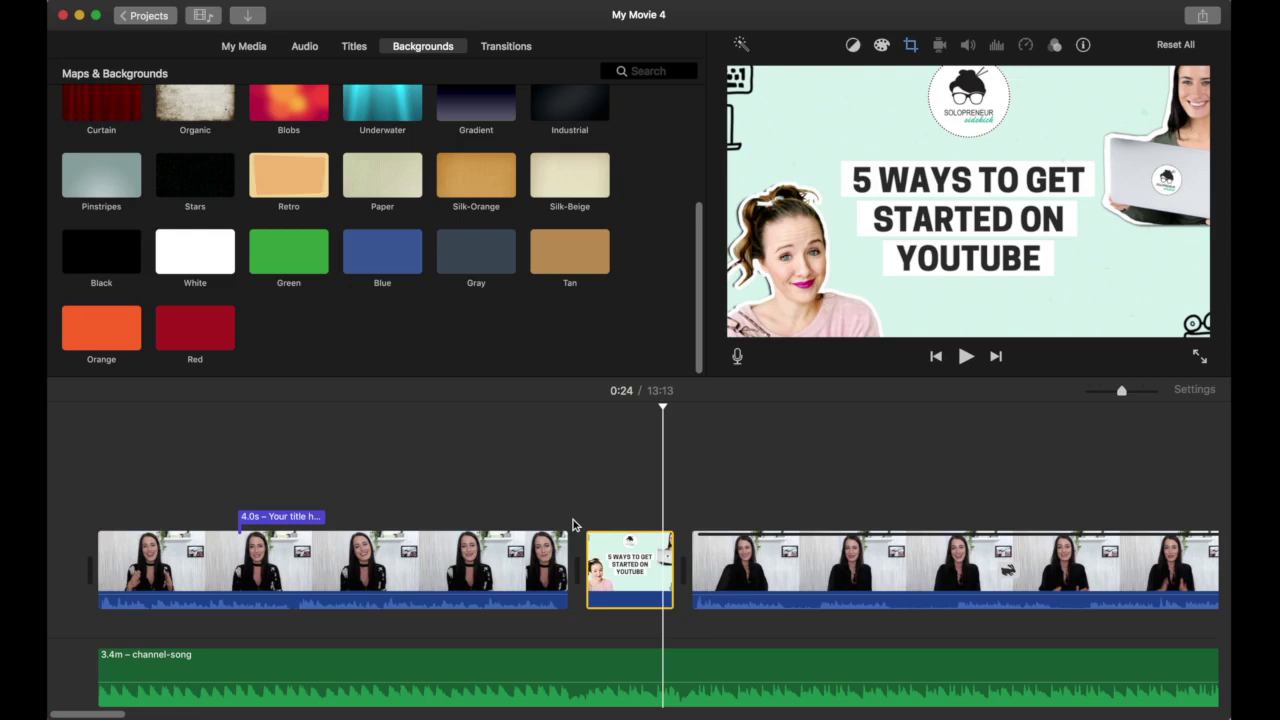
Step: Set the thumbnail image's cropping style to Fit and play it back
click(624, 524)
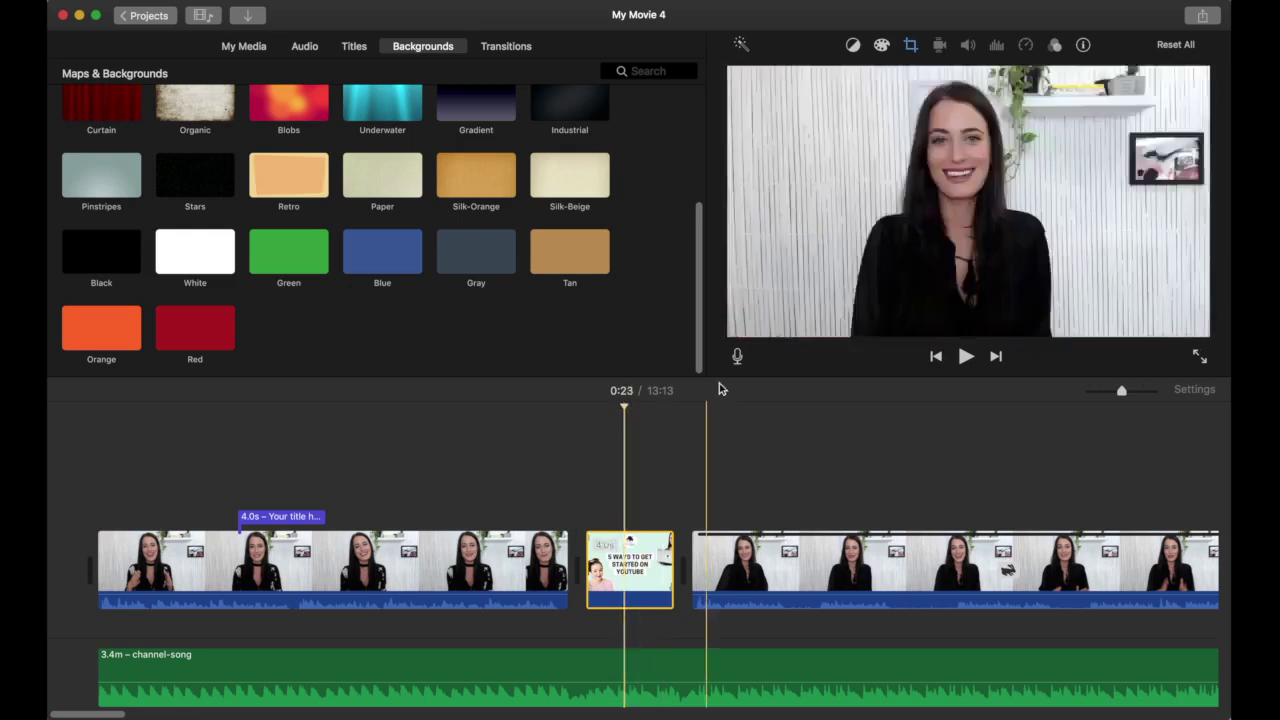
click(913, 50)
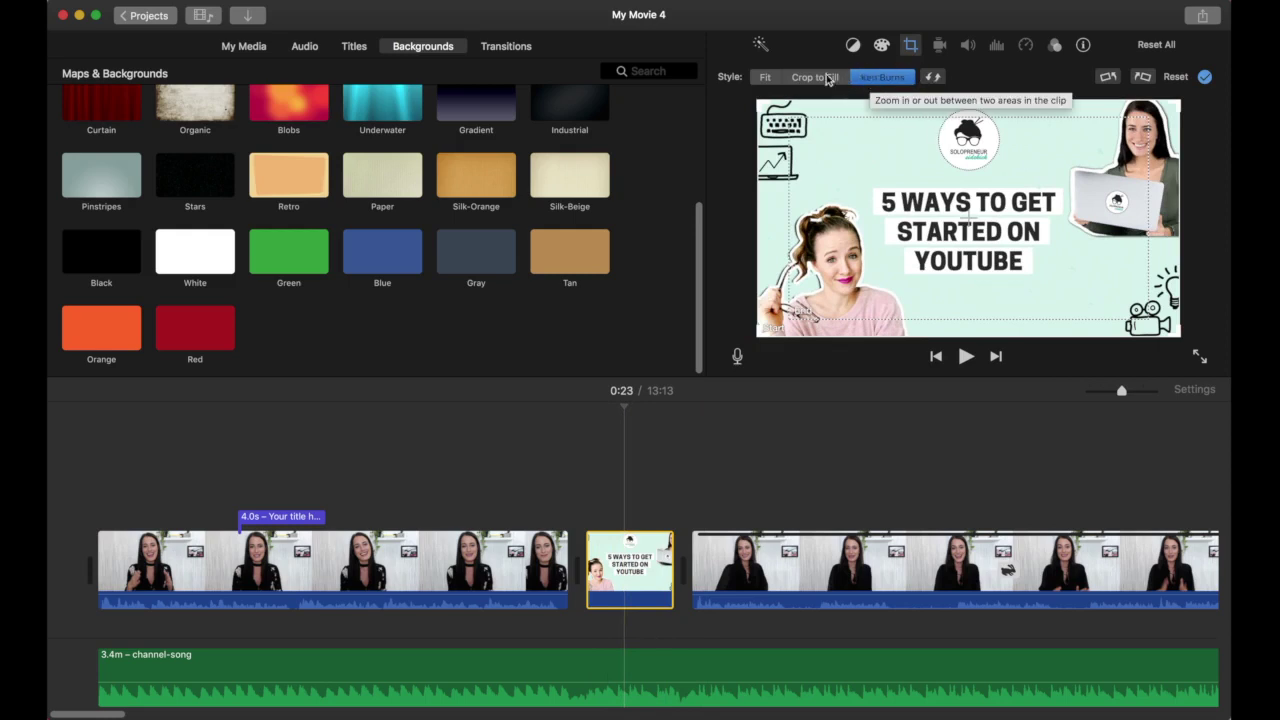
click(766, 77)
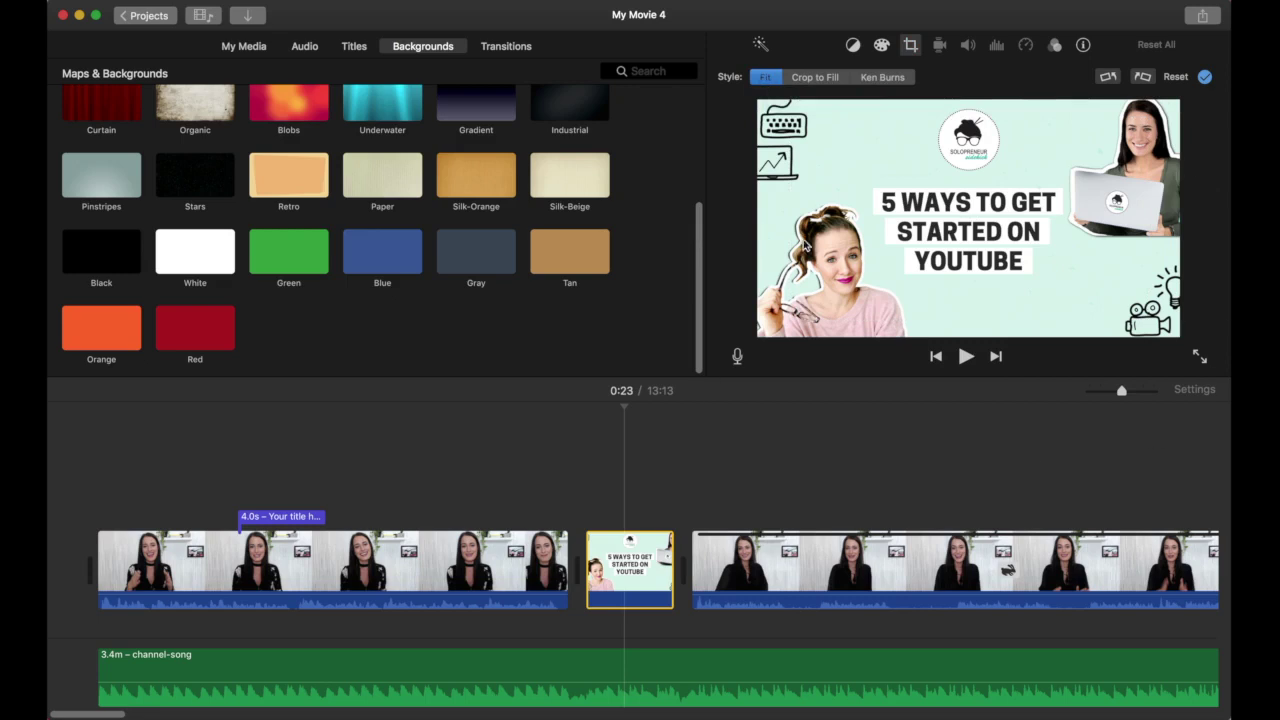
click(580, 447)
key(space)
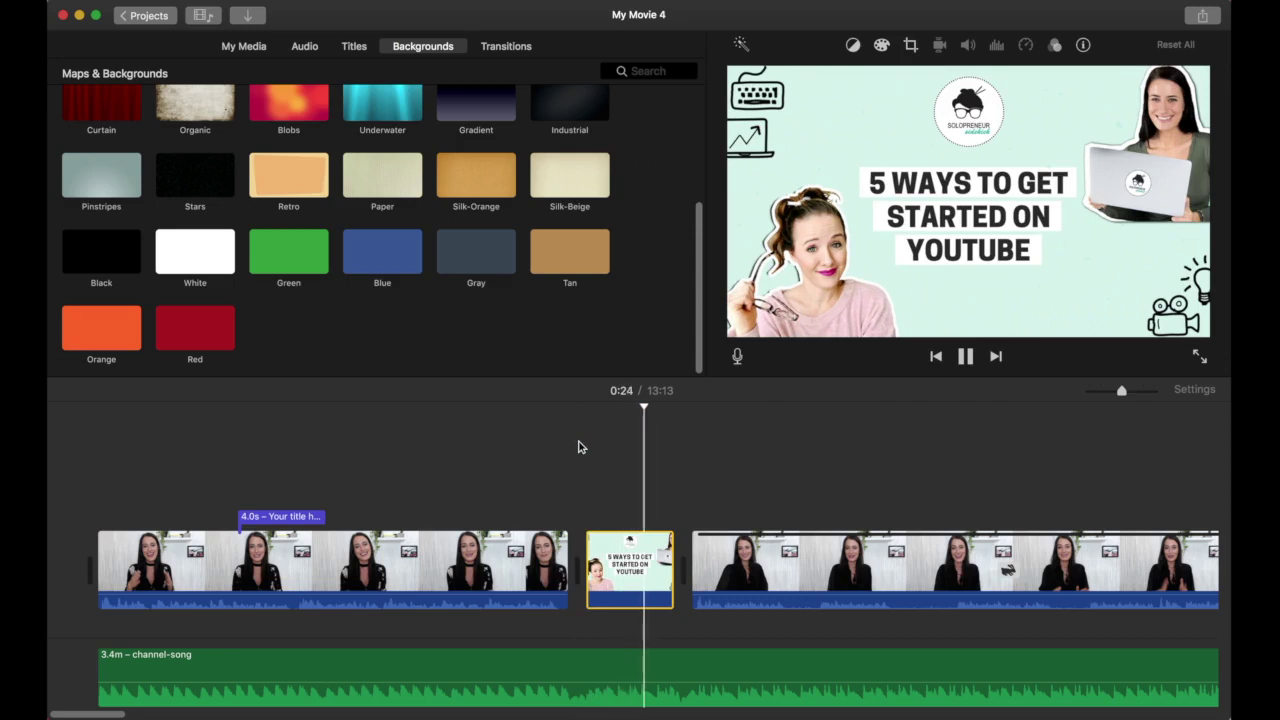
key(space)
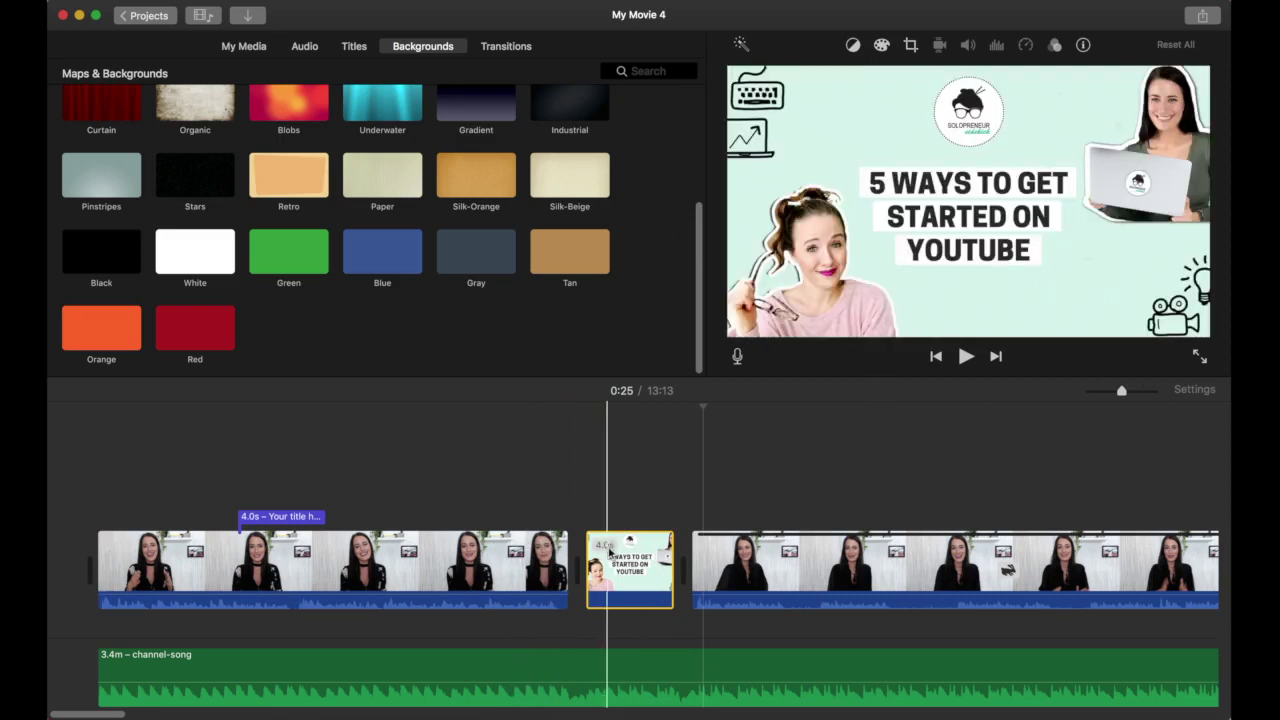
Step: Move the thumbnail image above the end part of the first clip and set its overlay style to Picture in Picture
drag(628, 588, 503, 497)
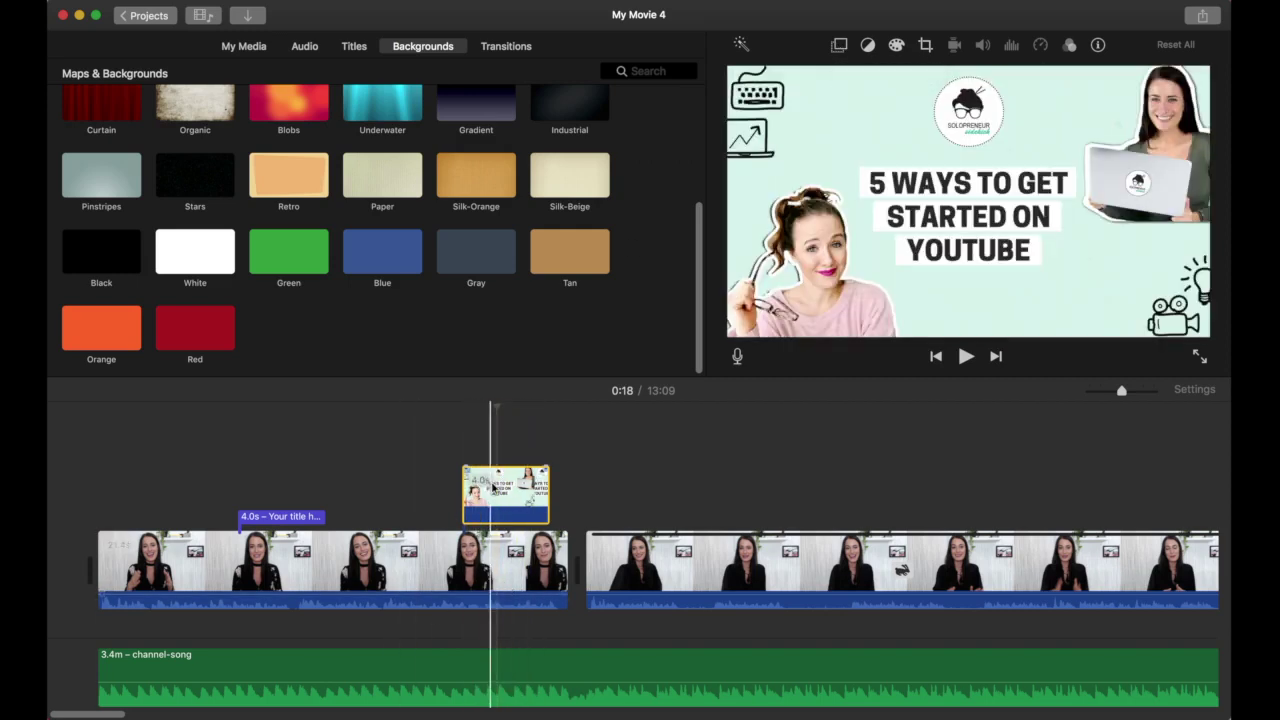
click(839, 47)
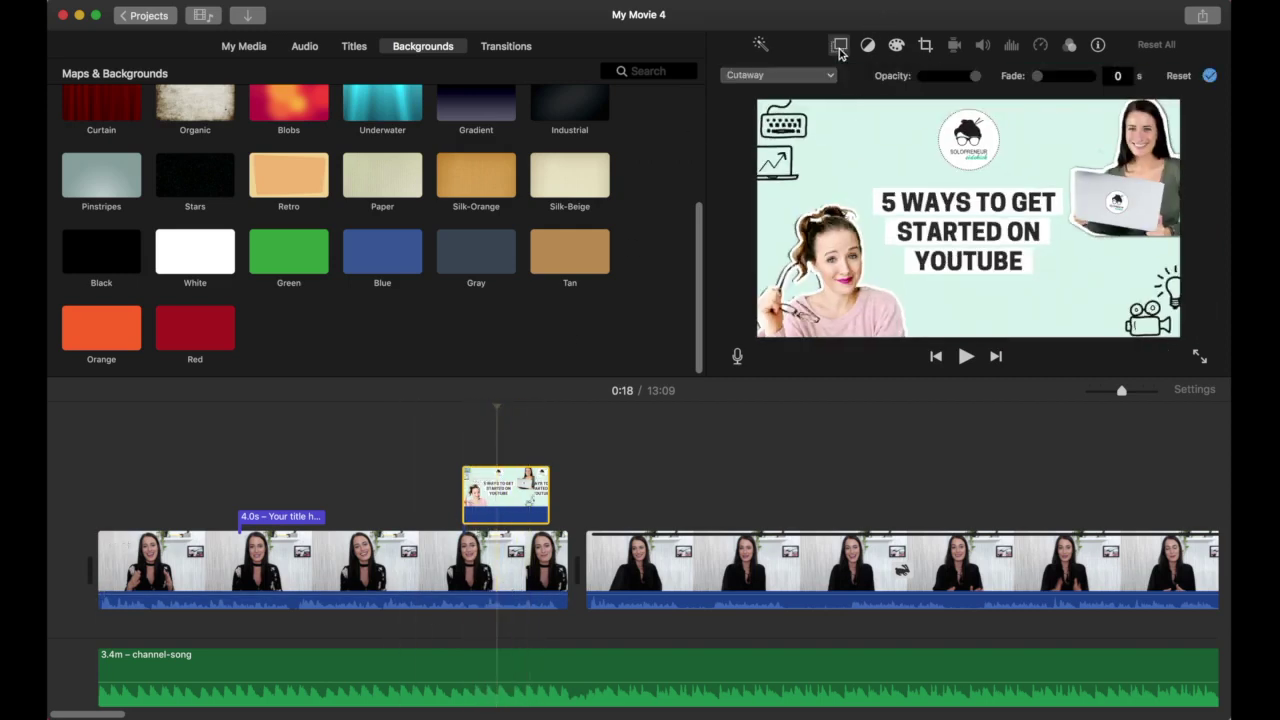
click(830, 75)
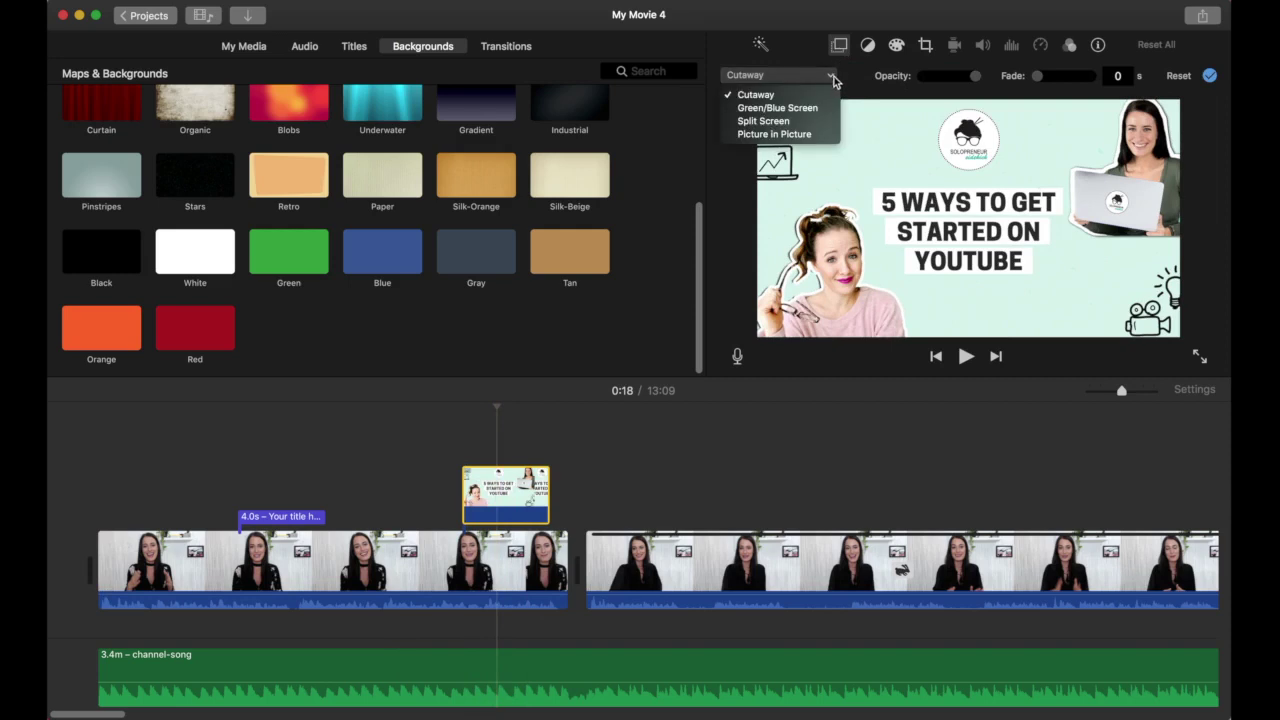
click(820, 135)
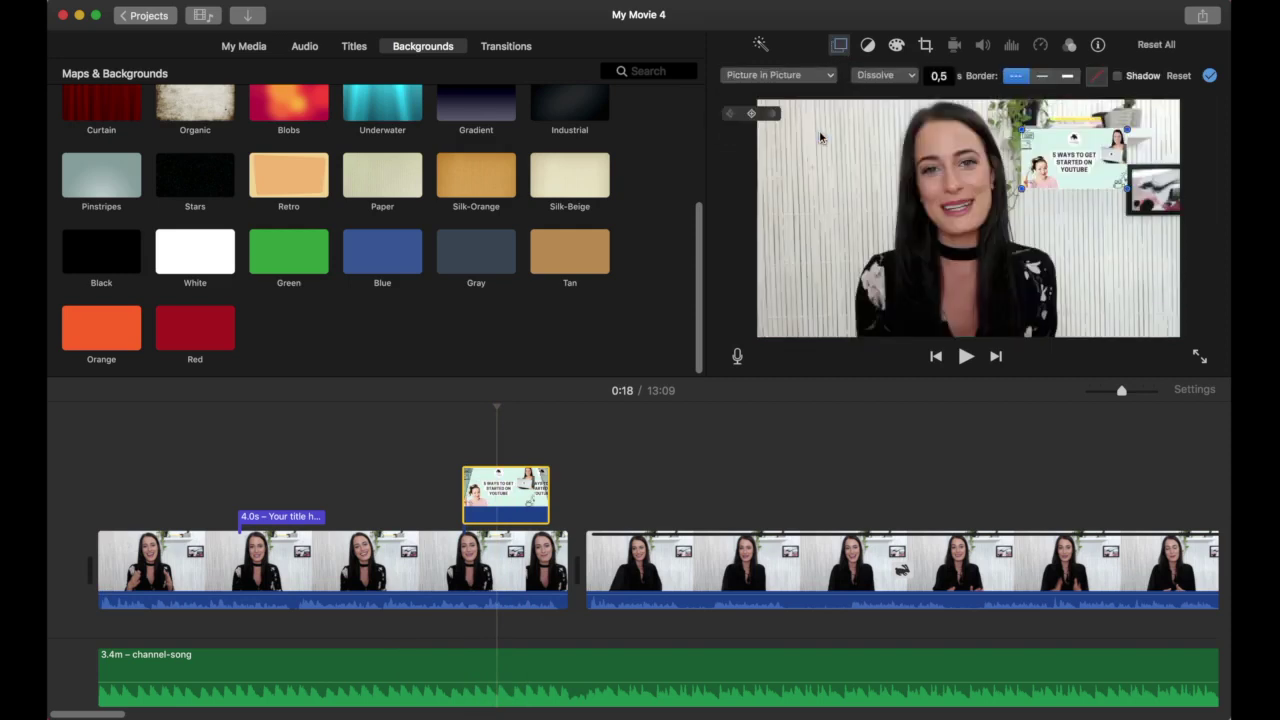
Step: Enlarge the picture-in-picture thumbnail beside the speaker's head, nudge it into place, apply it and play it back
drag(1128, 190, 1182, 219)
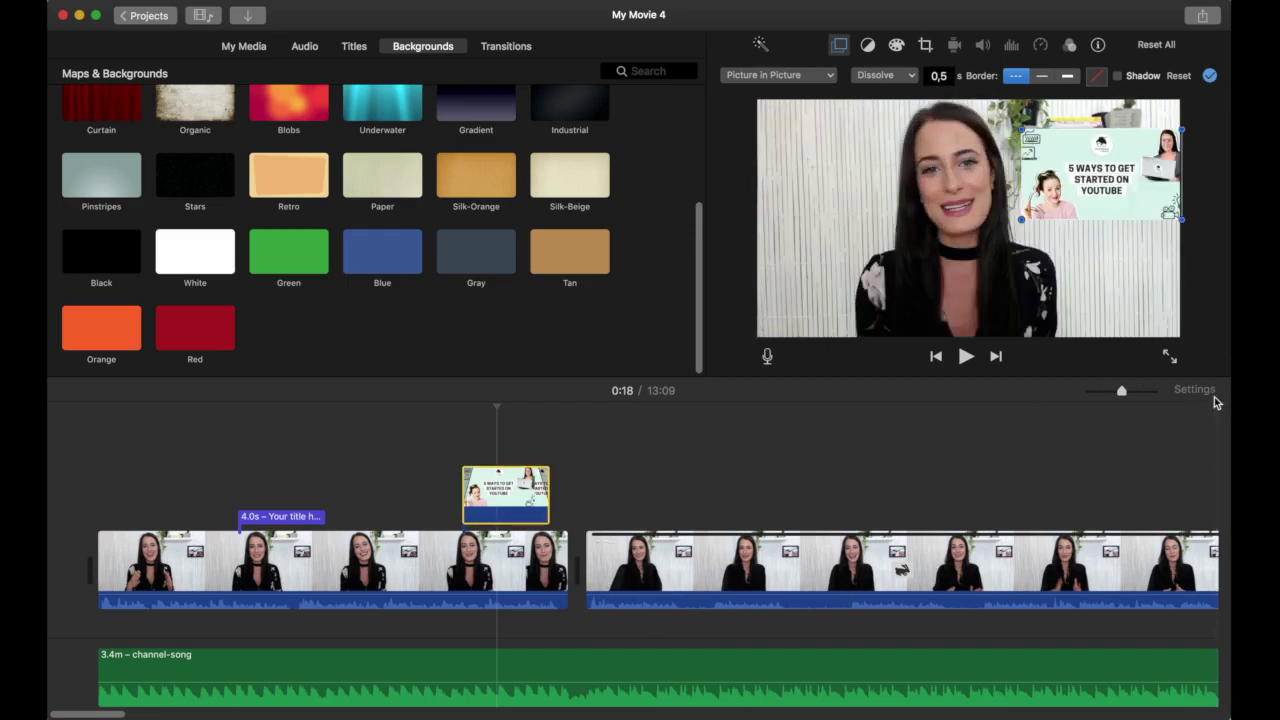
drag(1125, 186, 1117, 180)
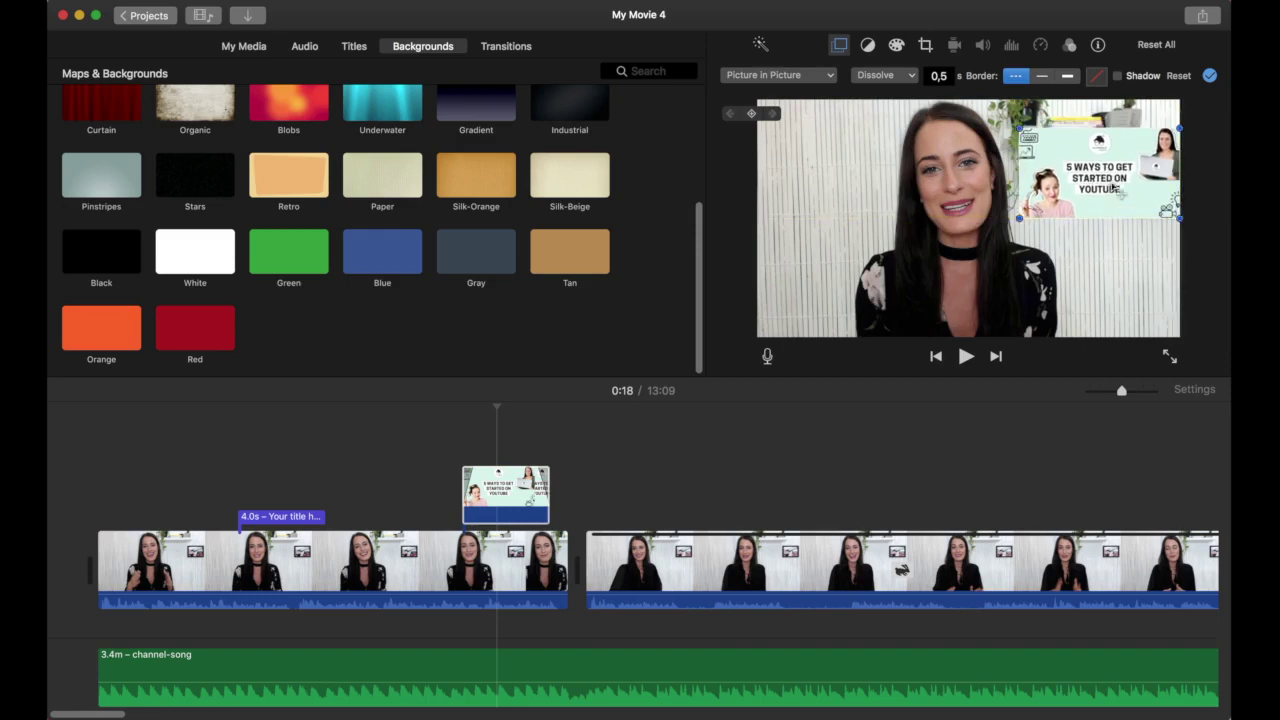
click(1210, 75)
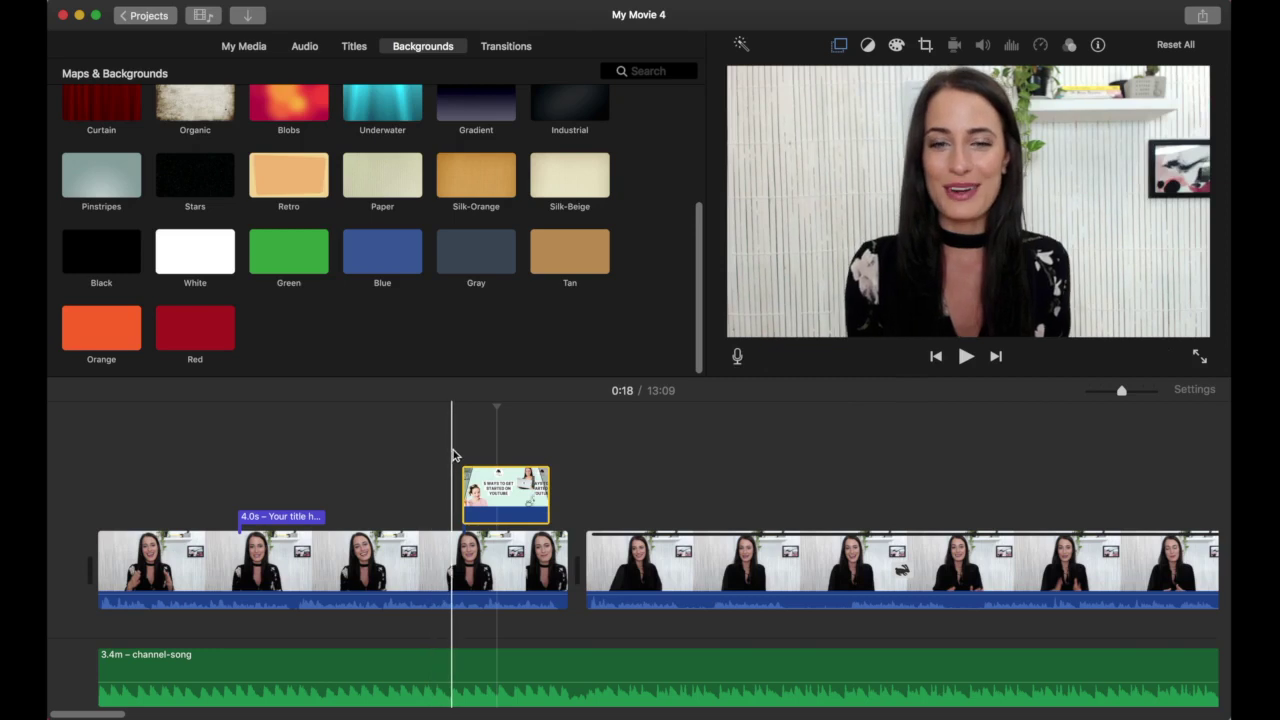
key(space)
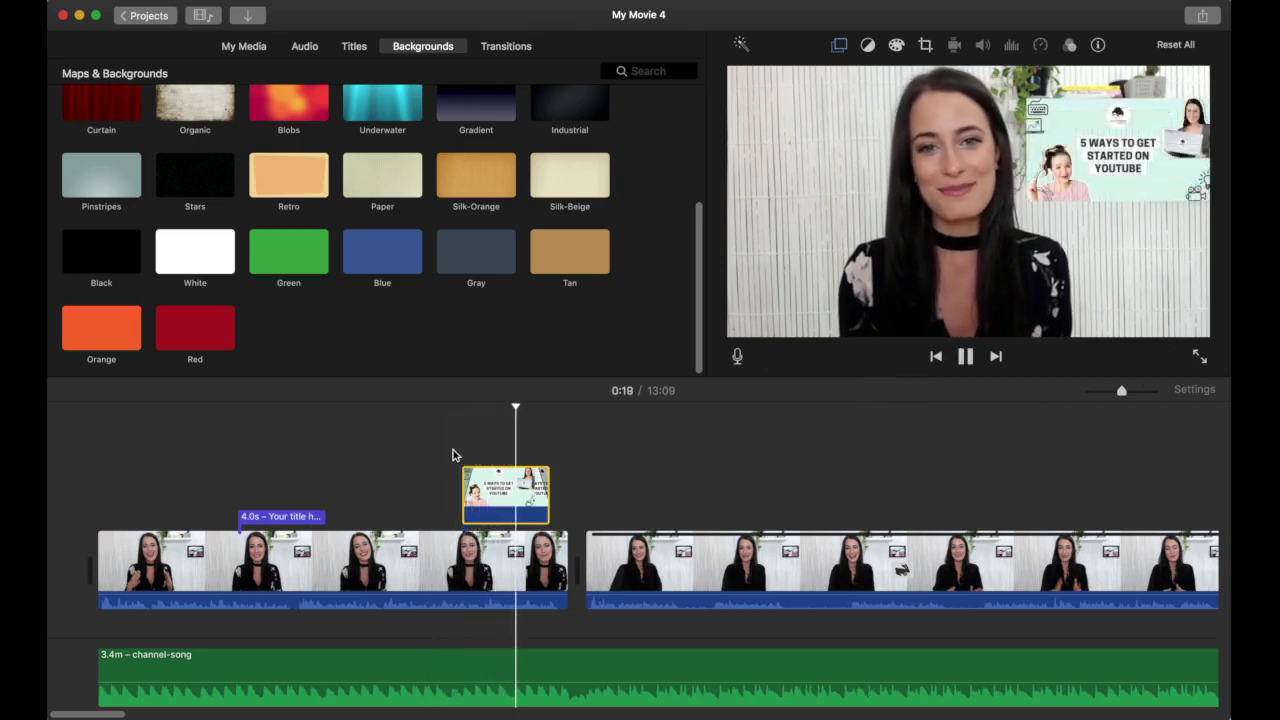
key(space)
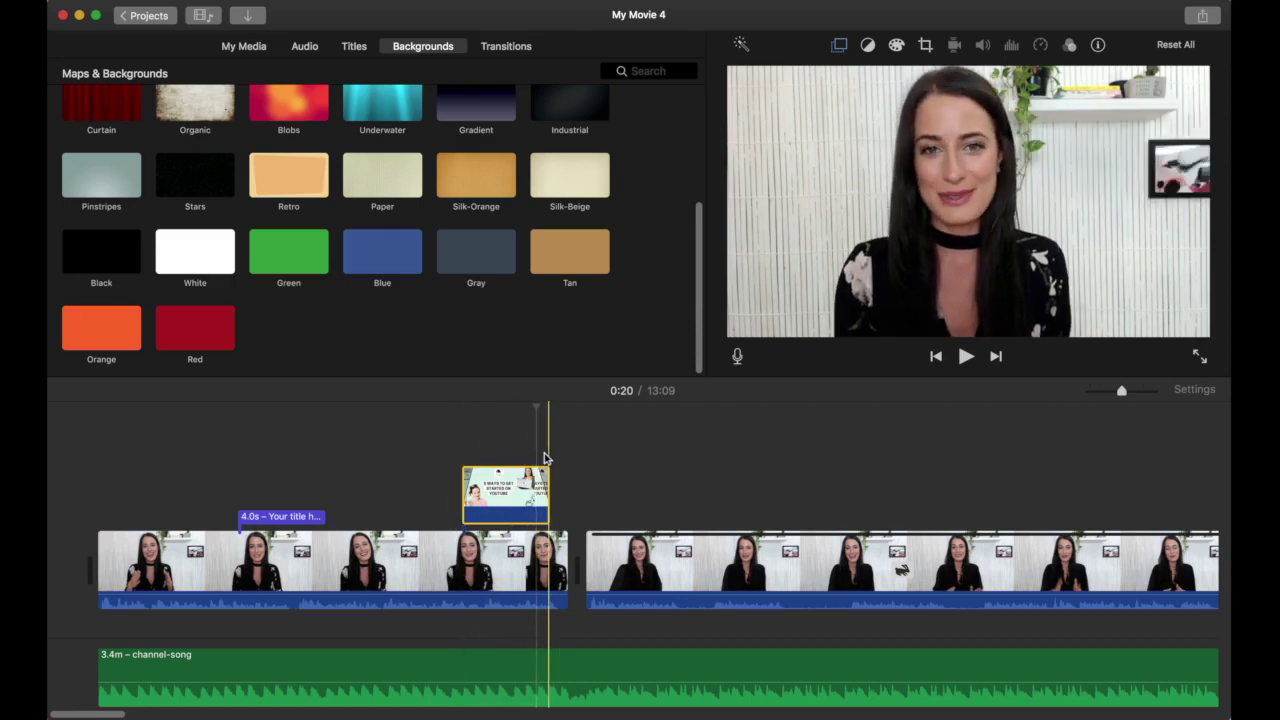
Step: Set the picture-in-picture thumbnail's Dissolve duration to 0 seconds and play the movie from just before it
click(494, 482)
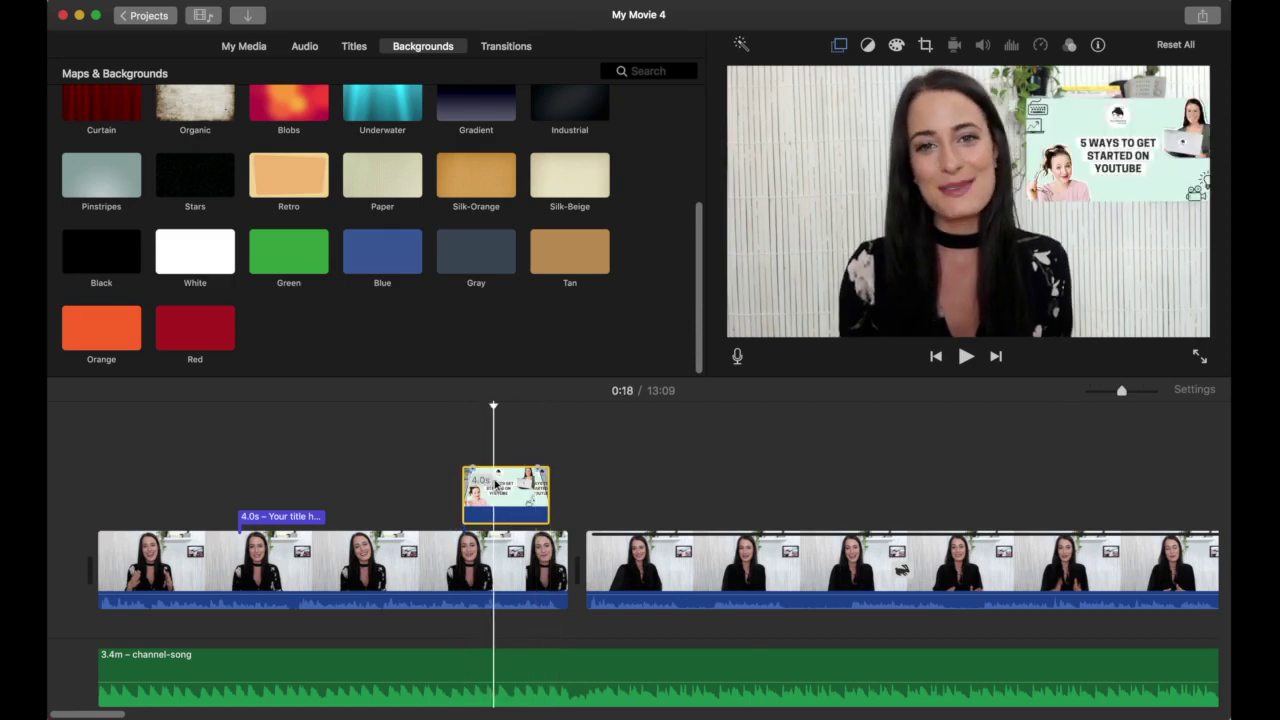
click(840, 45)
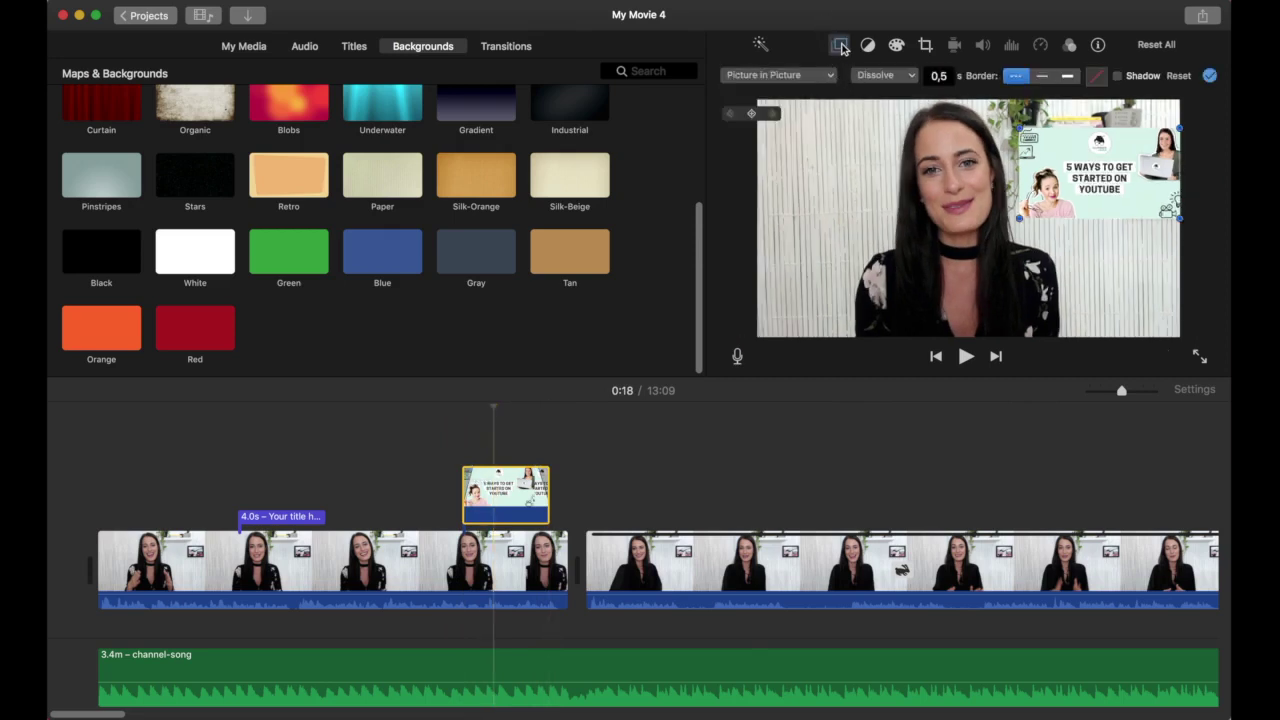
click(907, 78)
click(885, 94)
double_click(938, 76)
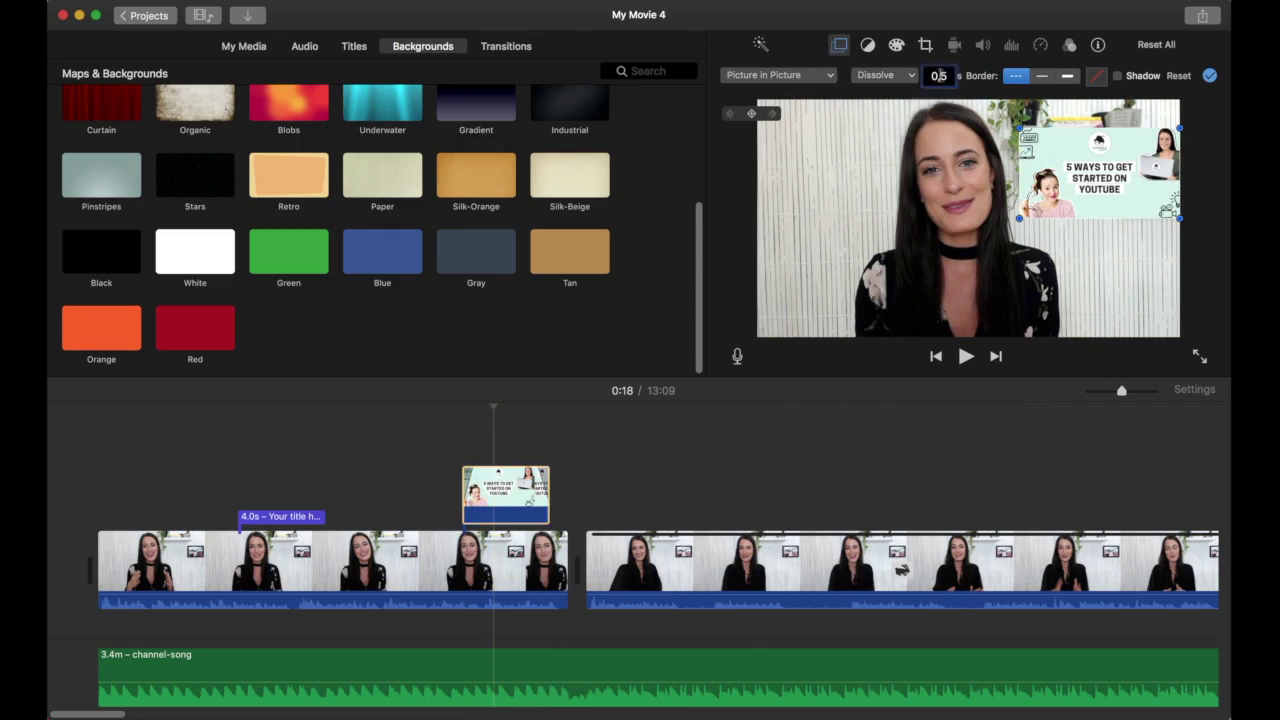
text(0)
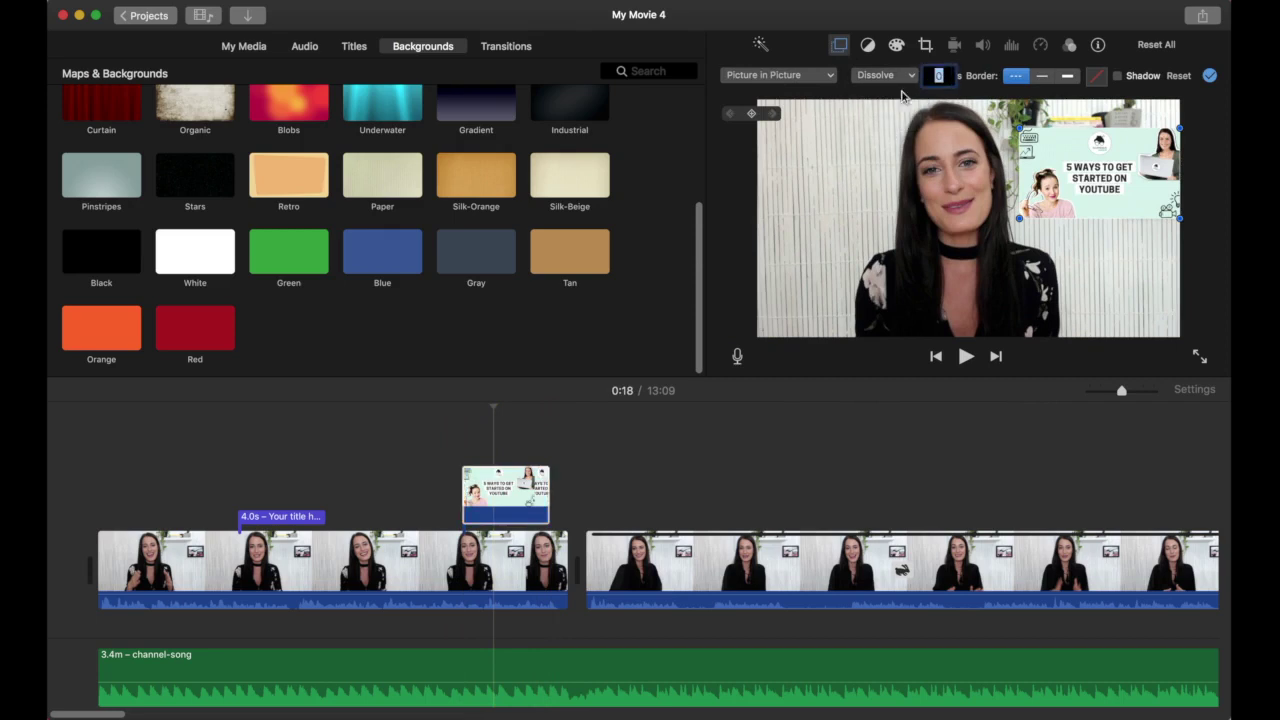
click(450, 425)
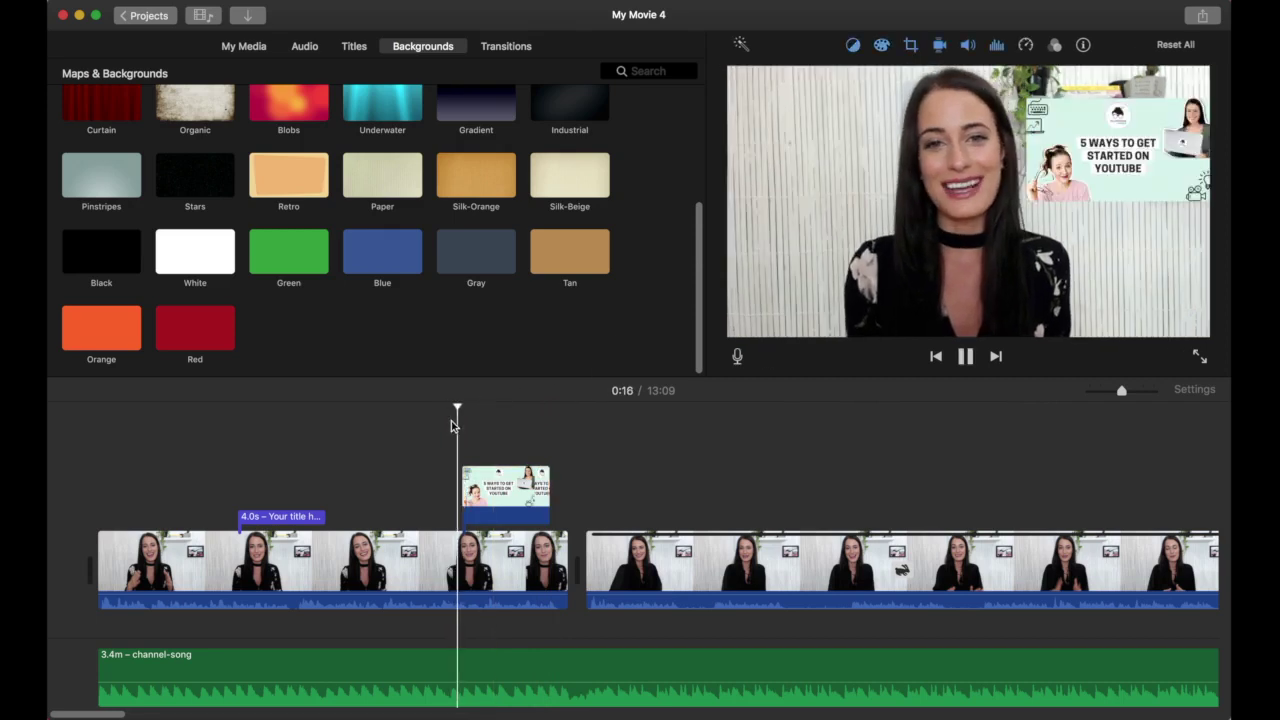
key(space)
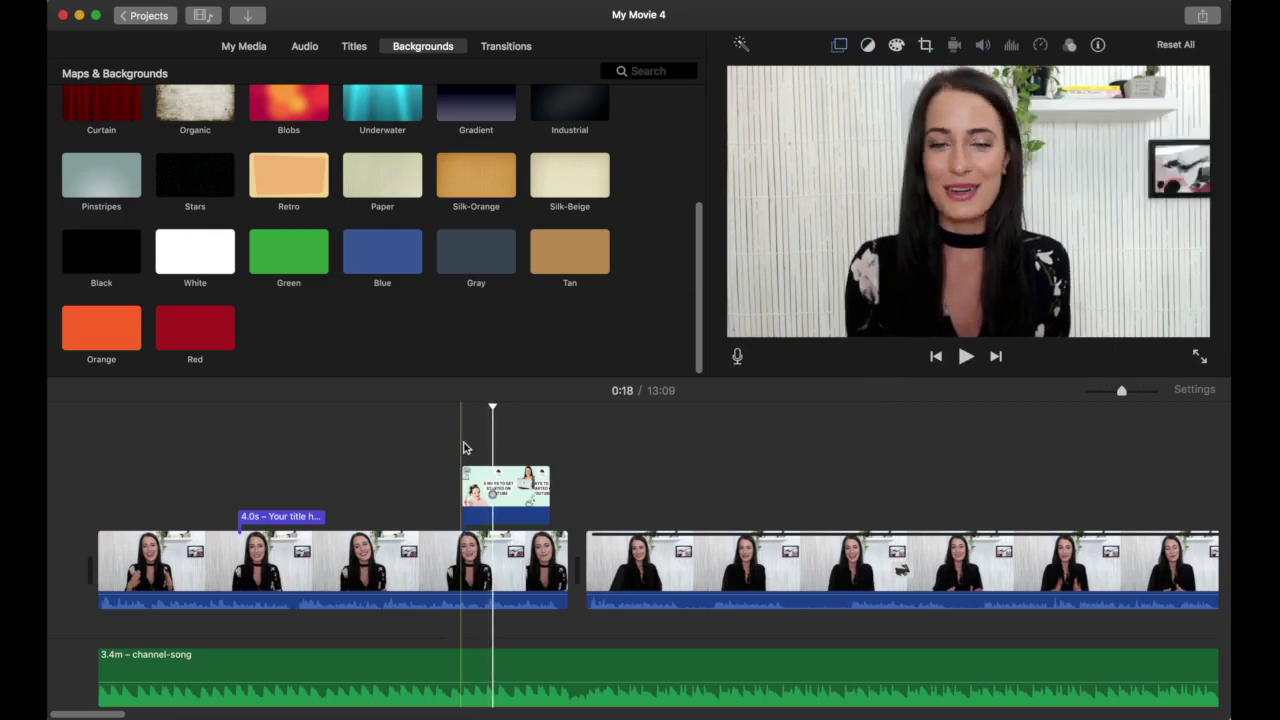
Step: Try a Fade to White transition between the first and second clips, play it back and undo it
click(508, 48)
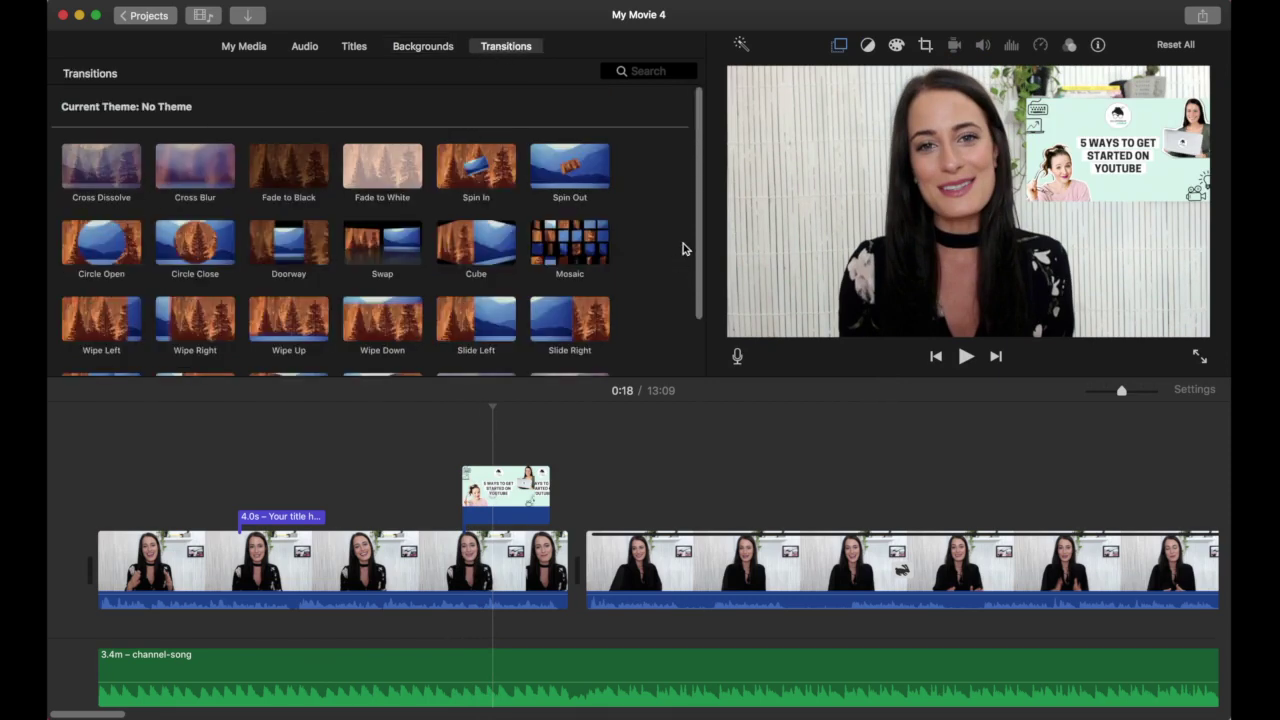
scroll(683, 243, down, 3)
scroll(683, 243, up, 3)
drag(377, 180, 565, 570)
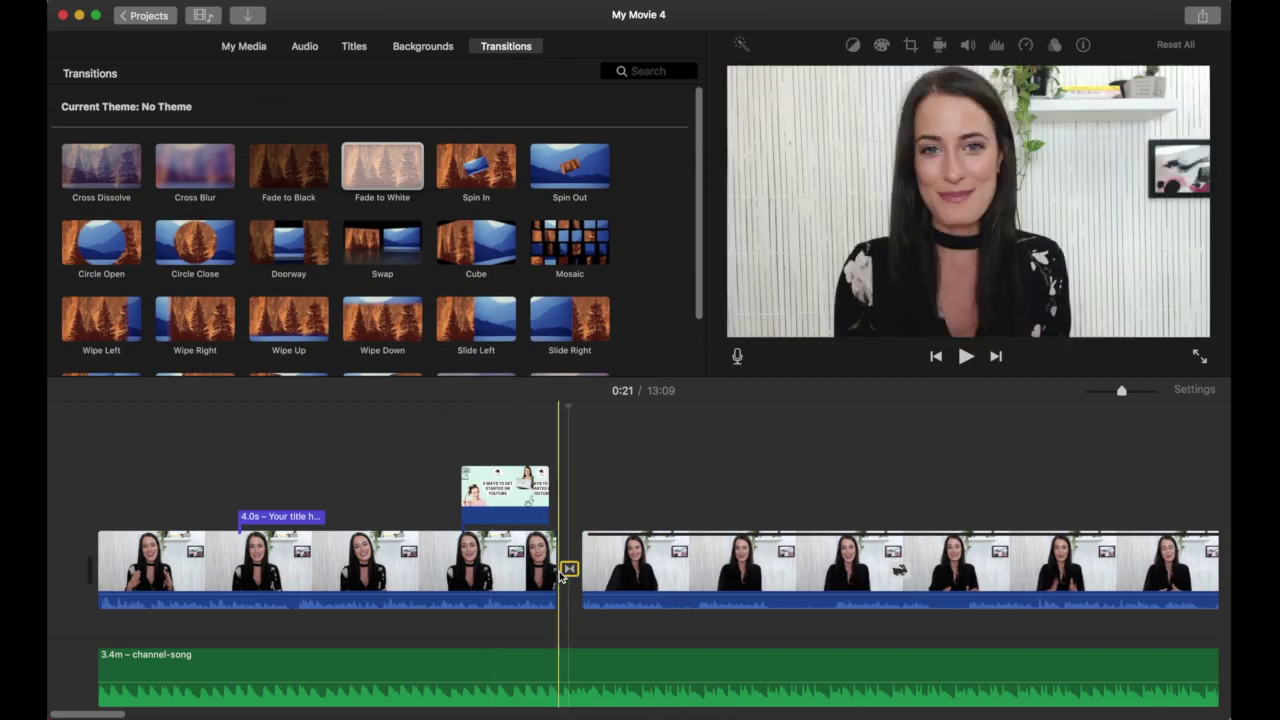
click(529, 412)
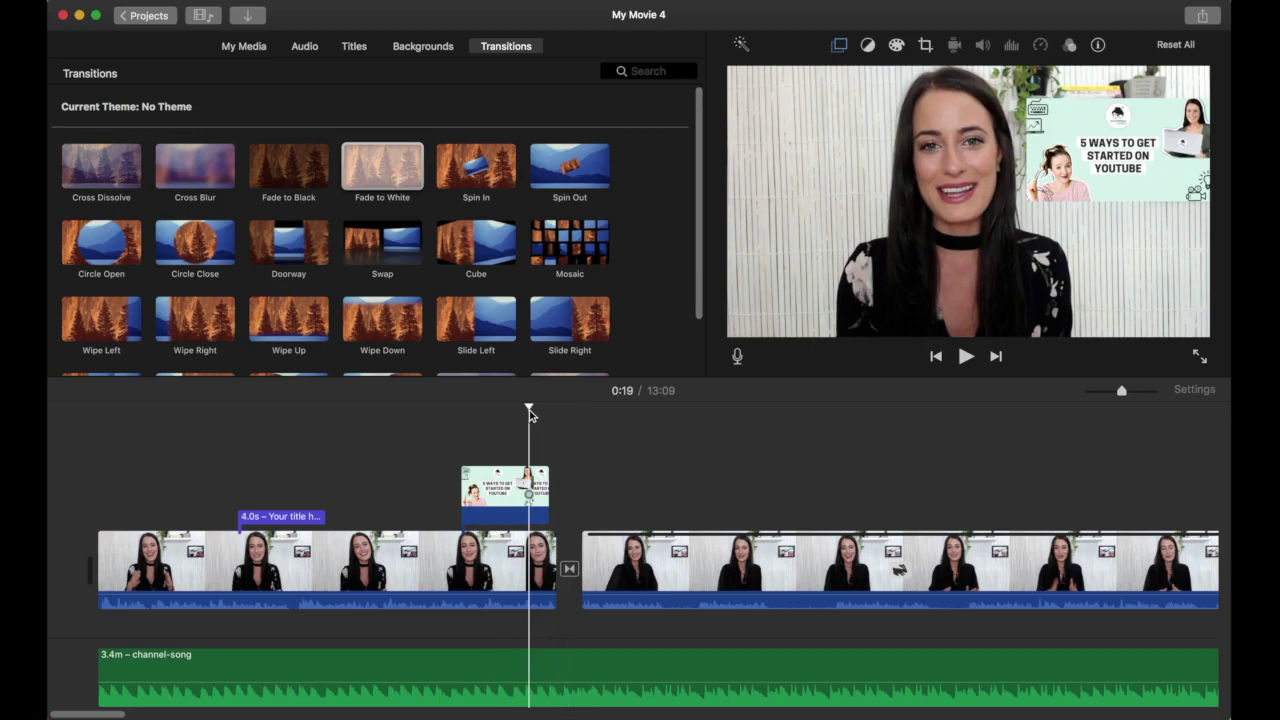
key(space)
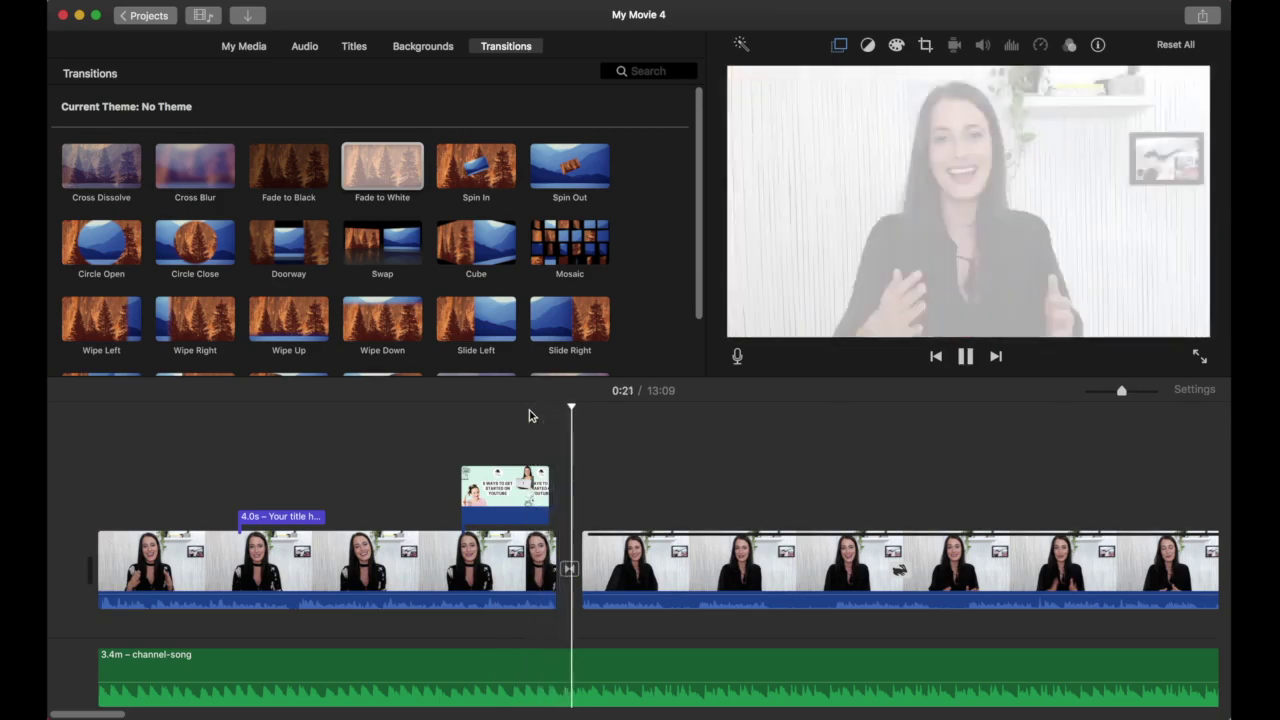
key(space)
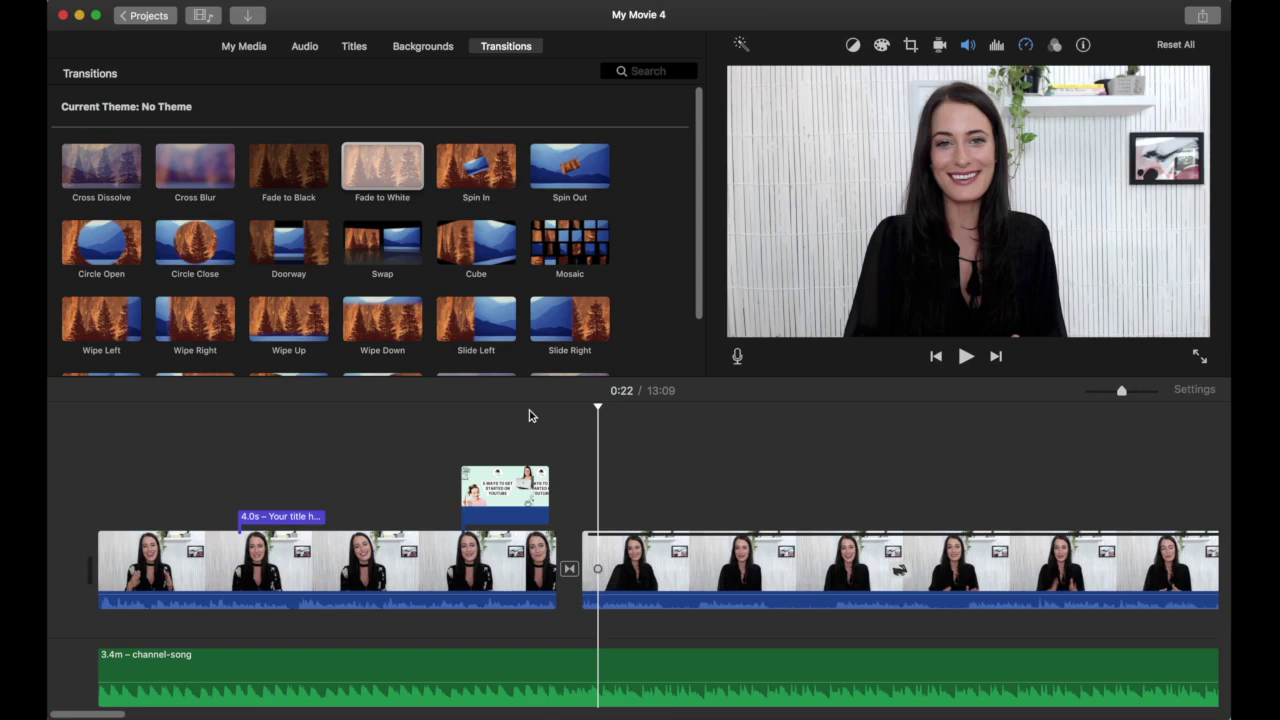
key(super+z)
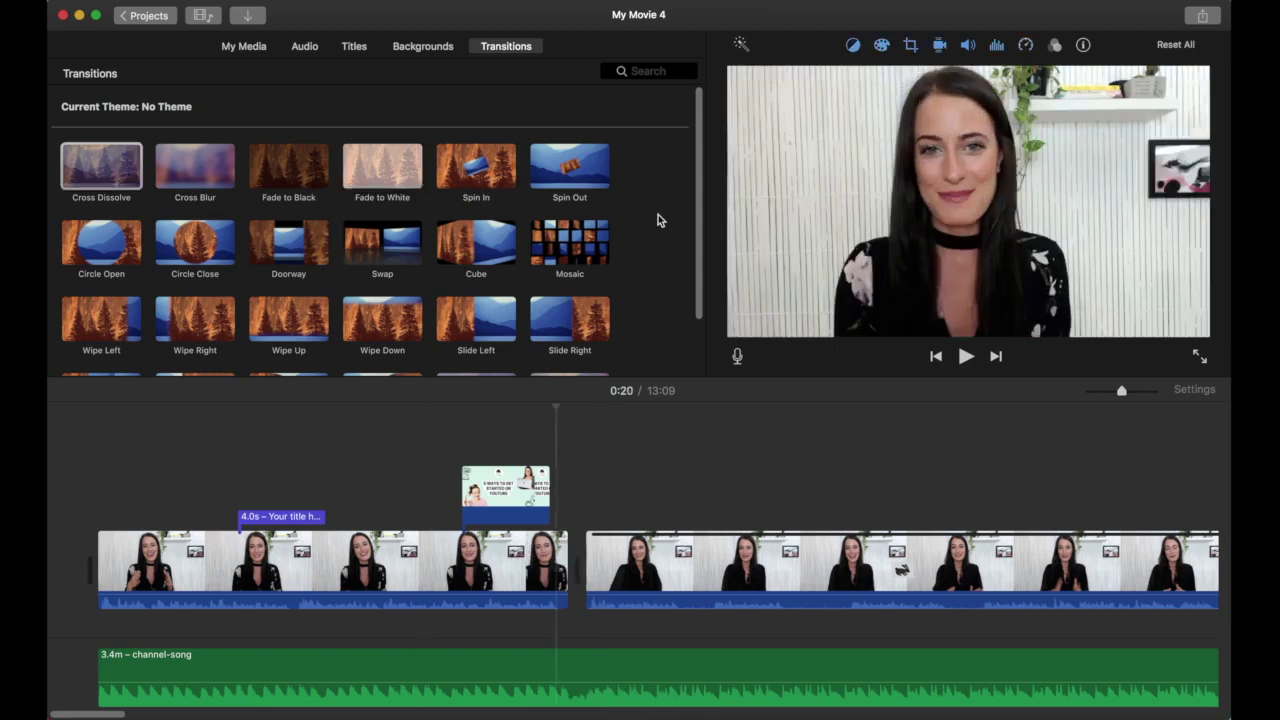
Step: Add a Wipe Right transition between the first and second clips and play it back
scroll(658, 214, down, 2)
scroll(659, 219, up, 3)
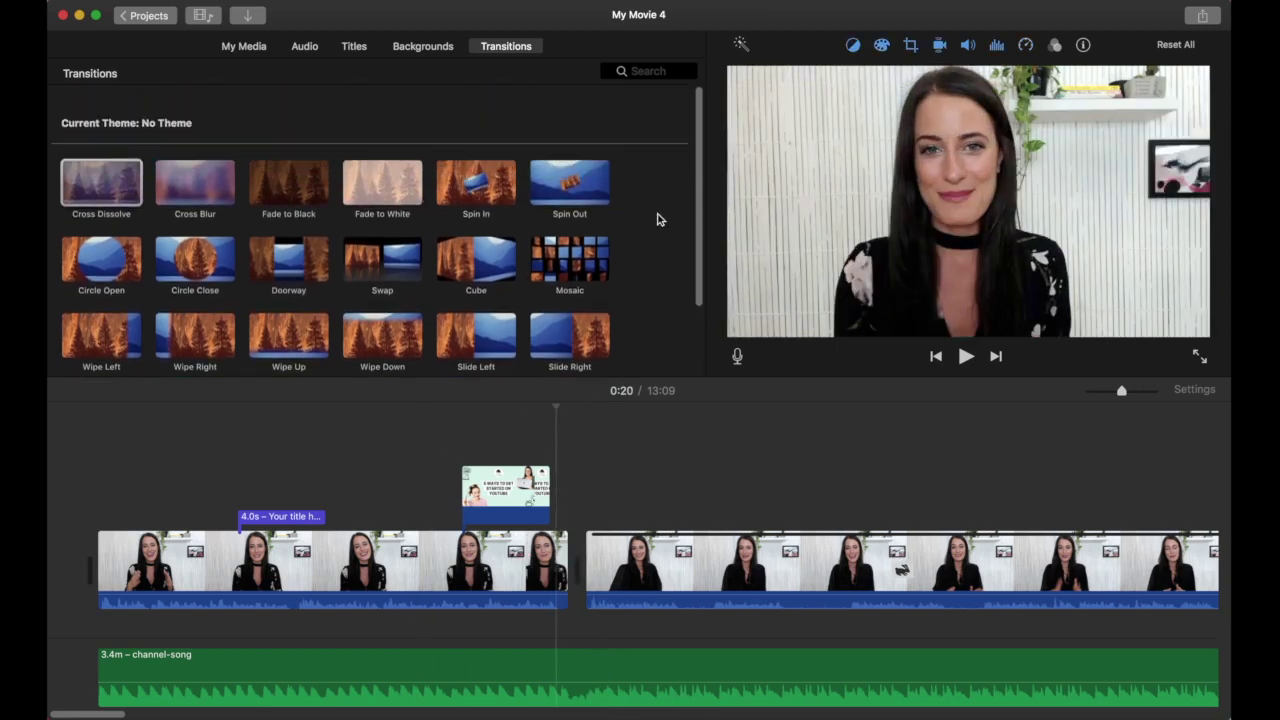
scroll(658, 219, down, 1)
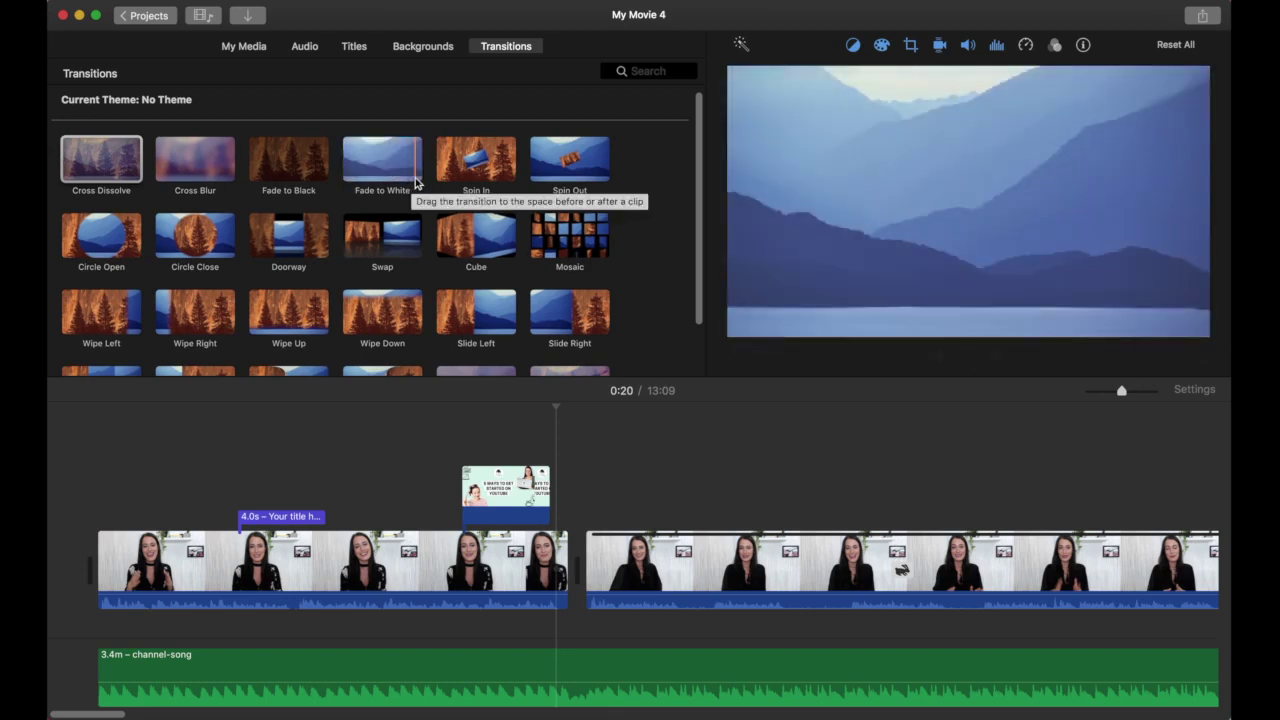
scroll(414, 183, down, 2)
scroll(414, 183, down, 2)
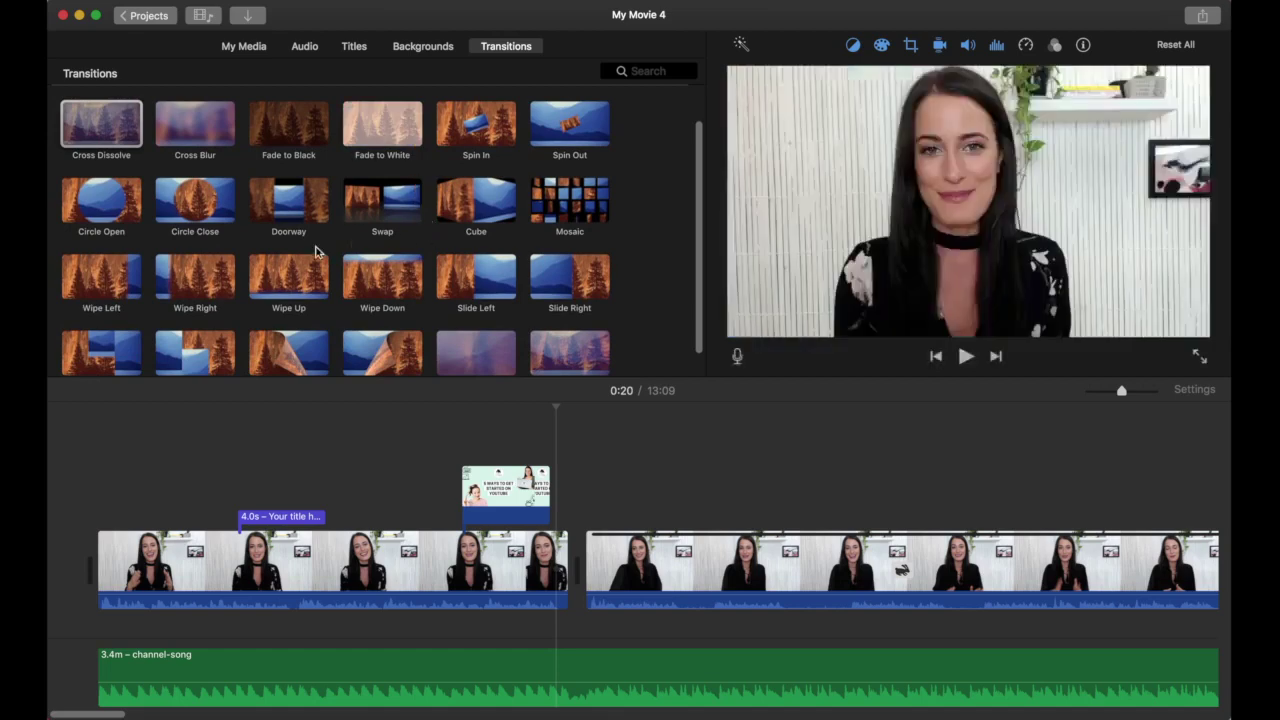
mouse_move(195, 280)
mouse_down()
mouse_move(385, 370)
mouse_move(578, 580)
mouse_up()
click(530, 437)
key(space)
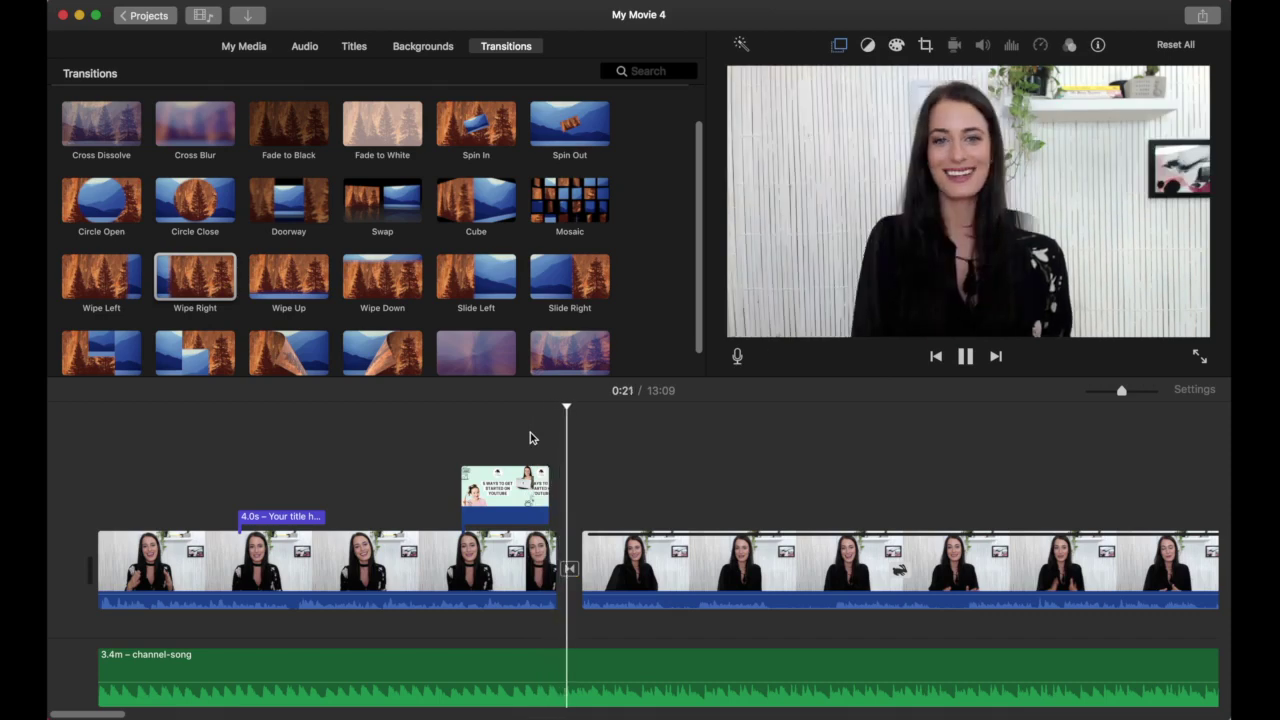
key(space)
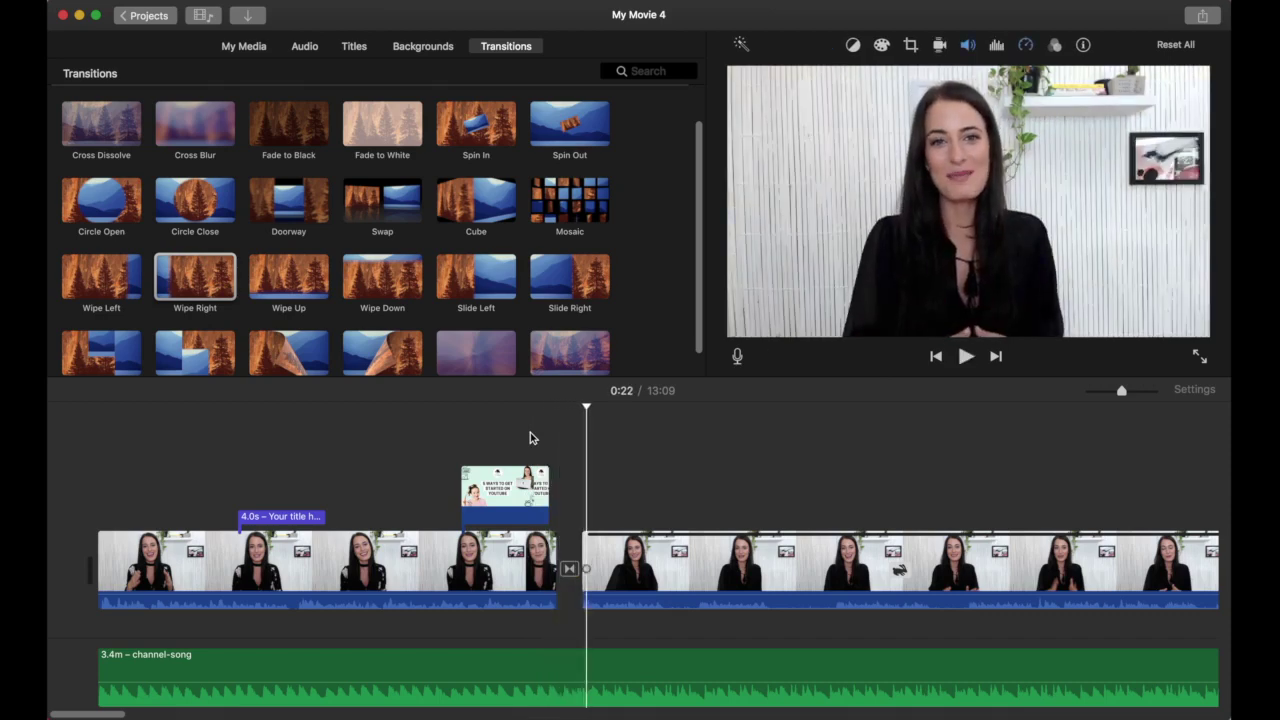
Step: Add the Bell Transition sound effect beneath the first clip at the start of the thumbnail overlay and play it back
key(super+minus)
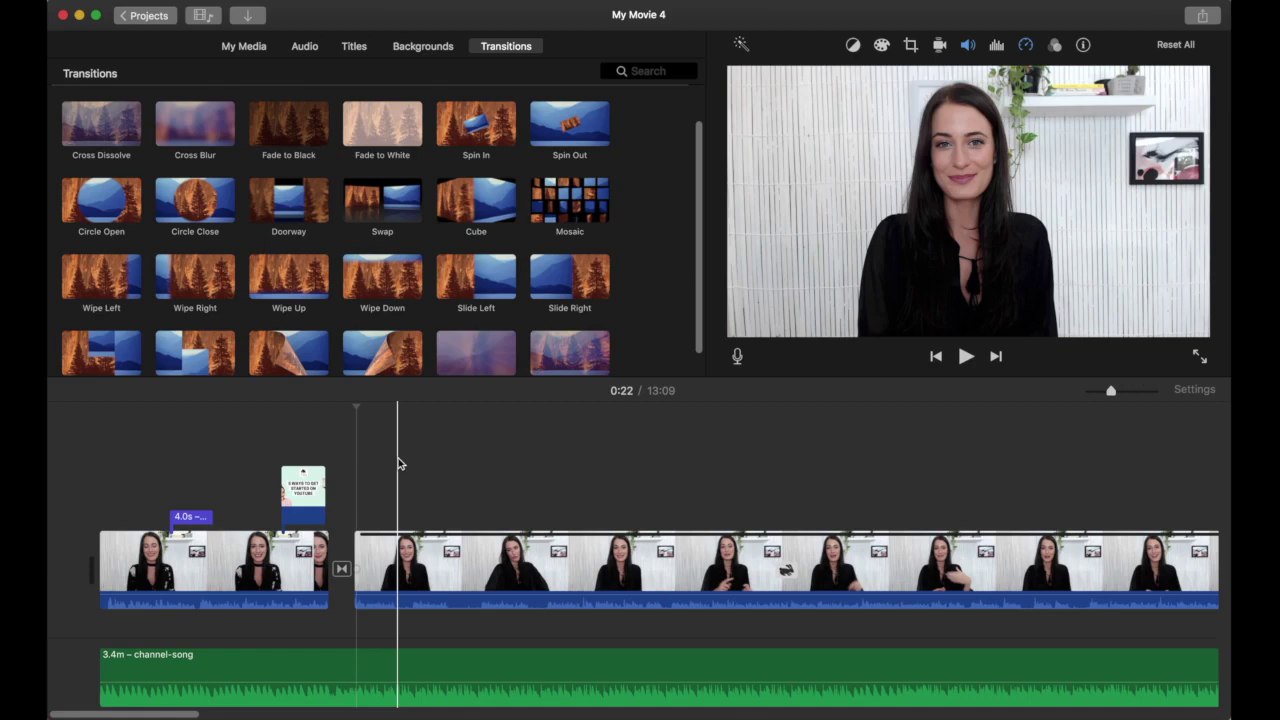
click(306, 48)
scroll(366, 249, up, 1)
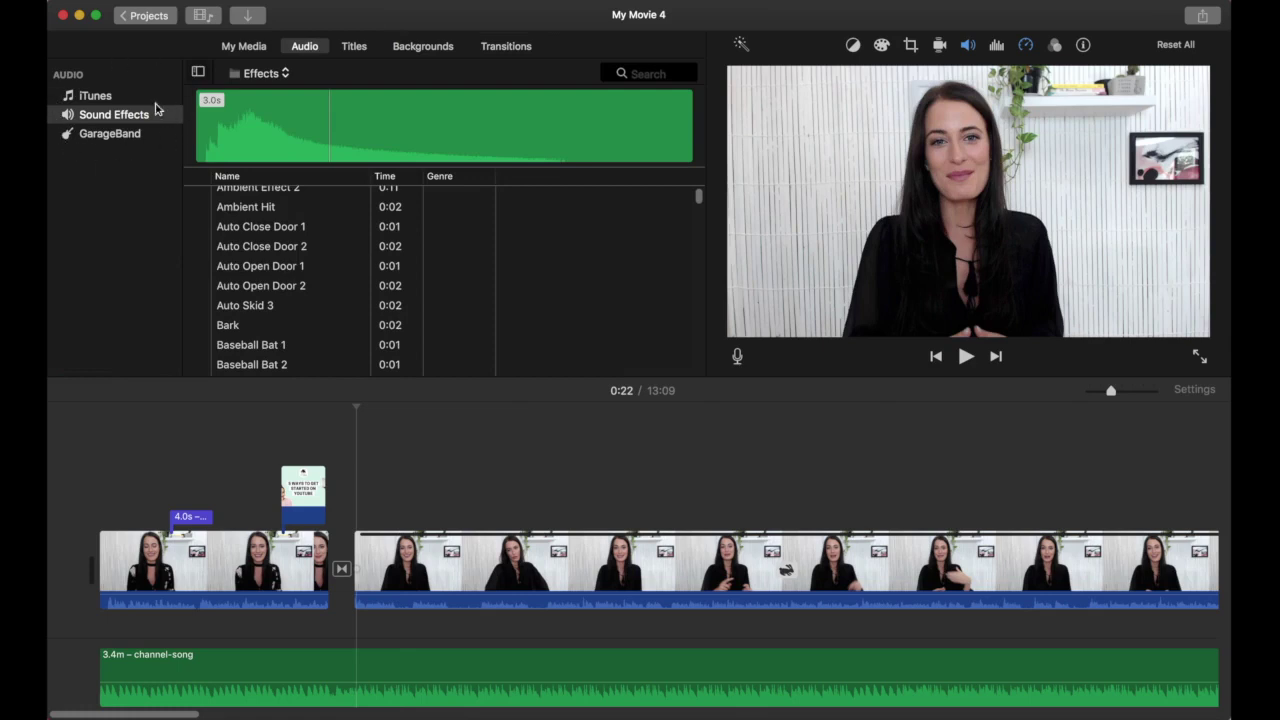
scroll(365, 270, up, 3)
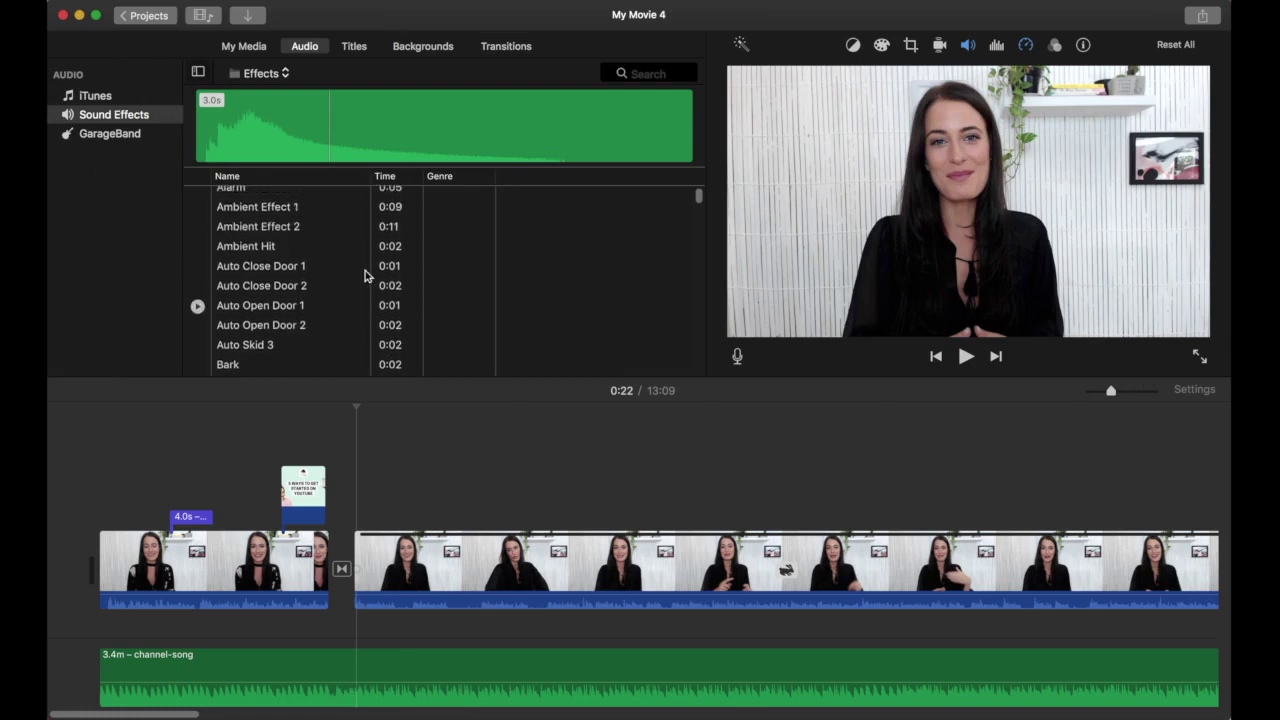
scroll(365, 270, down, 6)
scroll(365, 270, down, 4)
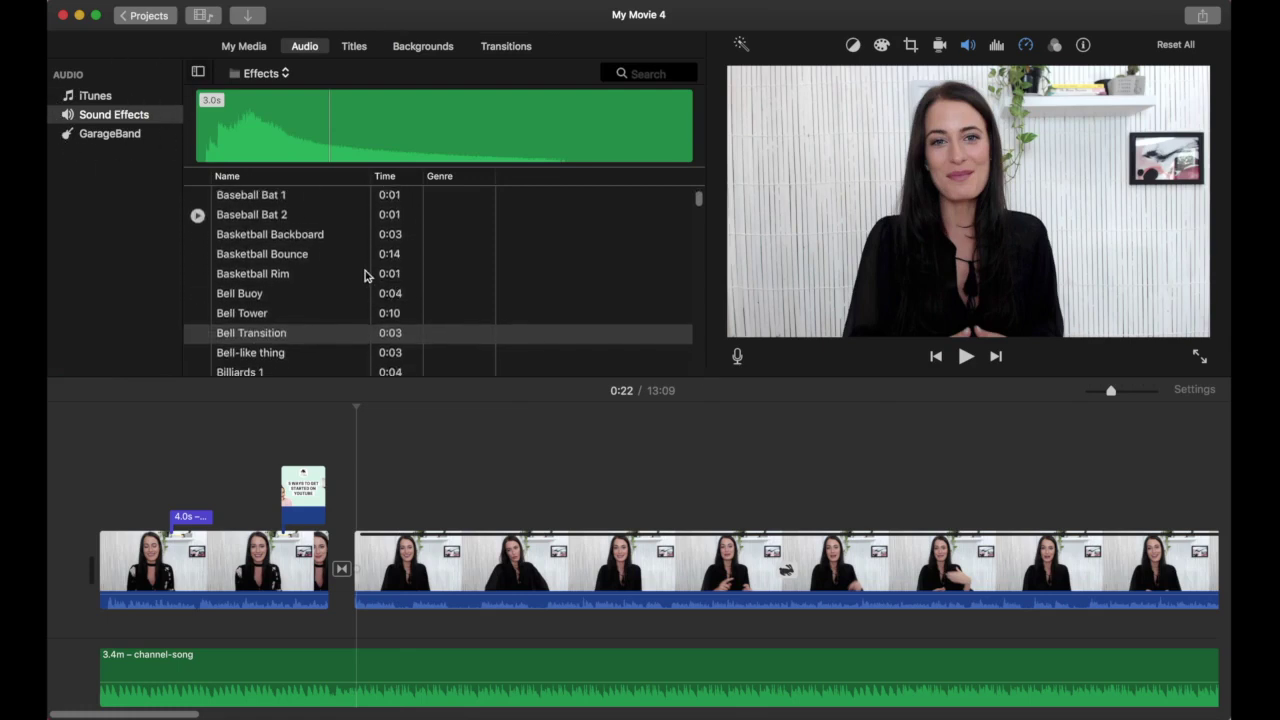
scroll(365, 270, down, 4)
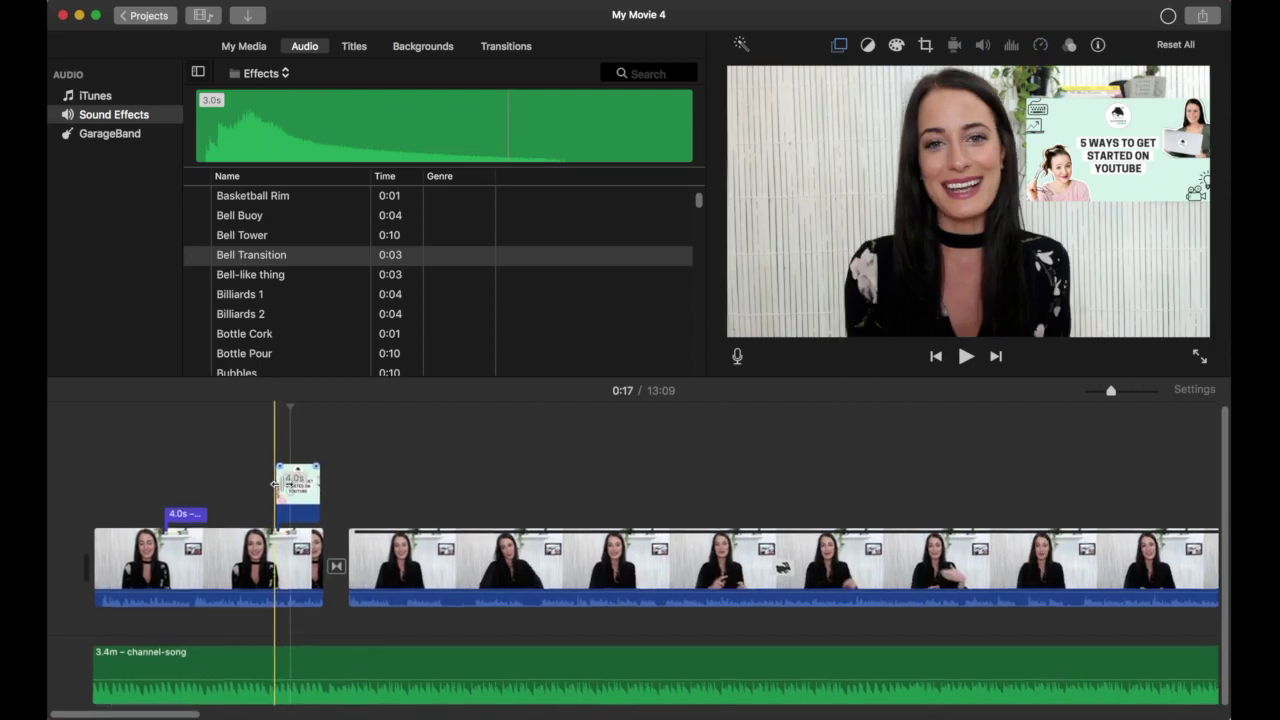
drag(252, 266, 283, 553)
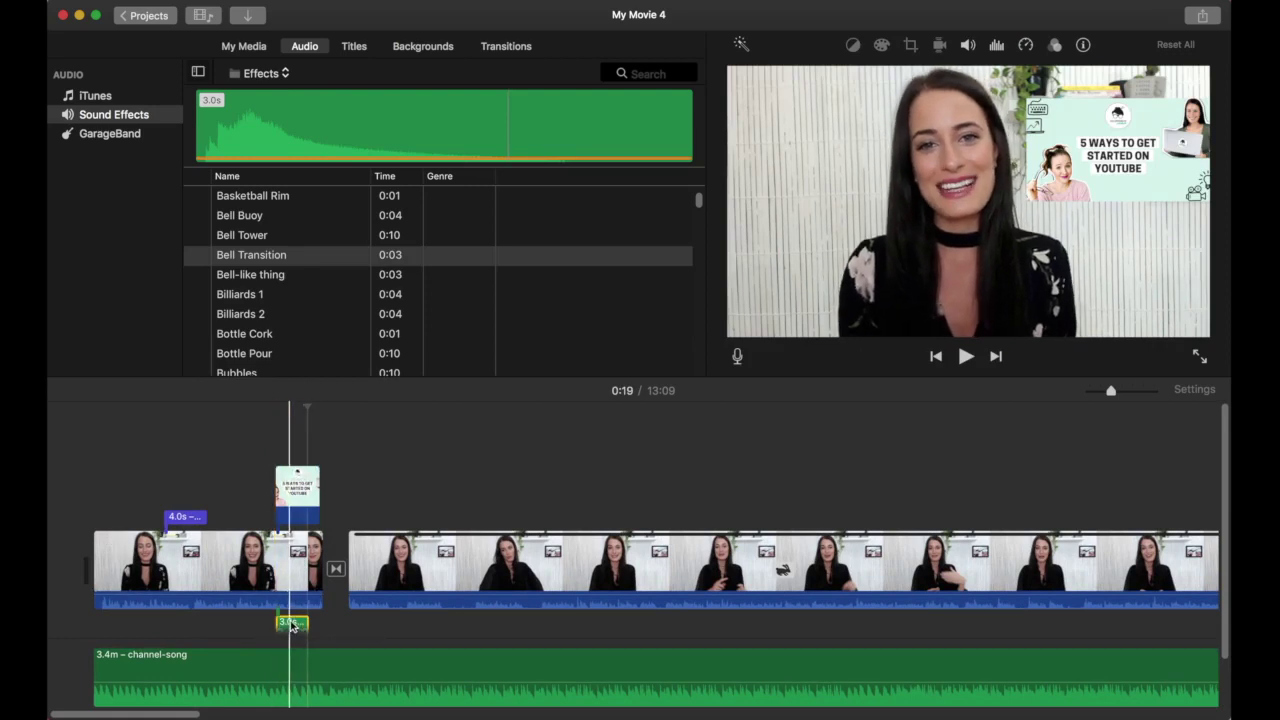
click(262, 418)
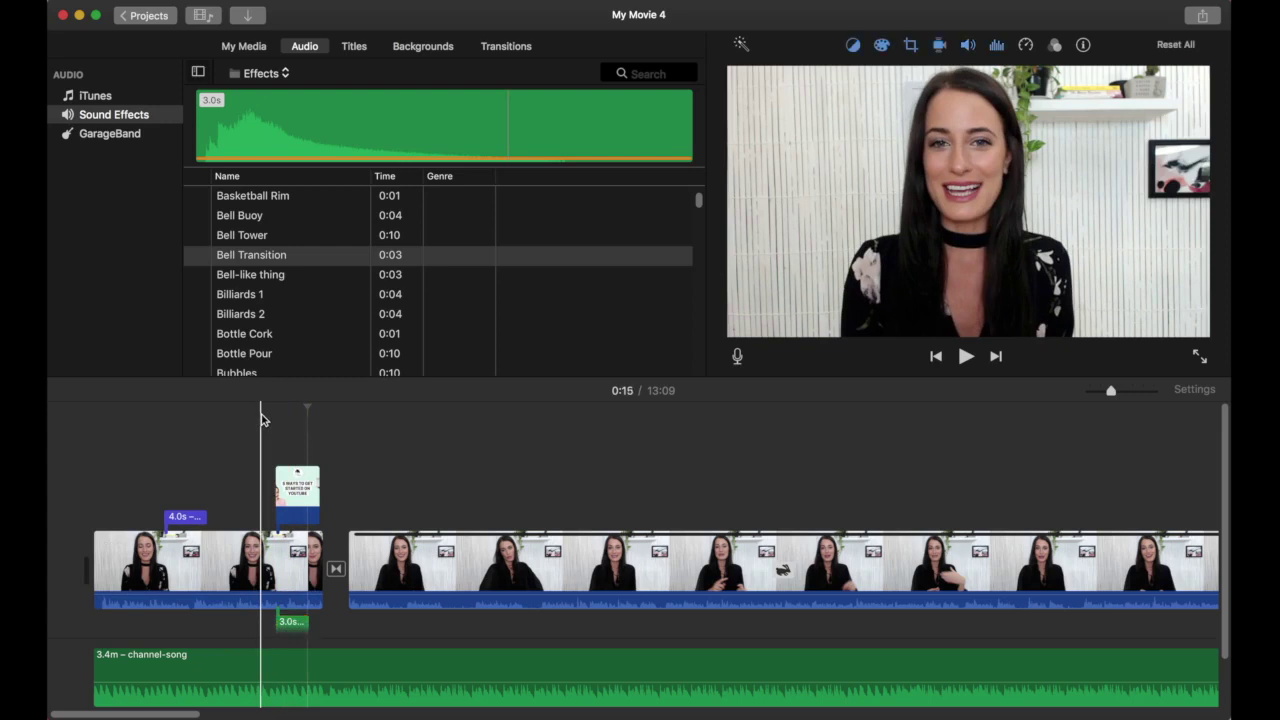
key(space)
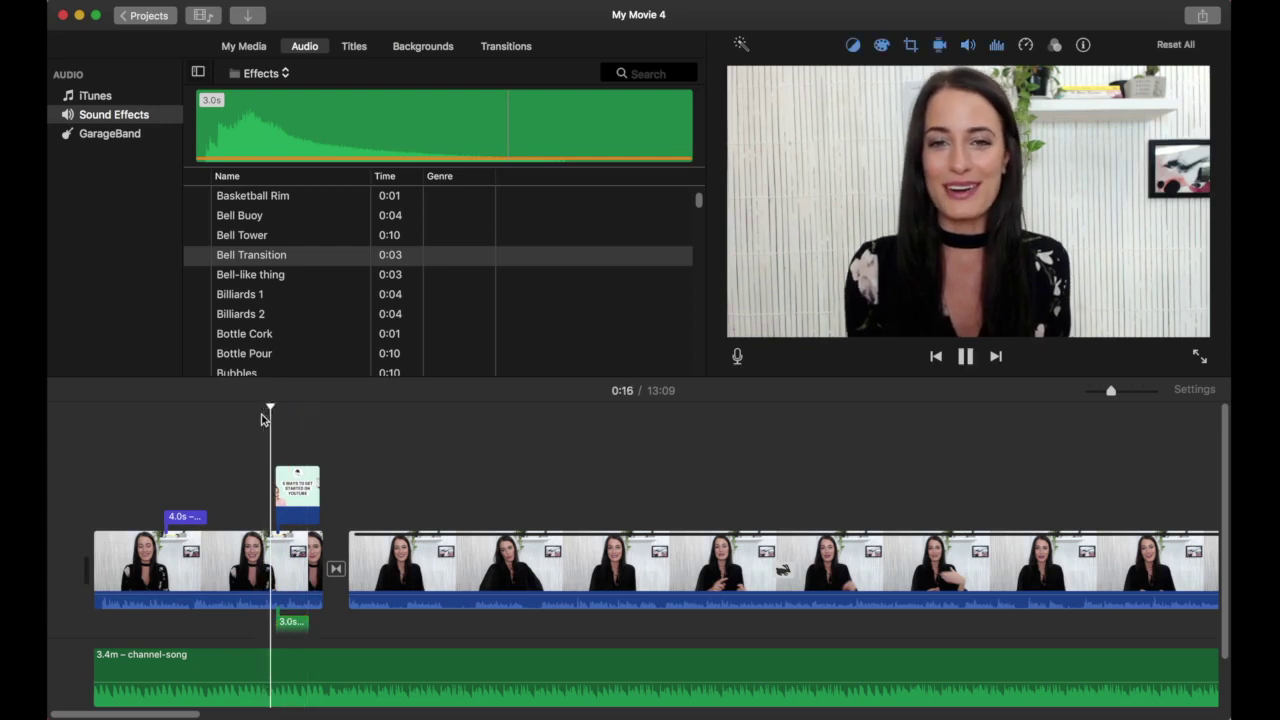
click(291, 430)
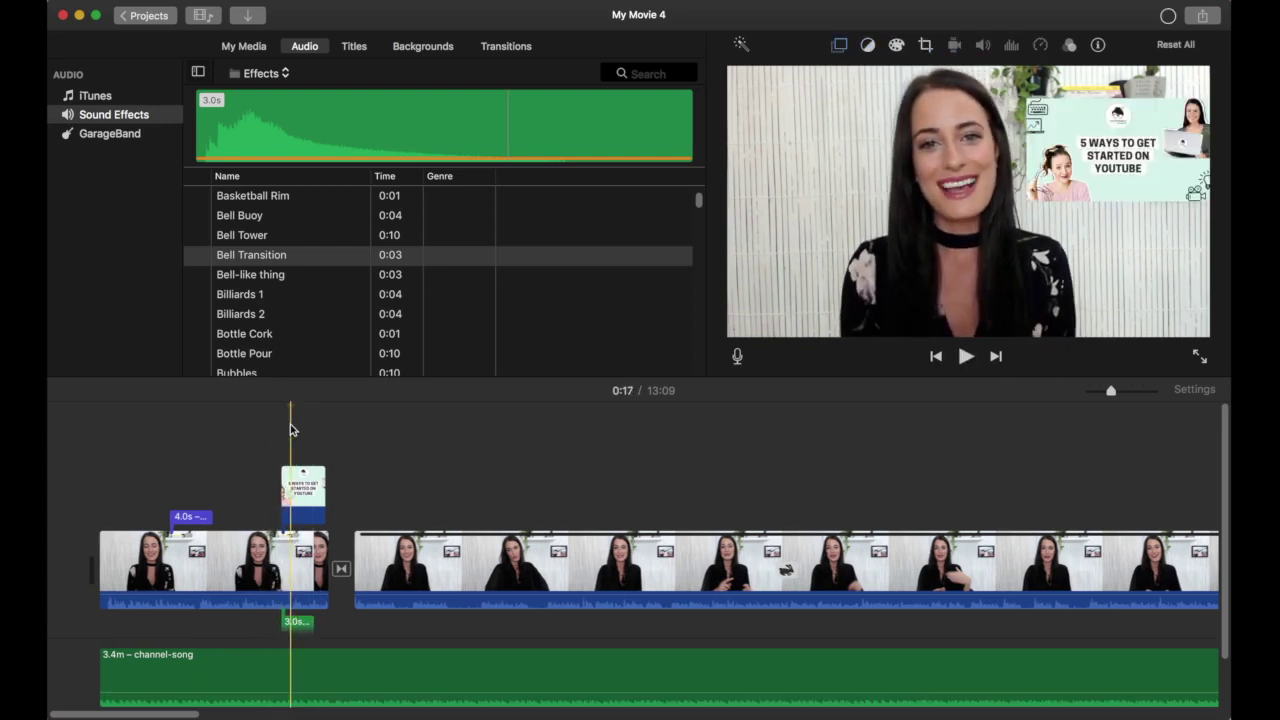